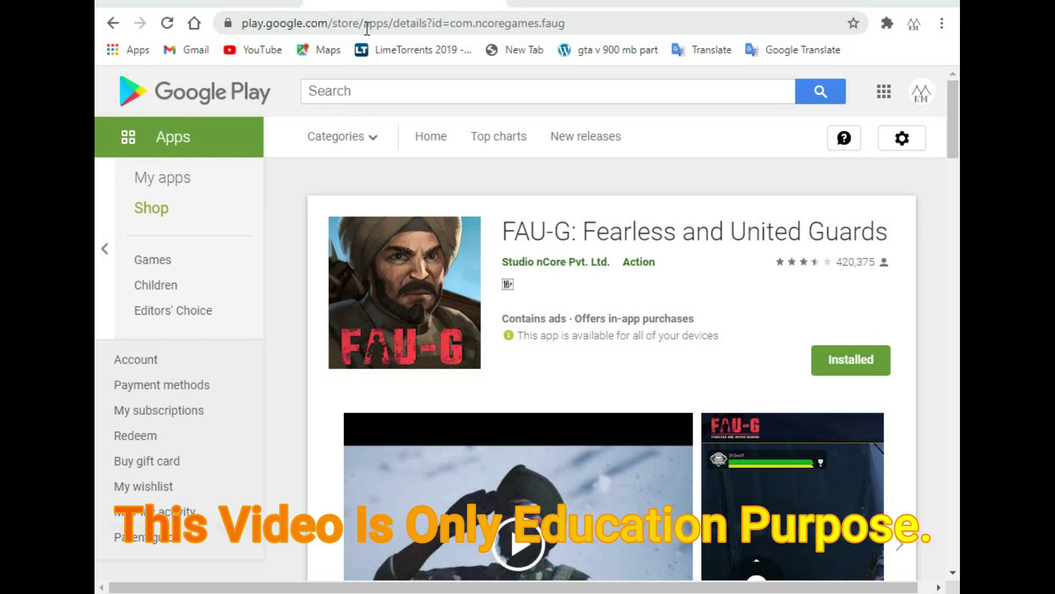
Open a new browser tab next to the FAU-G Play Store page
left_click(242, 3)
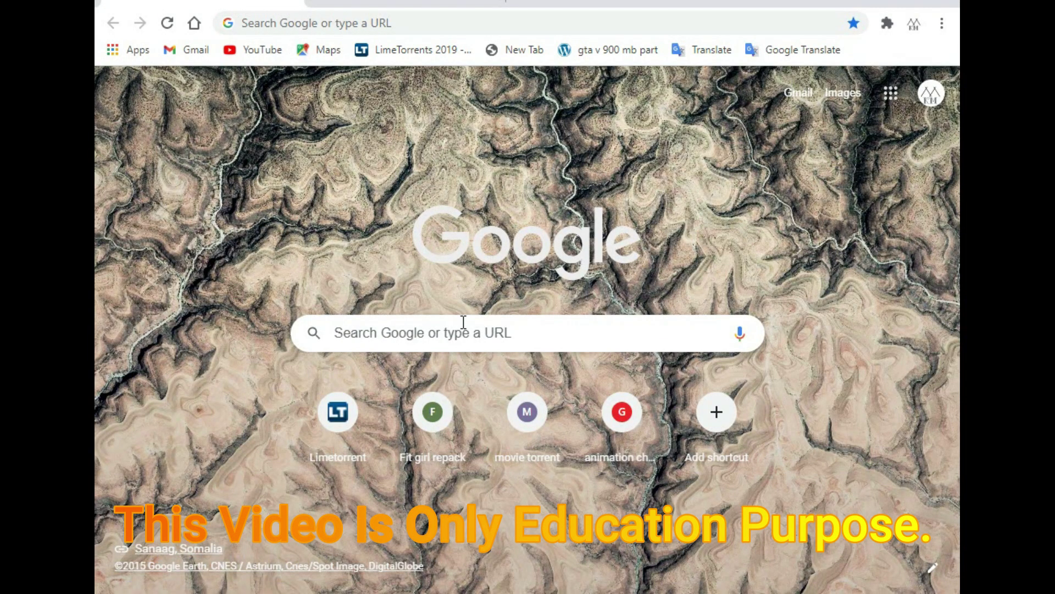
Search Google for apps.evozi and open the Evozi APK Downloader result
left_click(412, 18)
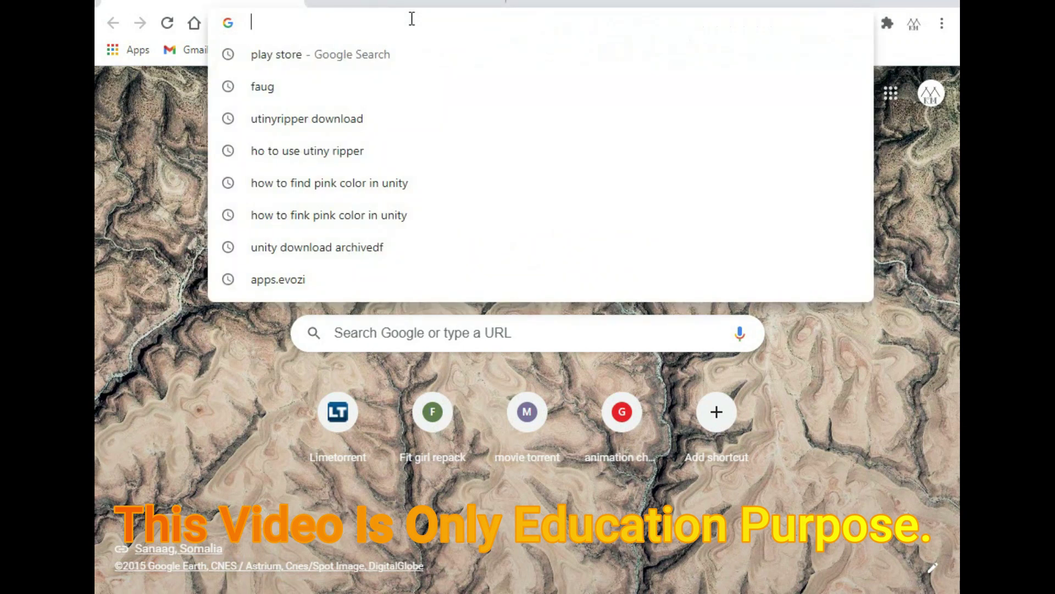
type("apps")
key("Right")
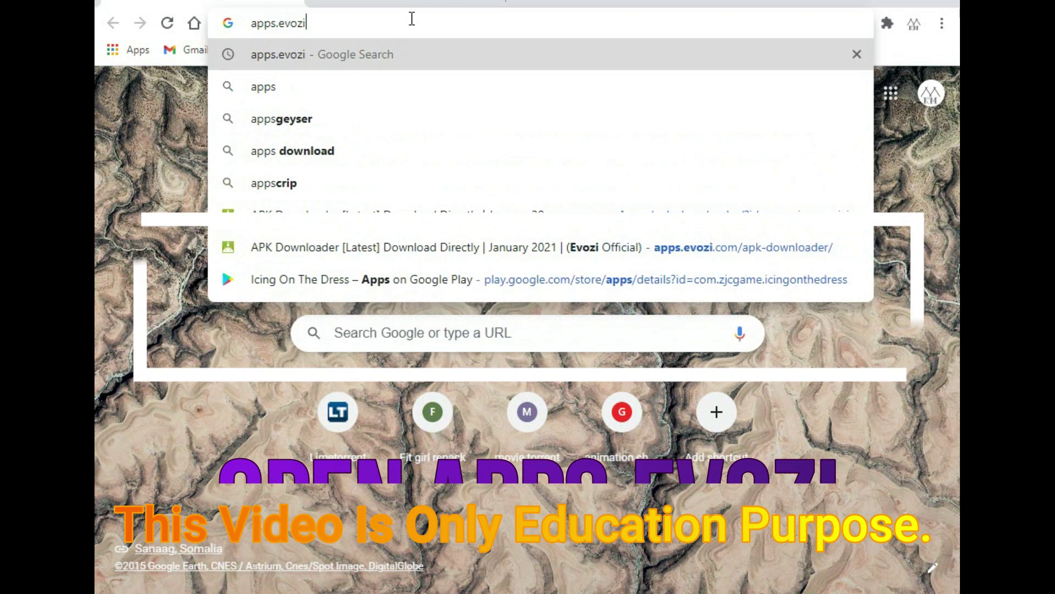
key("Return")
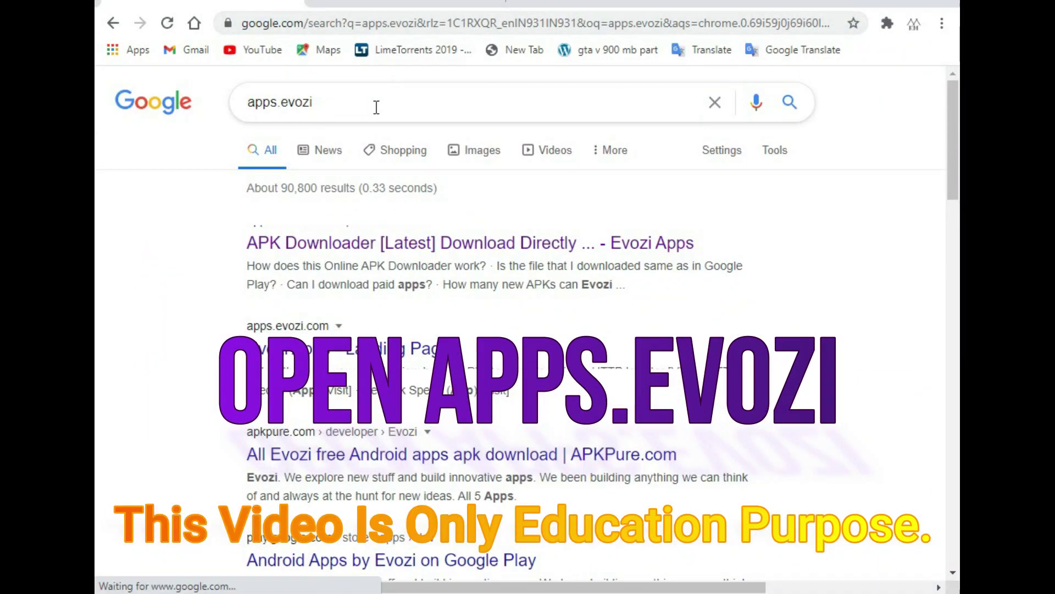
left_click(374, 242)
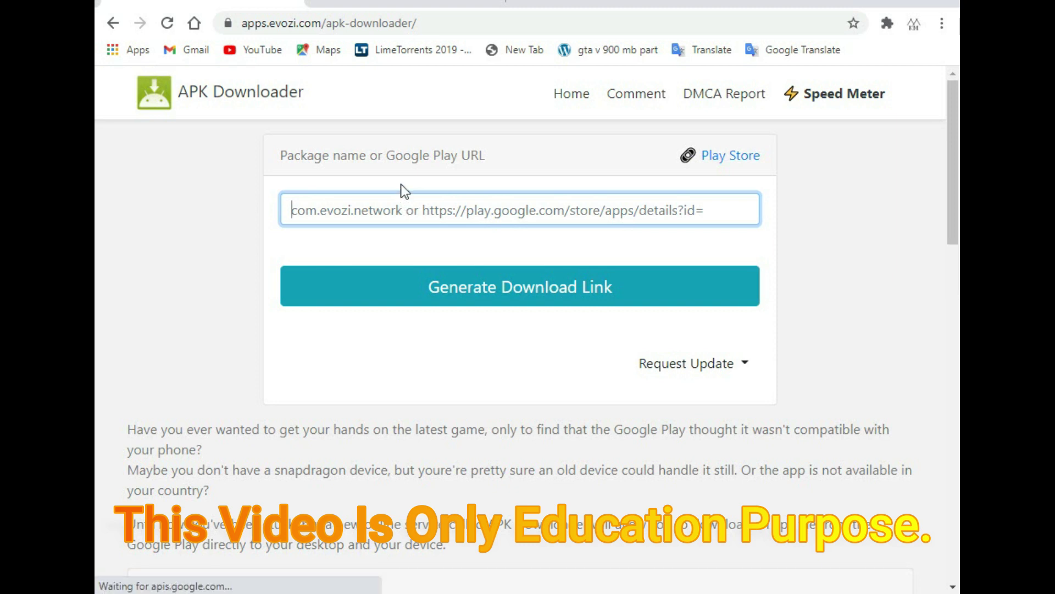
Paste the FAU-G Play Store URL into Evozi and generate the com.ncoregames.faug download link
left_click(420, 3)
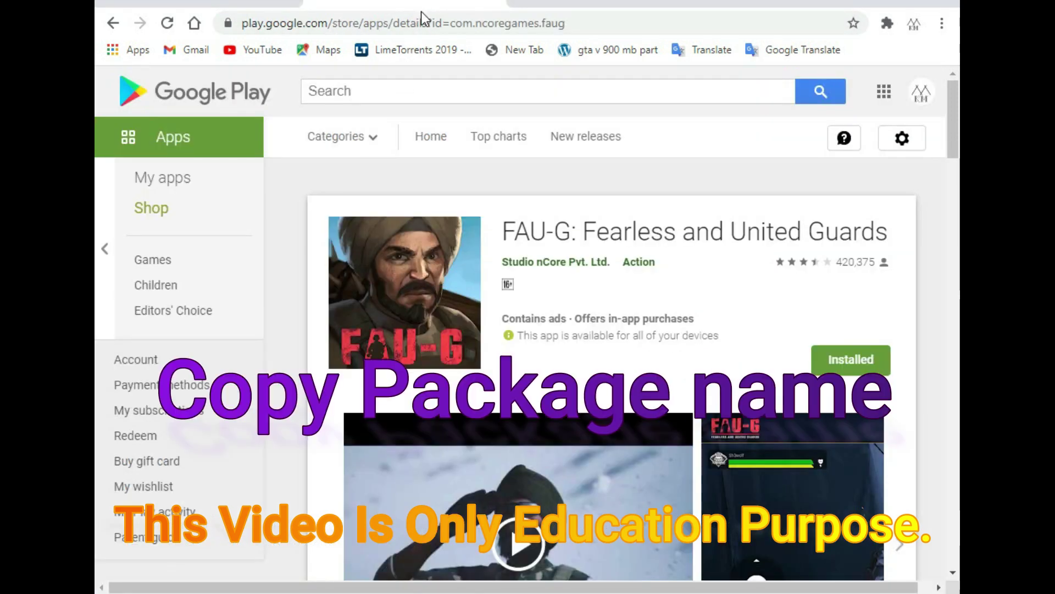
left_click(600, 23)
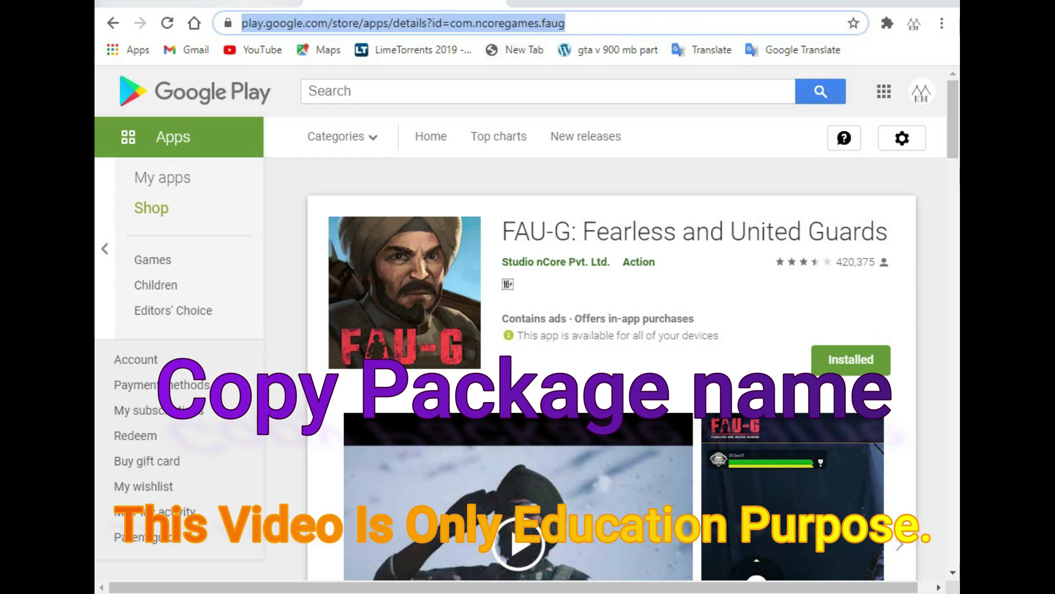
left_click(255, 2)
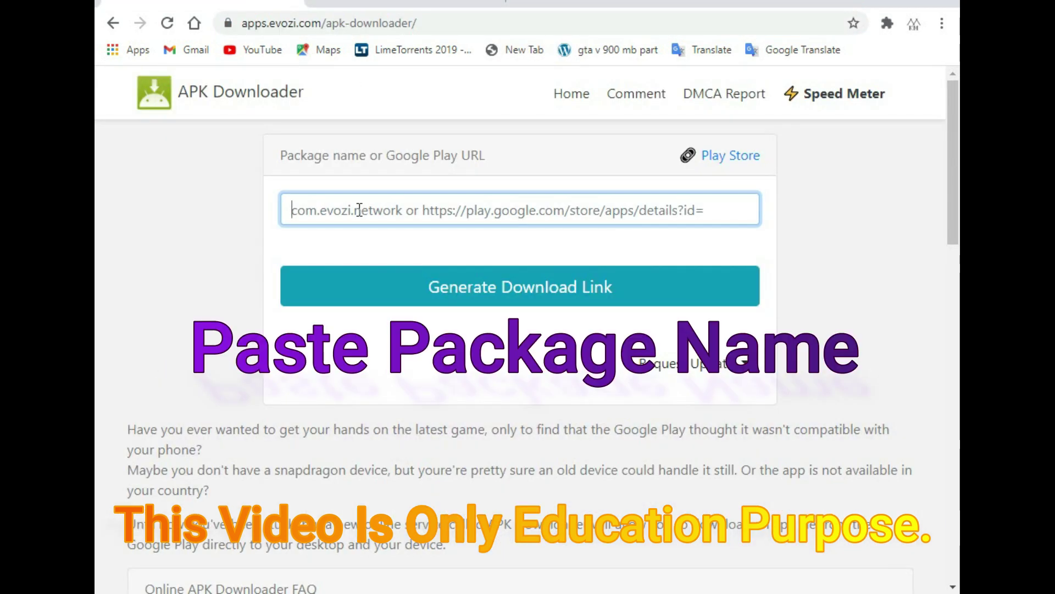
type("https://play.google.com/store/apps/details?id=com.ncoregames.faug")
left_click(535, 288)
left_click(535, 287)
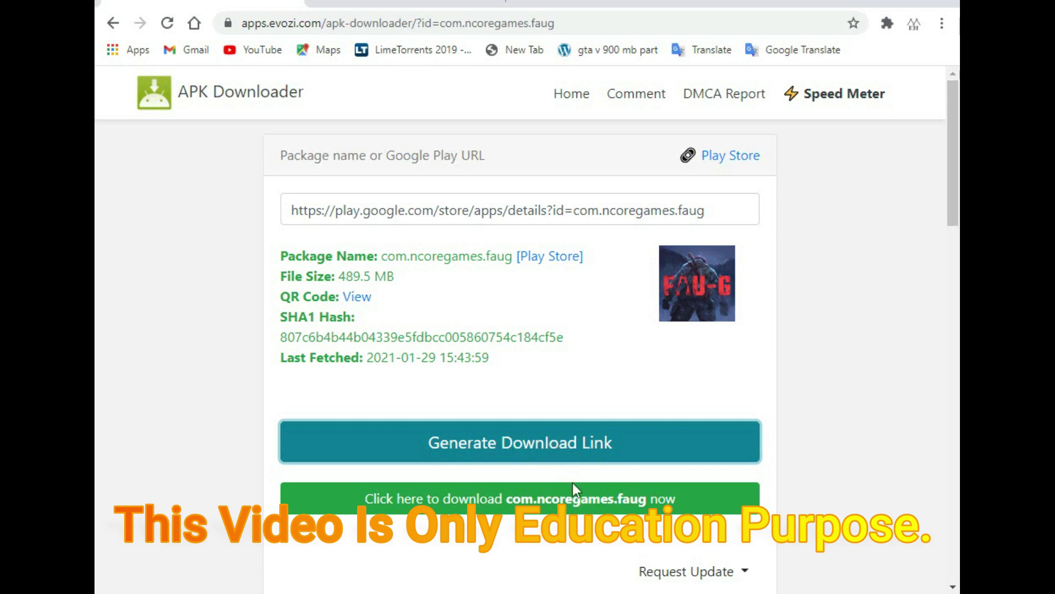
left_click(516, 452)
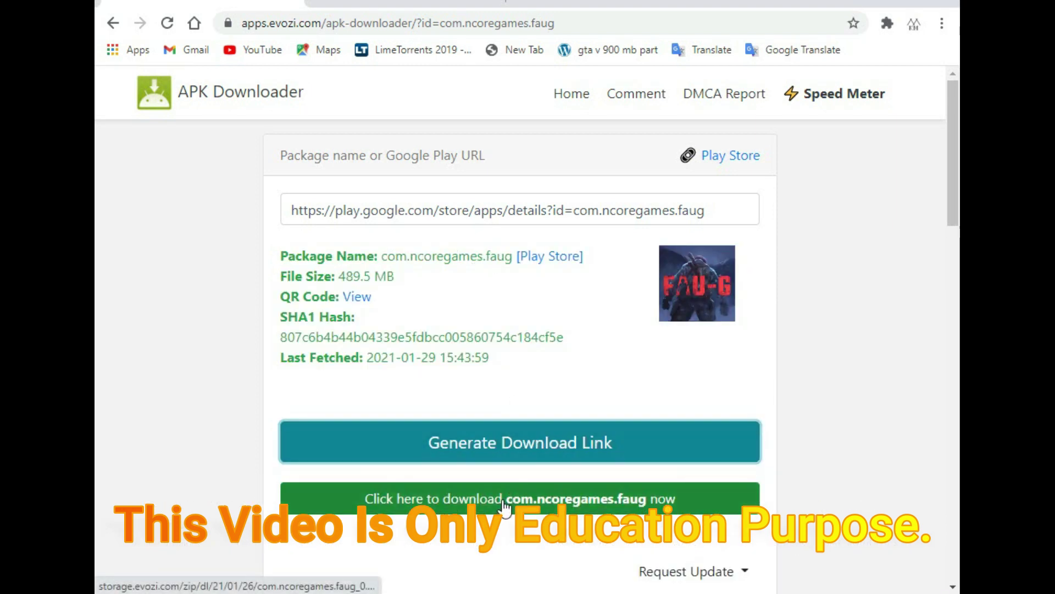
Start the 489.5 MB FAU-G package download, then cancel and dismiss it
left_click(505, 507)
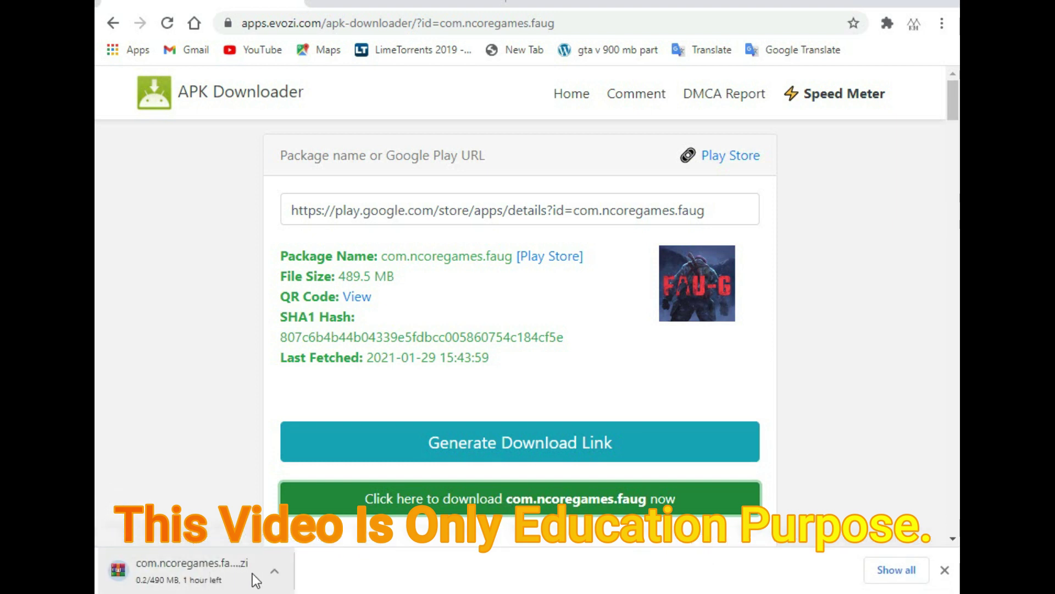
left_click(273, 570)
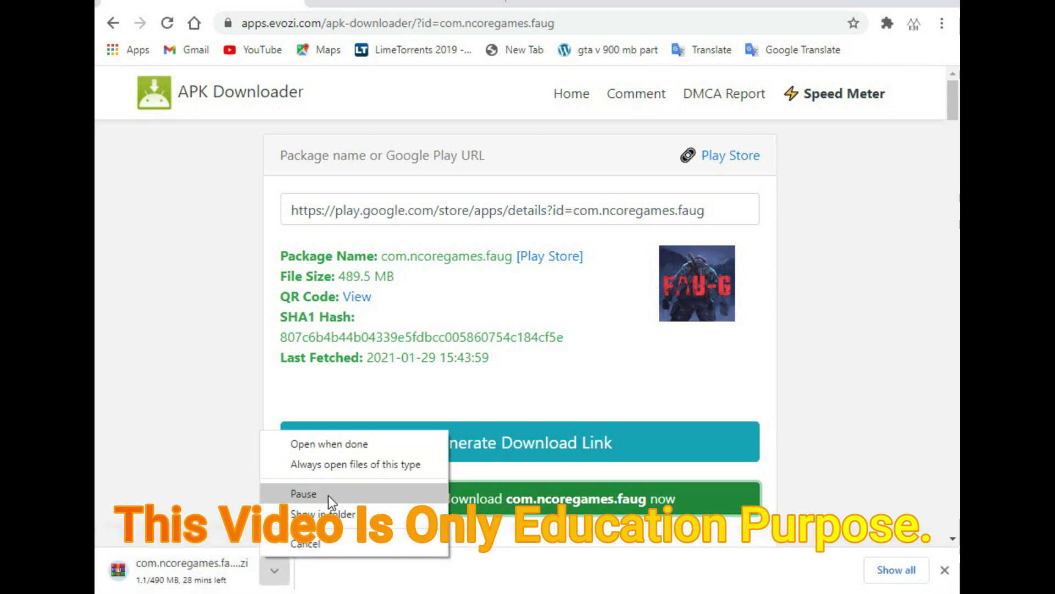
left_click(317, 542)
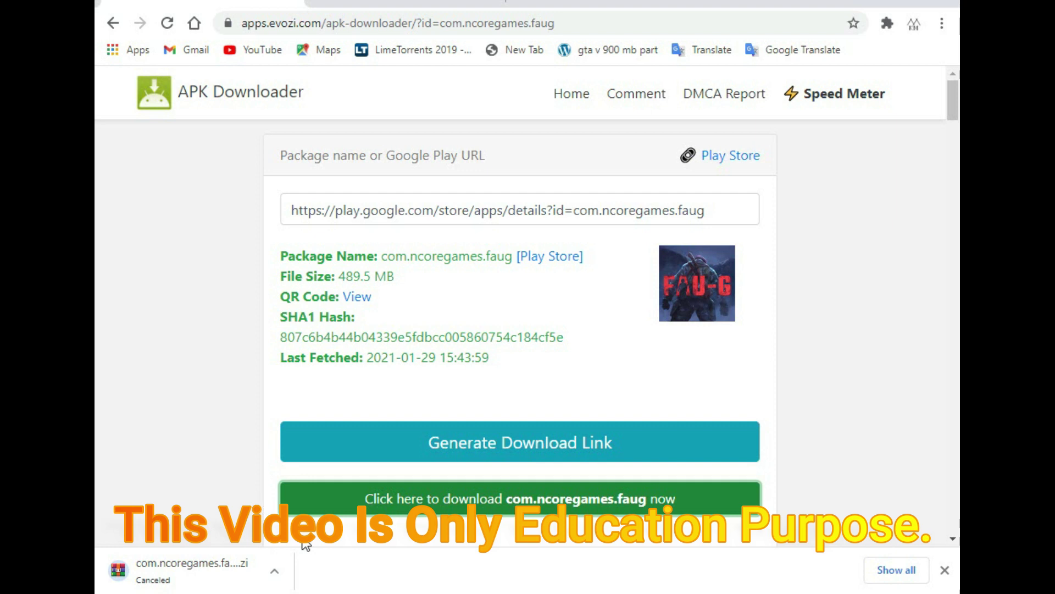
left_click(945, 570)
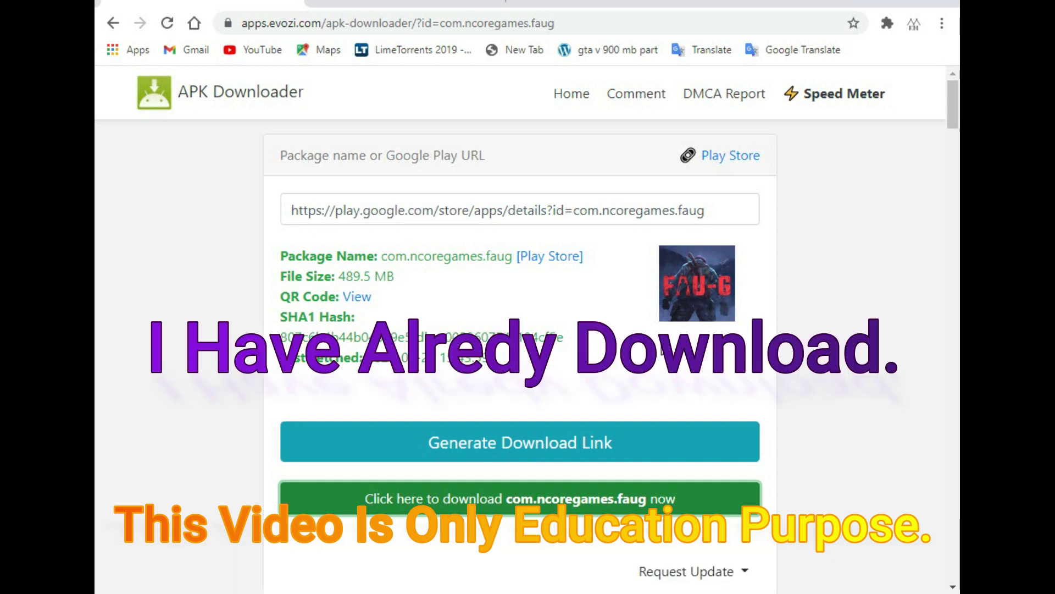
In a new tab, search 'utinyripper download' and open the mafaca/UtinyRipper GitHub README
left_click(519, 6)
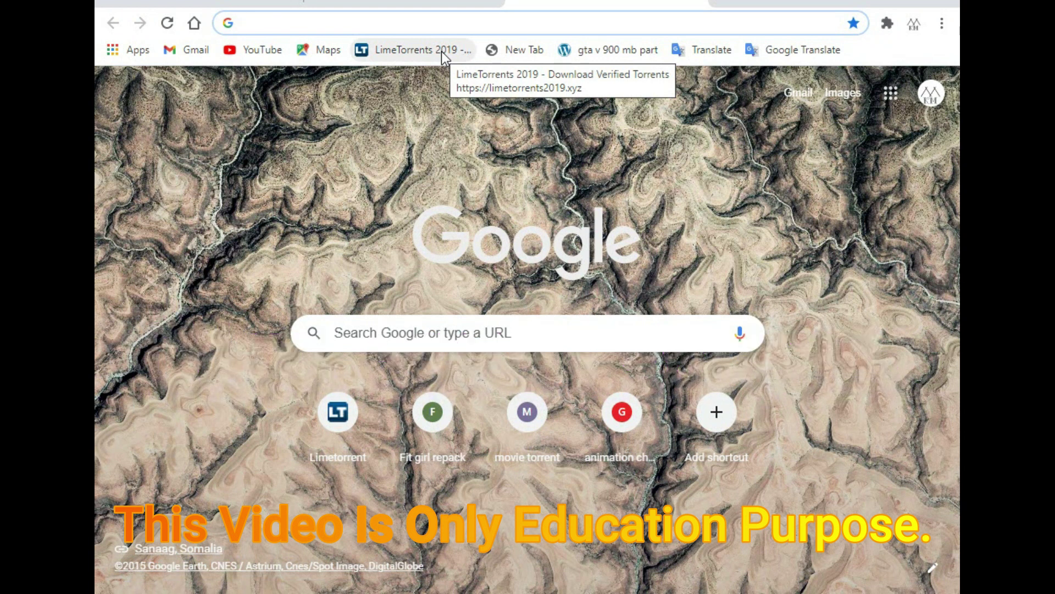
type("utin")
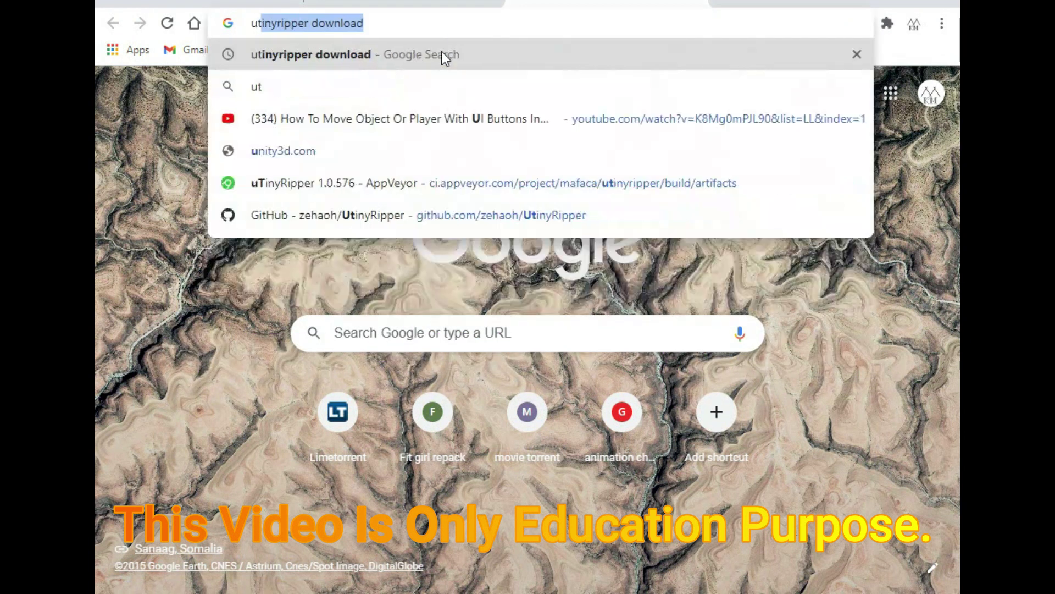
key("Return")
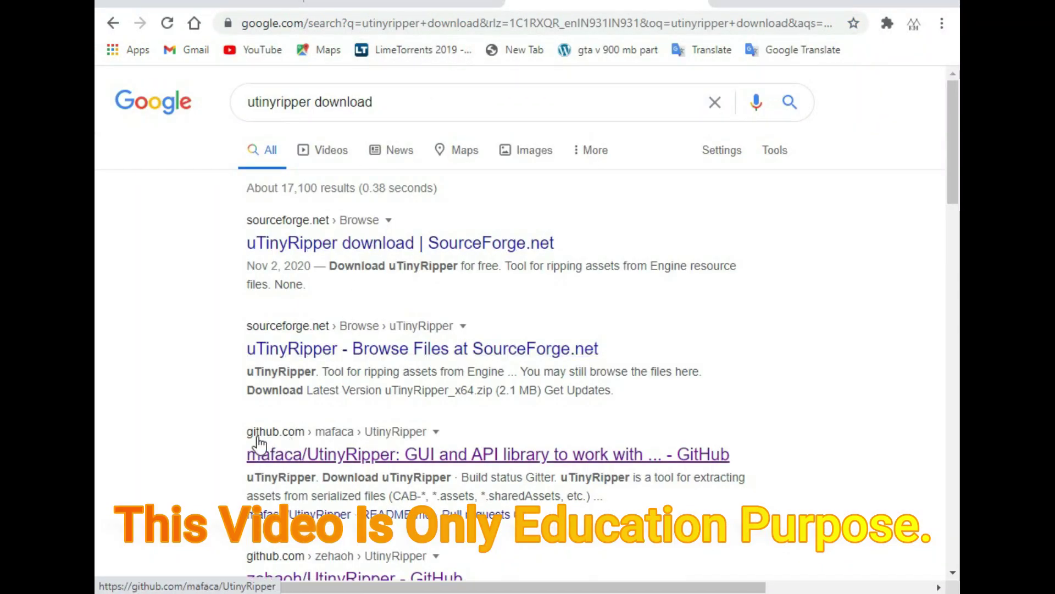
left_click(309, 461)
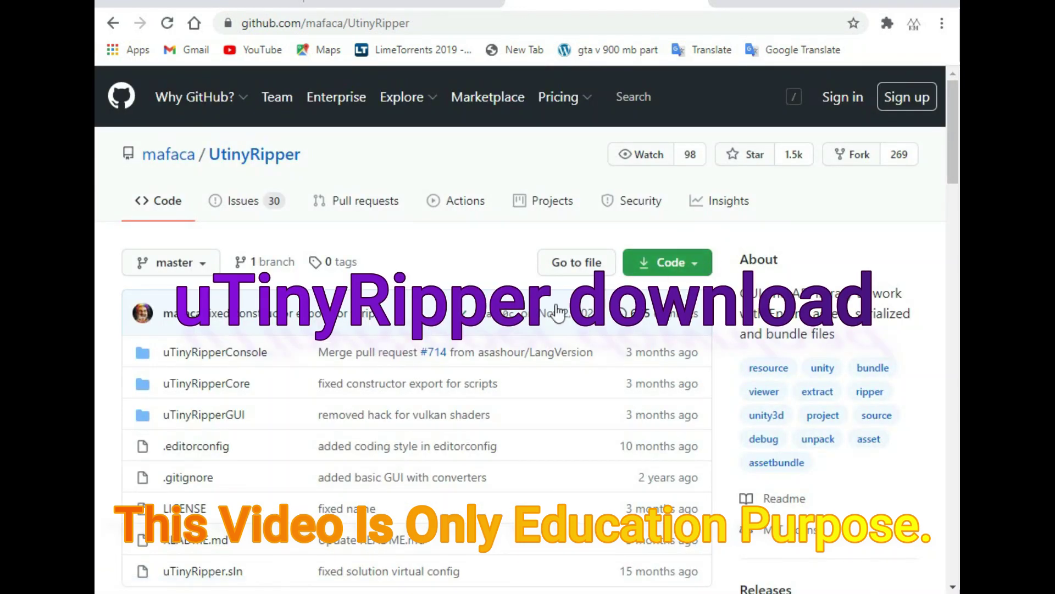
scroll(296, 400, "down", 6)
scroll(295, 400, "down", 5)
scroll(218, 349, "up", 3)
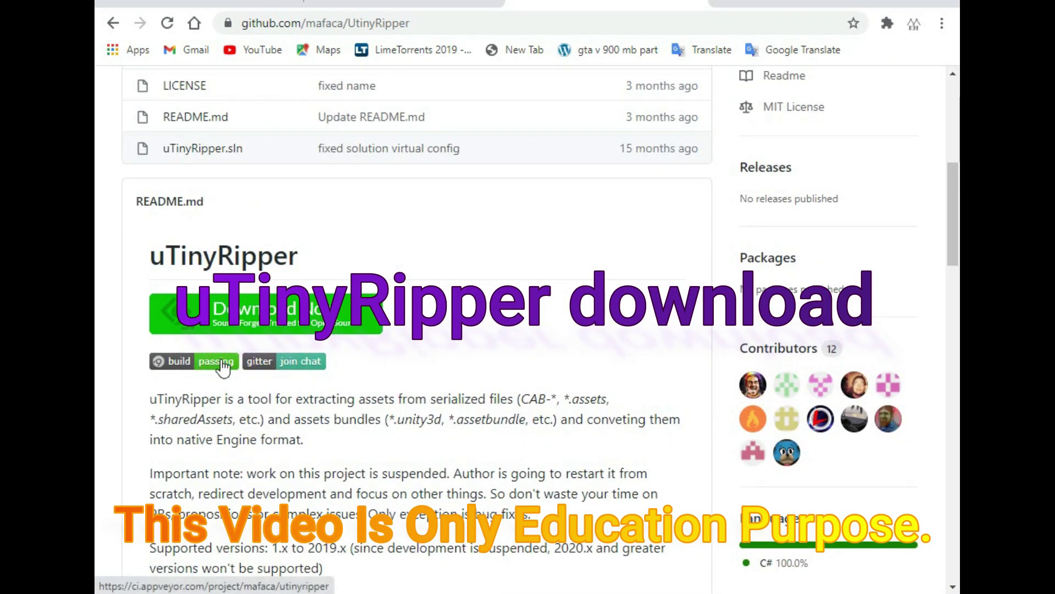
Open the uTinyRipper AppVeyor build artifacts, start uTinyRipper_x64.zip, then cancel and dismiss the download
left_click(228, 364)
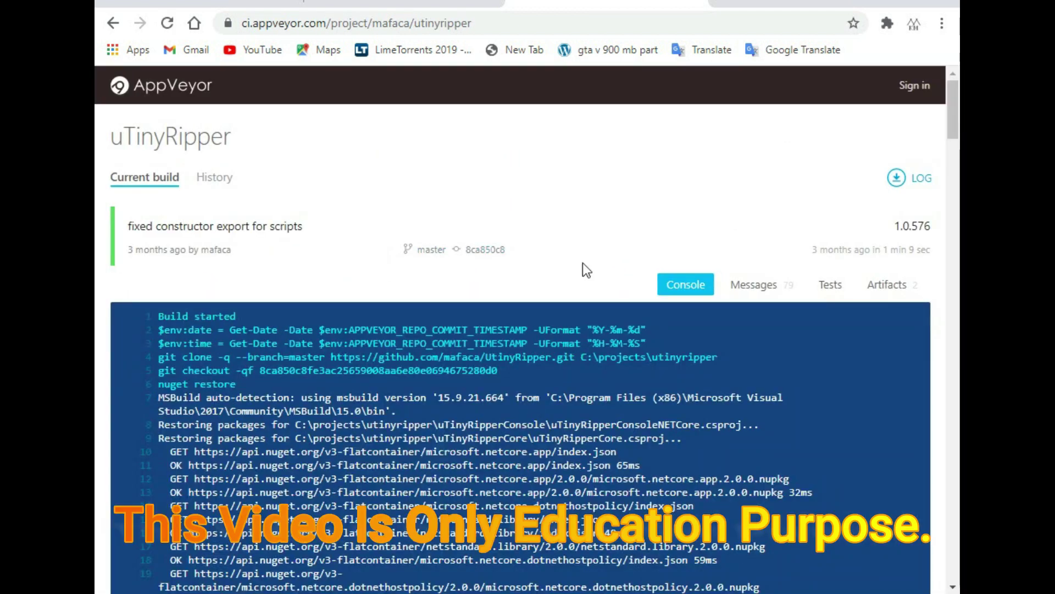
left_click(902, 286)
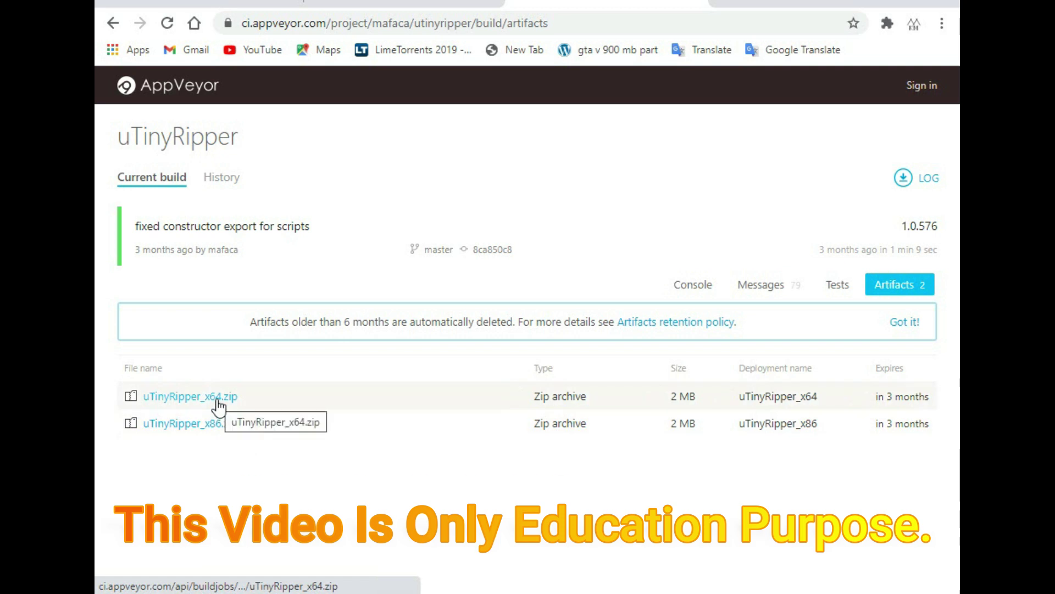
left_click(218, 401)
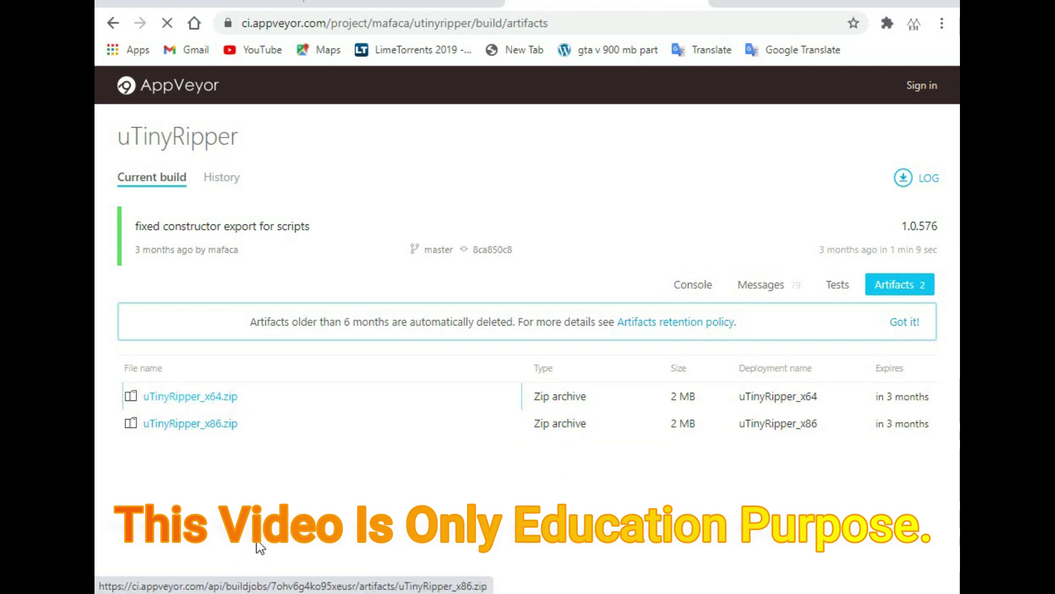
left_click(275, 571)
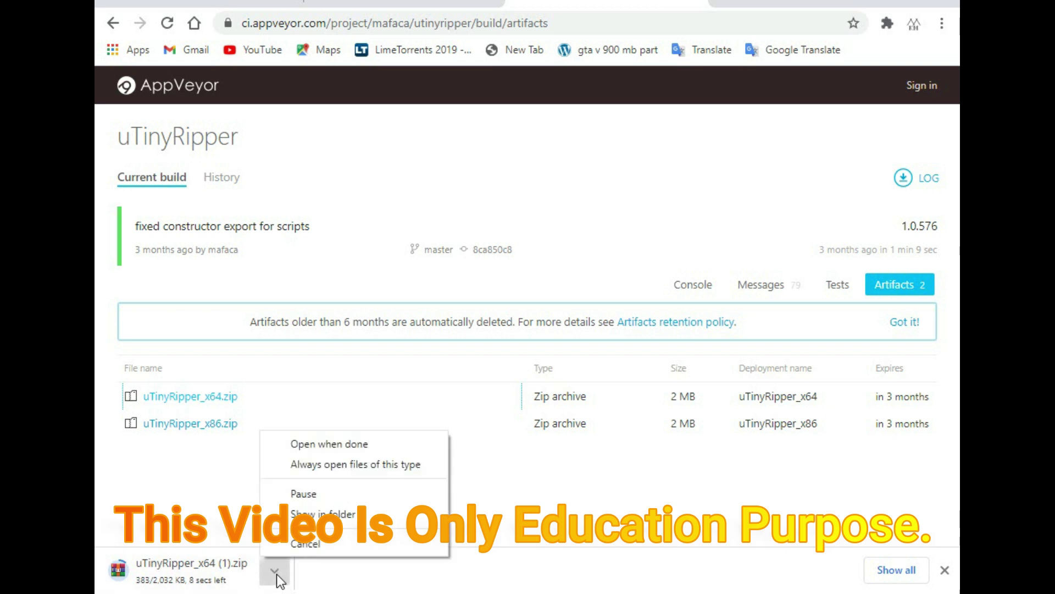
left_click(314, 541)
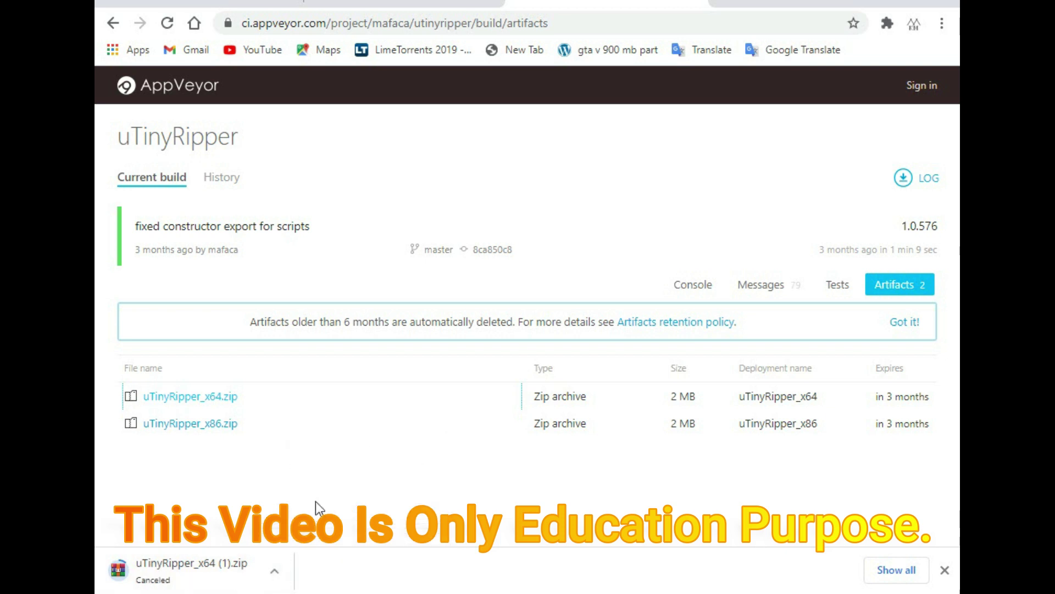
left_click(945, 570)
Return to the APK Downloader tab, then search 'winrar 64 bit' and open win-rar.com's WinRAR 6.00 page
key("ctrl+shift+Tab")
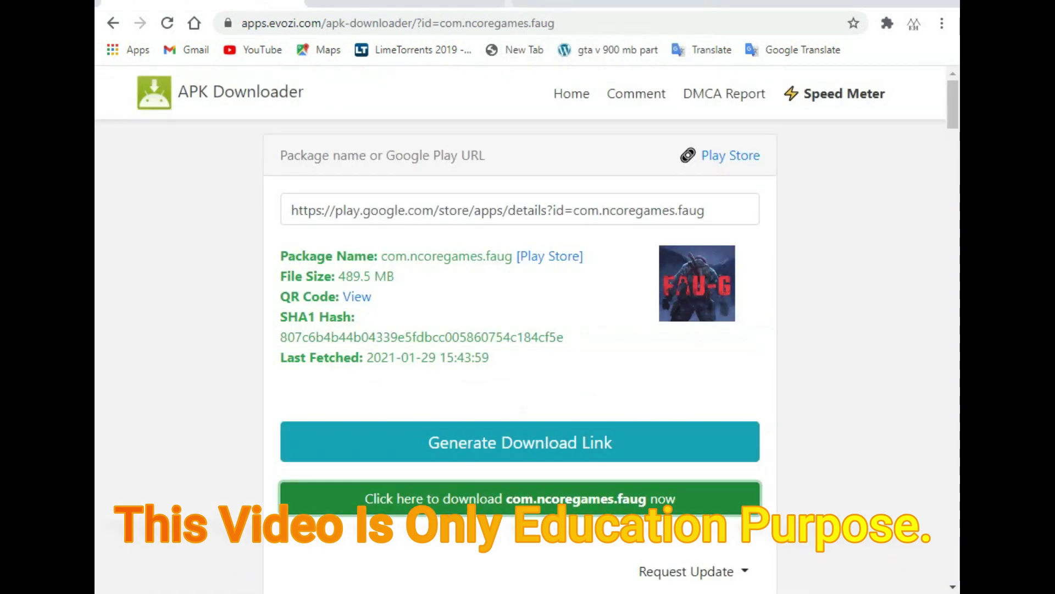
left_click(522, 2)
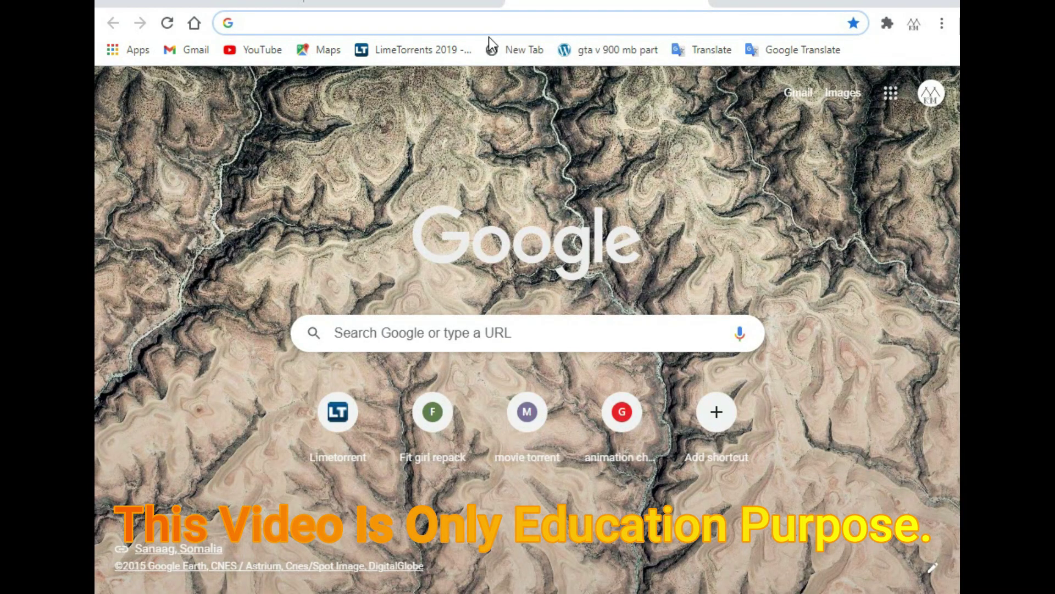
type("wihnr")
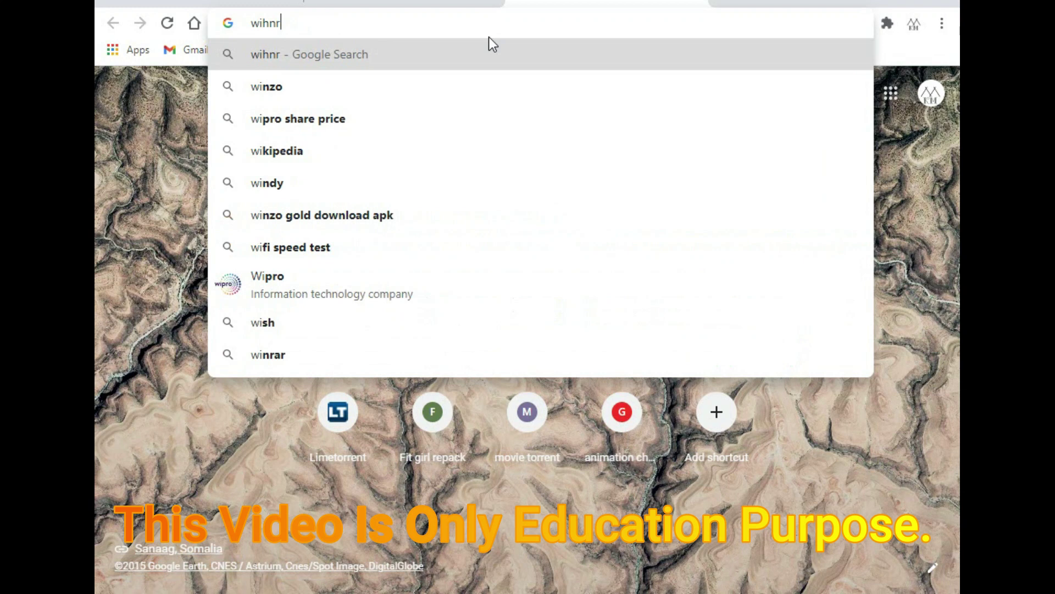
type("a")
key("Down")
key("Down")
key("Return")
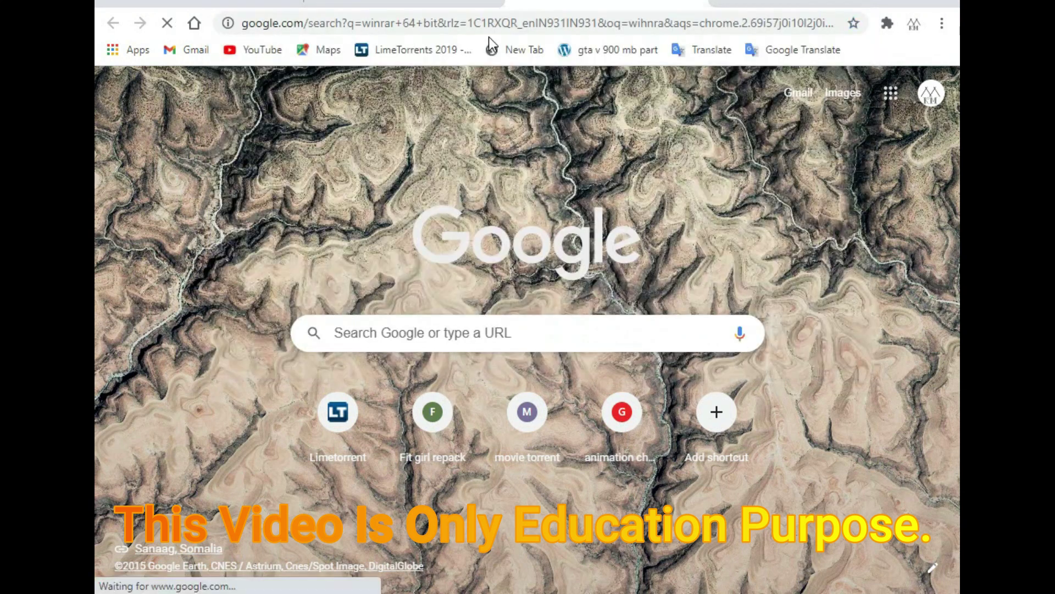
left_click(364, 244)
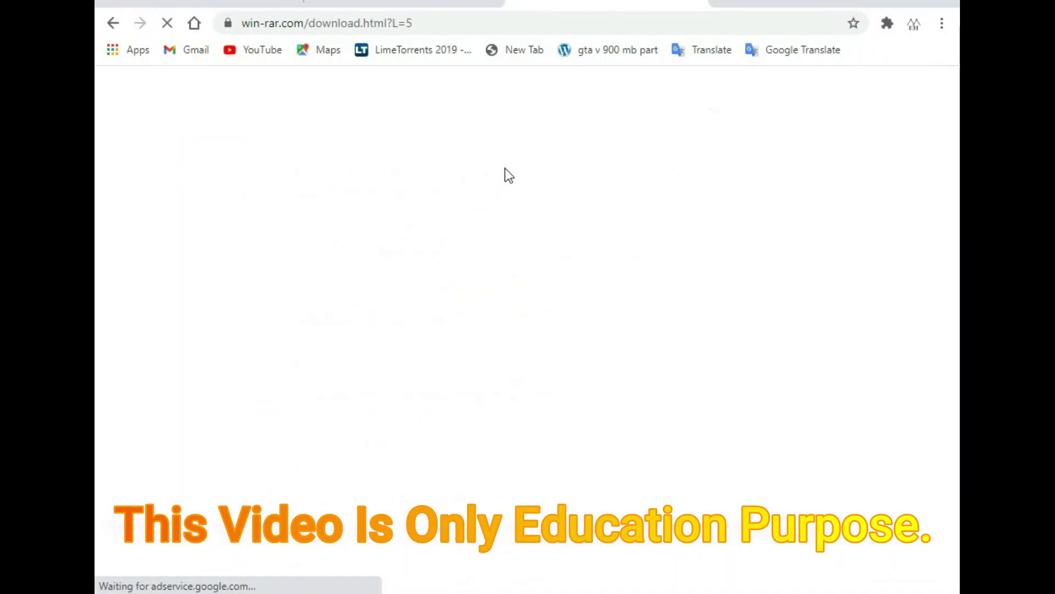
scroll(597, 164, "down", 3)
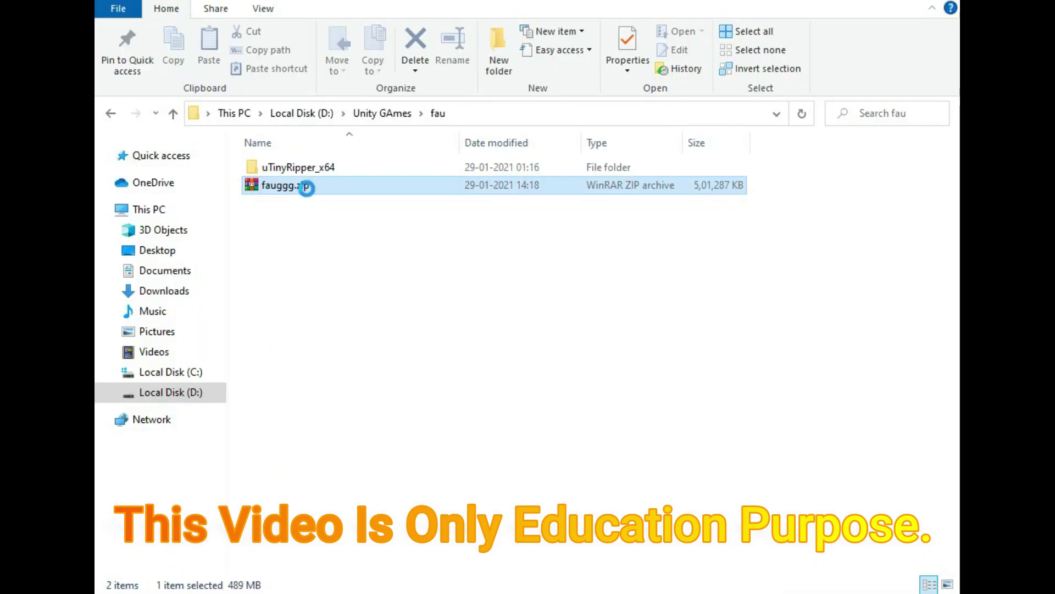
Restore the archive's .zip extension as fauggg.zip and open it in WinRAR
right_click(307, 189)
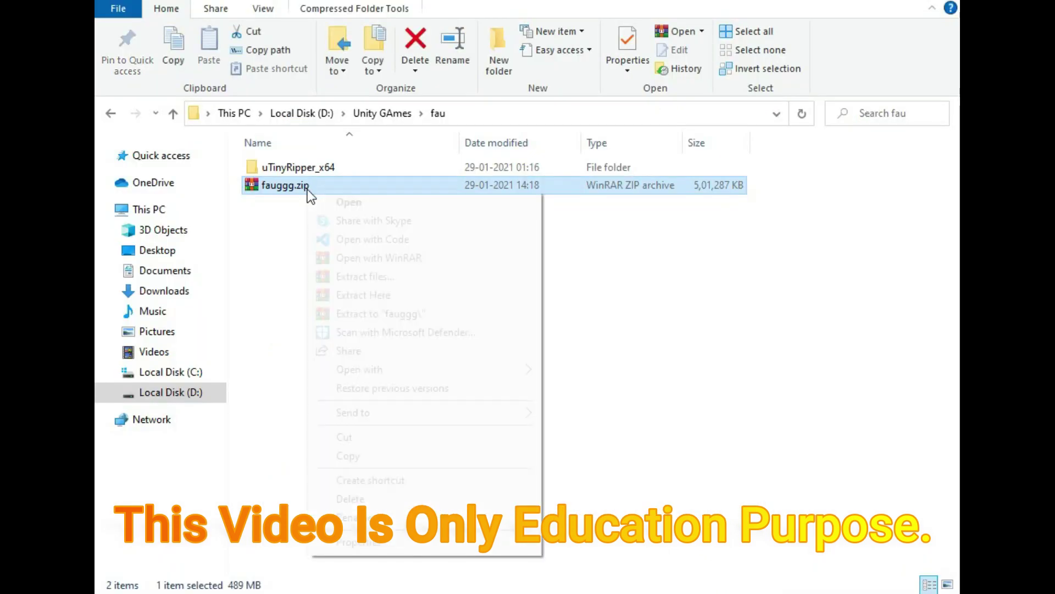
left_click(349, 516)
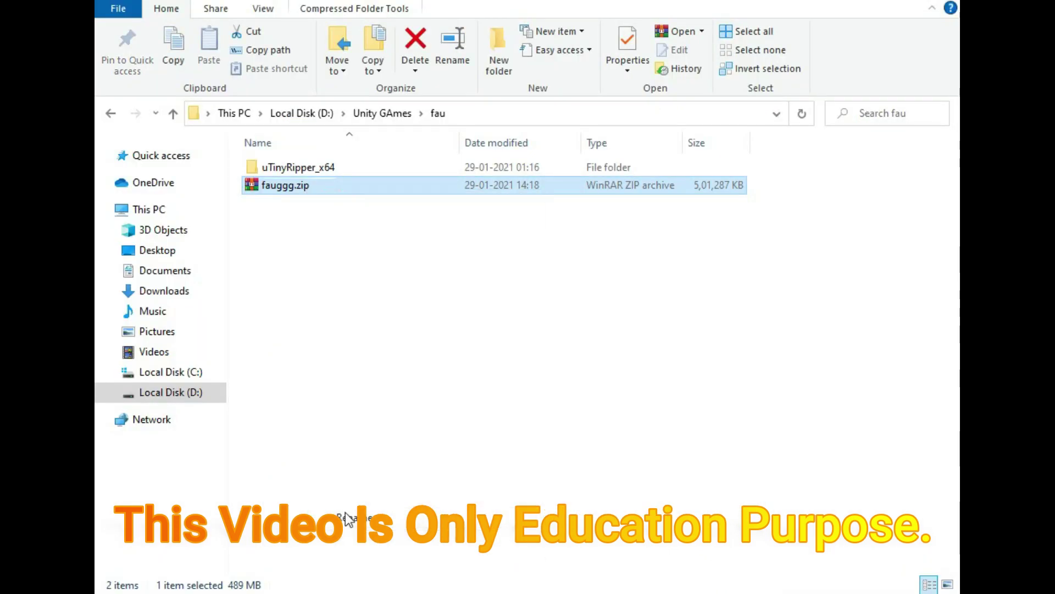
key("End")
key("BackSpace")
key("BackSpace")
key("BackSpace")
type("zi")
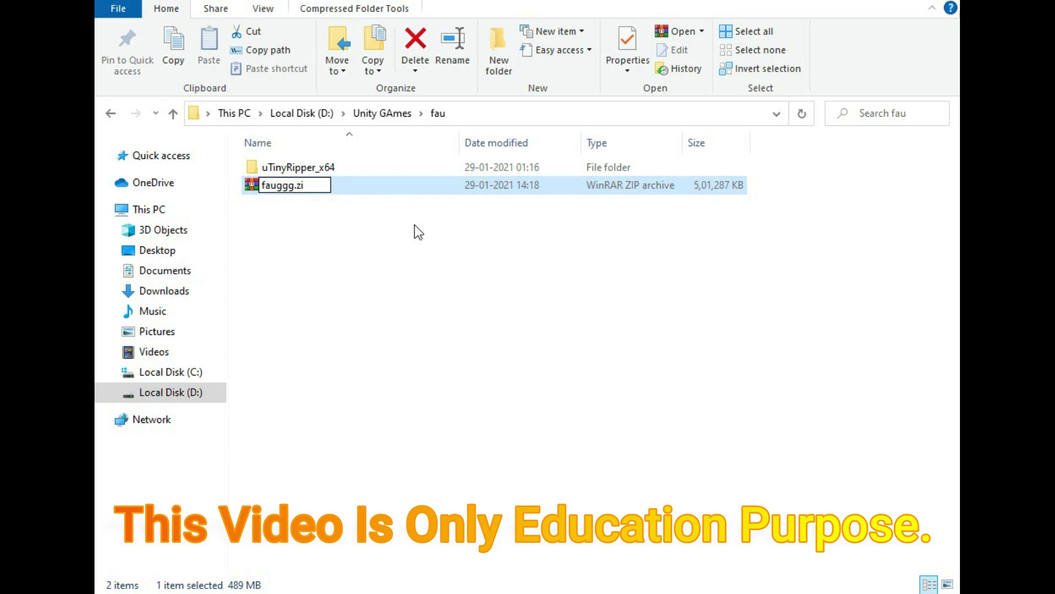
type("p")
key("Return")
double_click(343, 183)
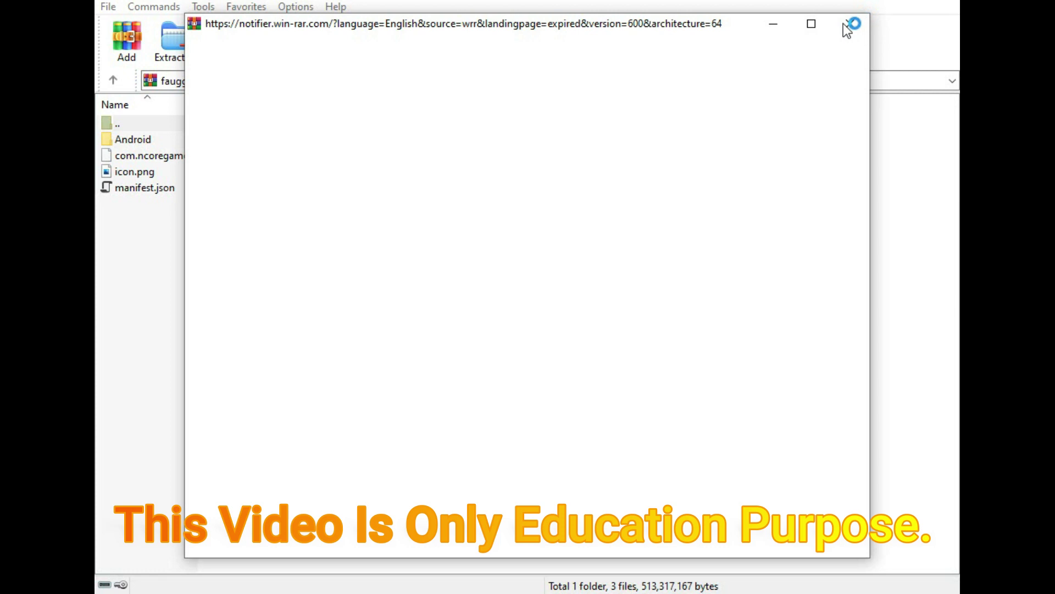
Dismiss the trial notice, browse Android > obb > com.ncoregames.faug to the OBB file, then return to root
left_click(840, 26)
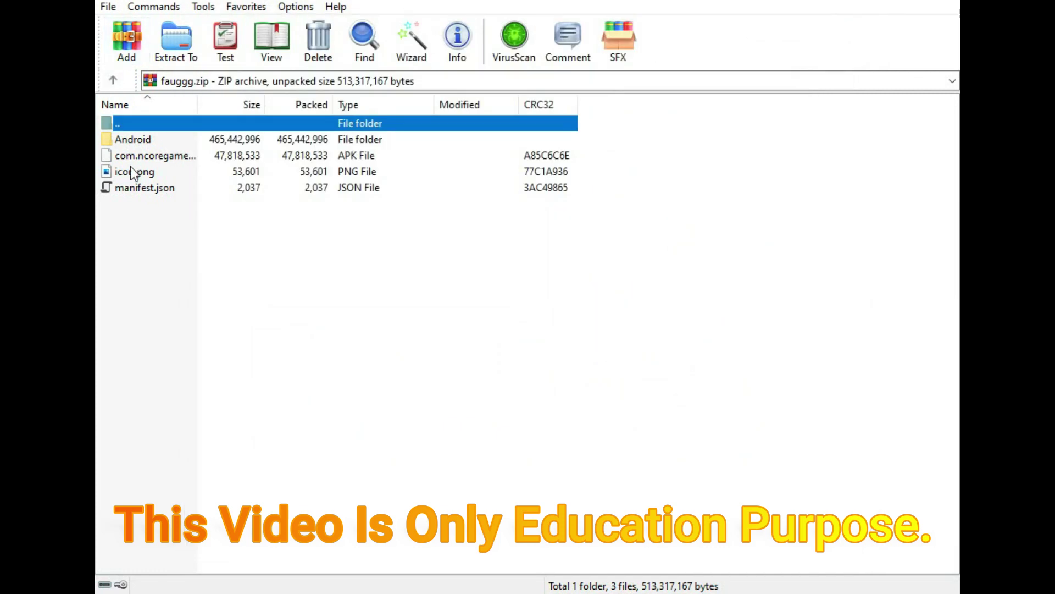
double_click(140, 139)
double_click(140, 139)
left_click(158, 144)
double_click(158, 144)
left_click(158, 138)
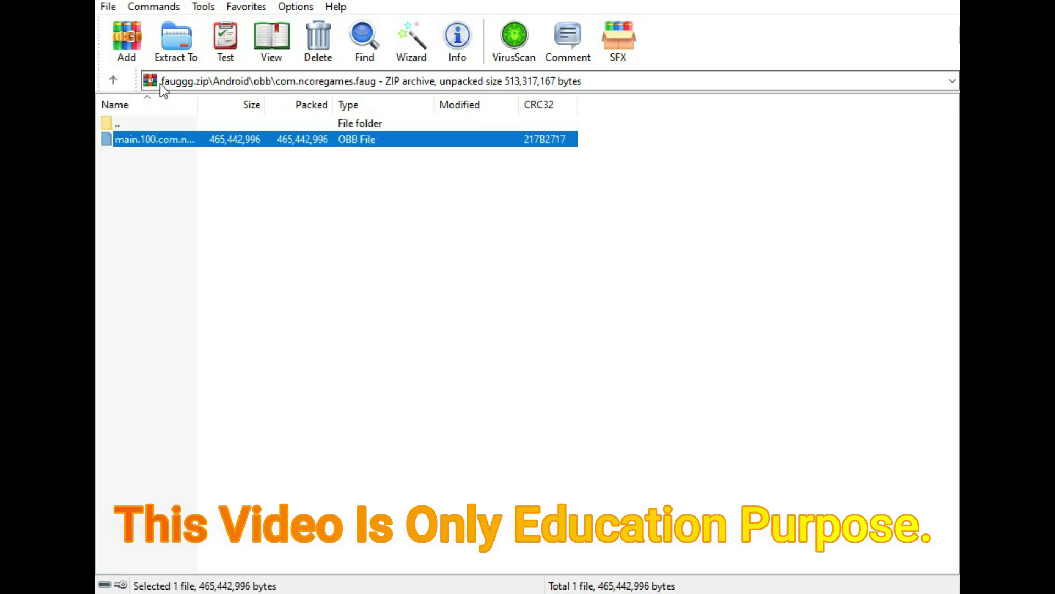
left_click(107, 86)
left_click(107, 87)
left_click(107, 86)
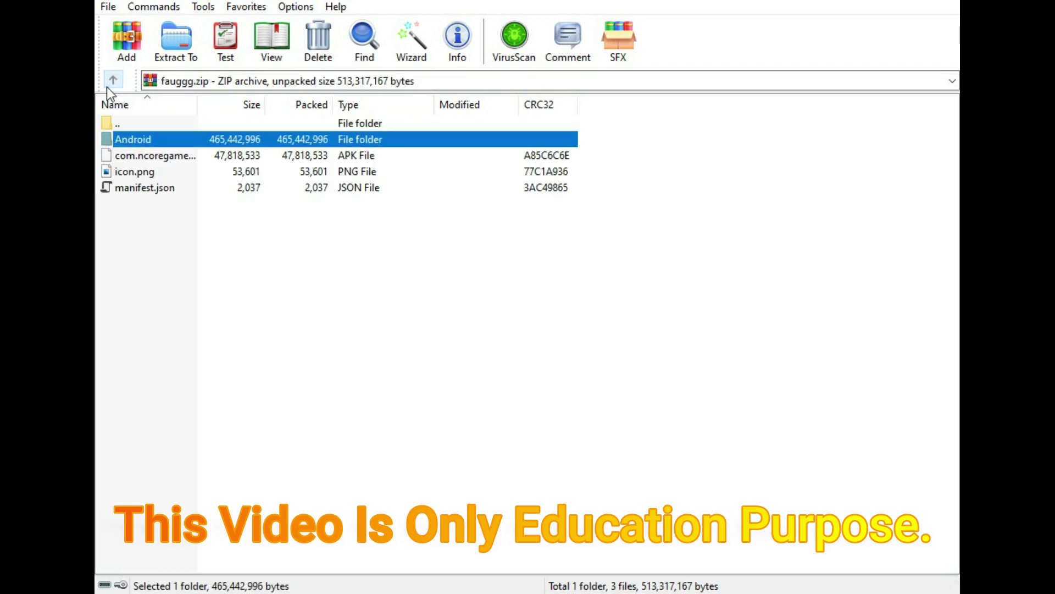
left_click(157, 156)
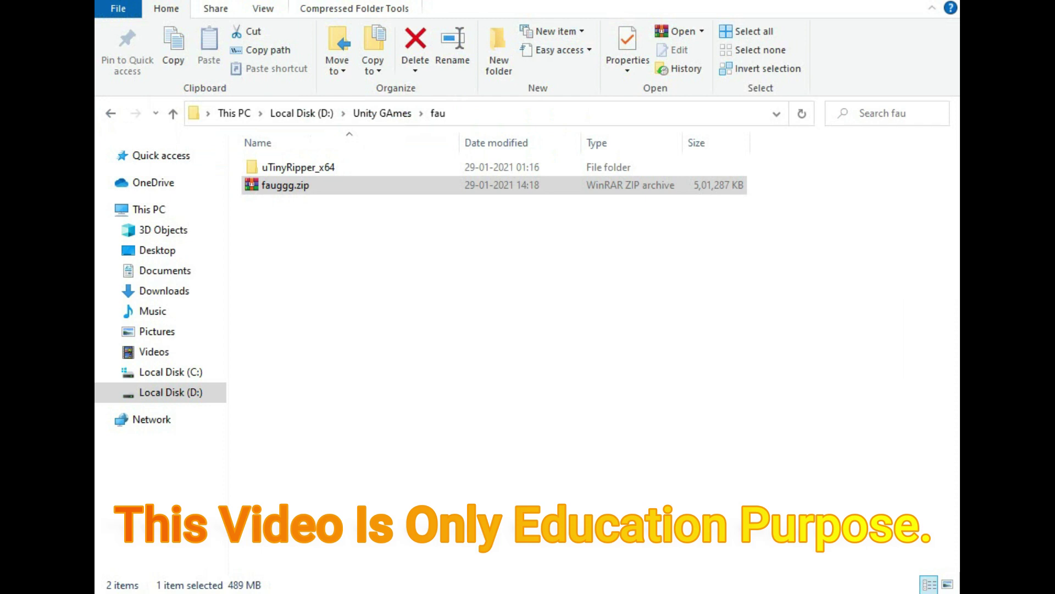
Extract fauggg.zip into a fauggg folder and open that folder
right_click(344, 189)
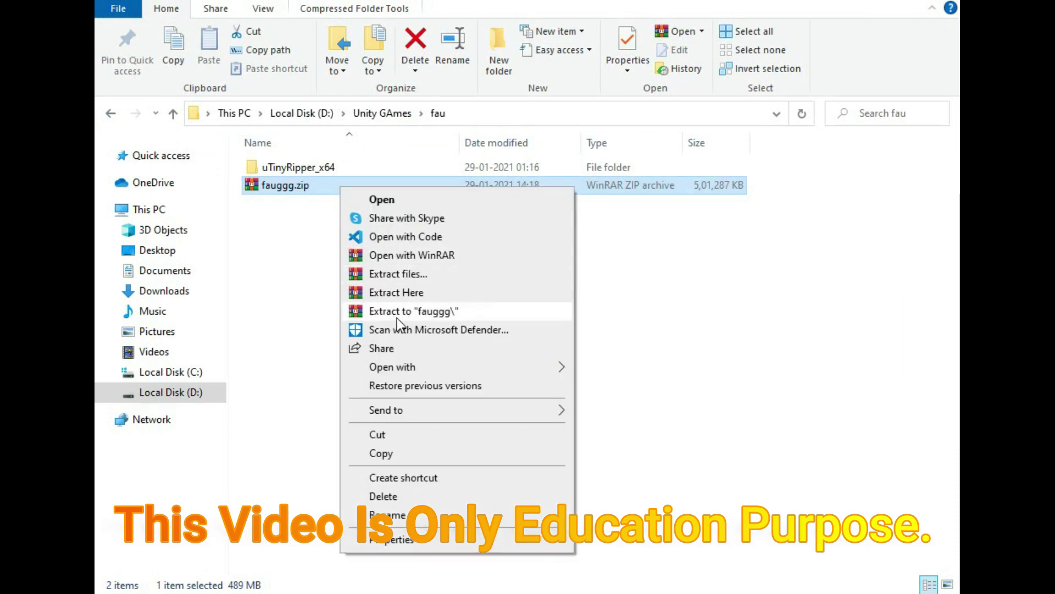
left_click(410, 308)
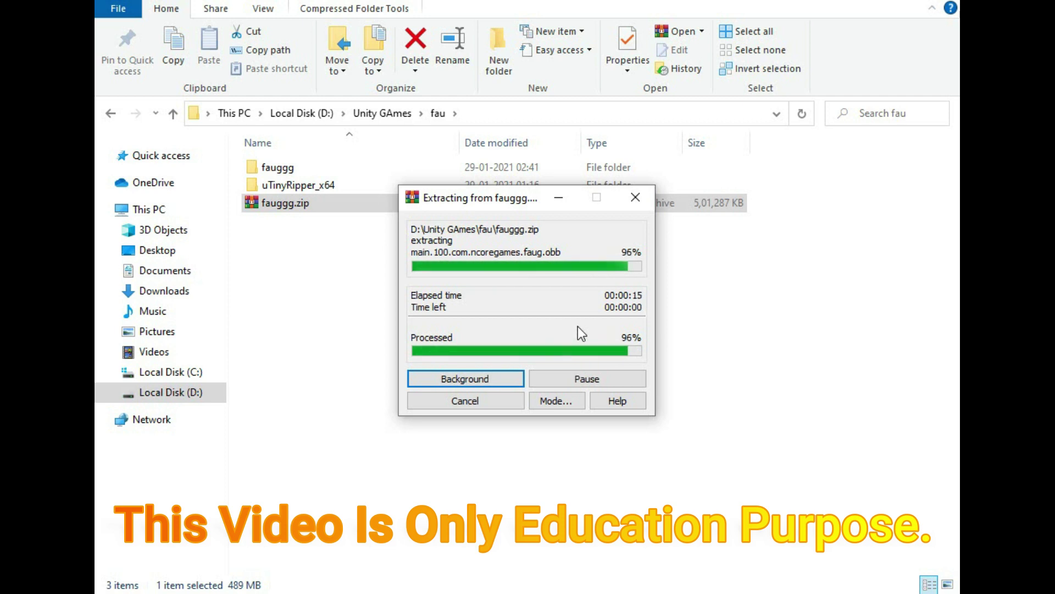
double_click(266, 175)
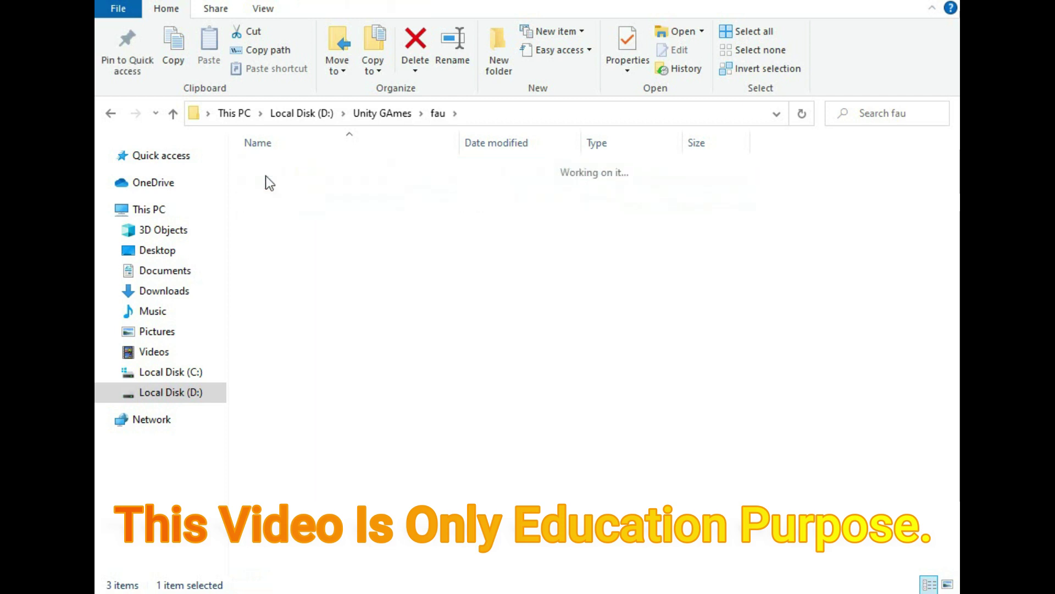
Rename com.ncoregames.faug.apk to fau.zip
left_click(325, 189)
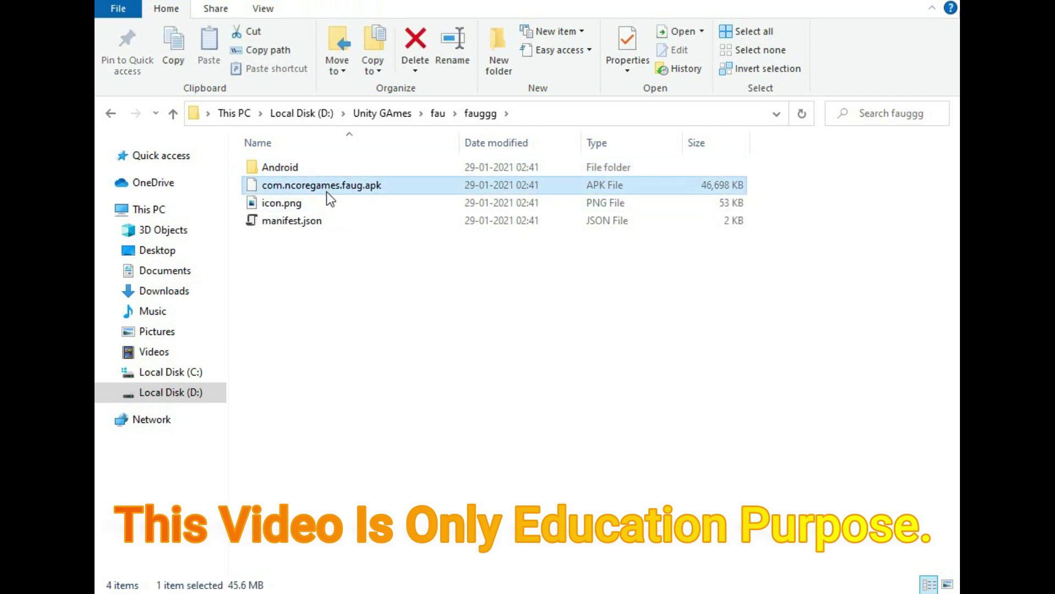
right_click(326, 193)
left_click(382, 497)
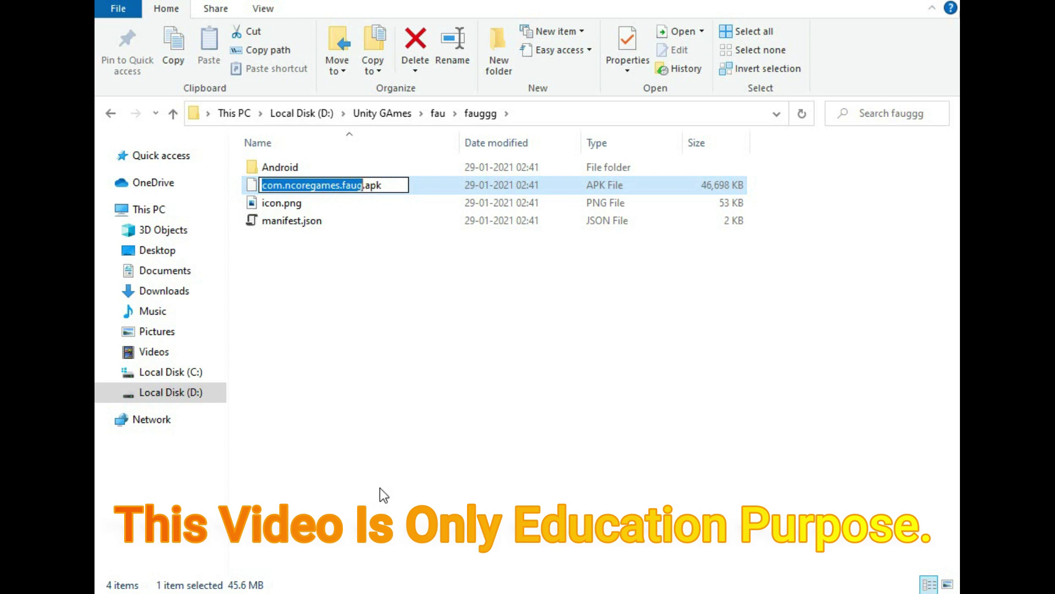
type("fau.")
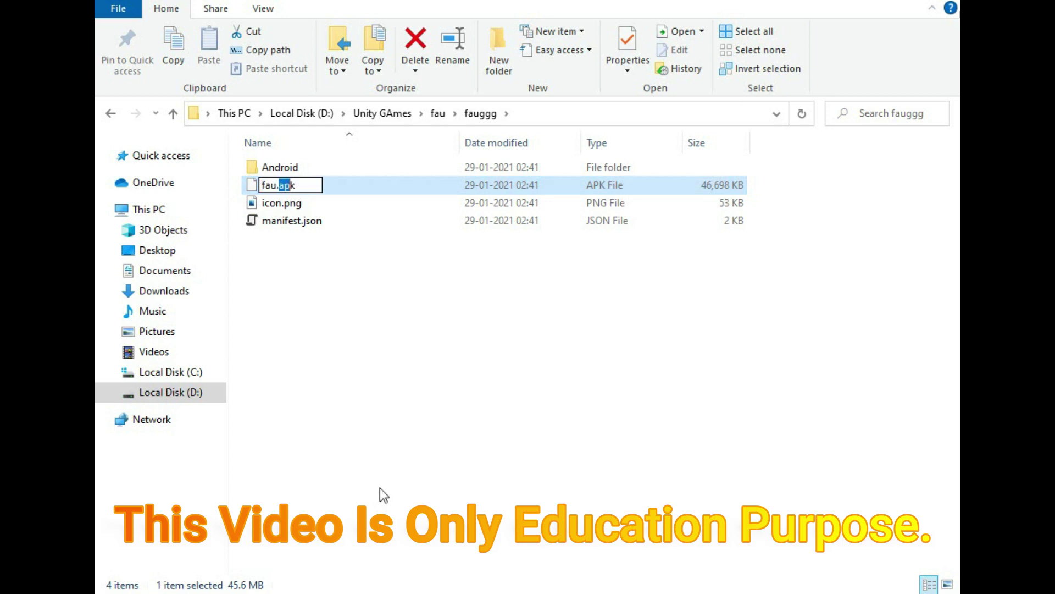
type("zi")
key("Return")
key("Return")
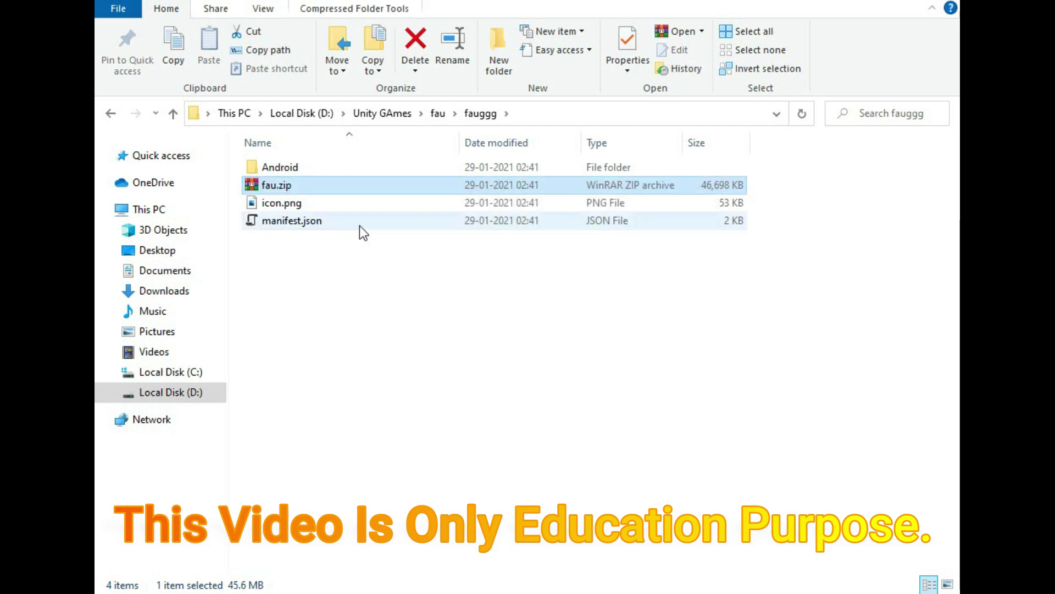
Open fau.zip in WinRAR, dismiss the licence nag, and browse into assets\bin\Data
double_click(298, 184)
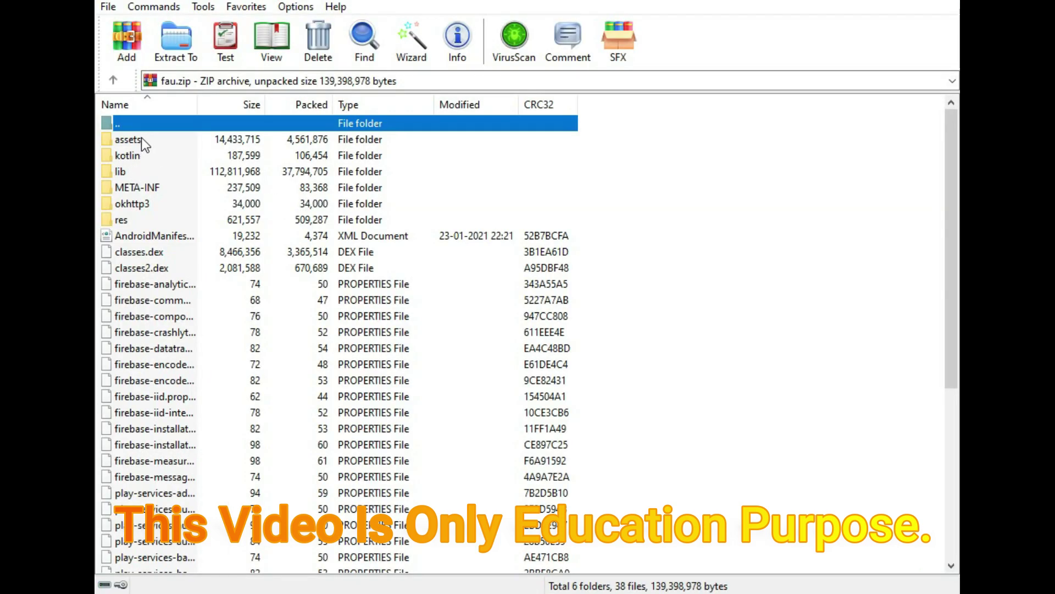
left_click(657, 224)
scroll(182, 385, "down", 5)
scroll(134, 426, "up", 5)
double_click(160, 139)
double_click(160, 141)
double_click(159, 141)
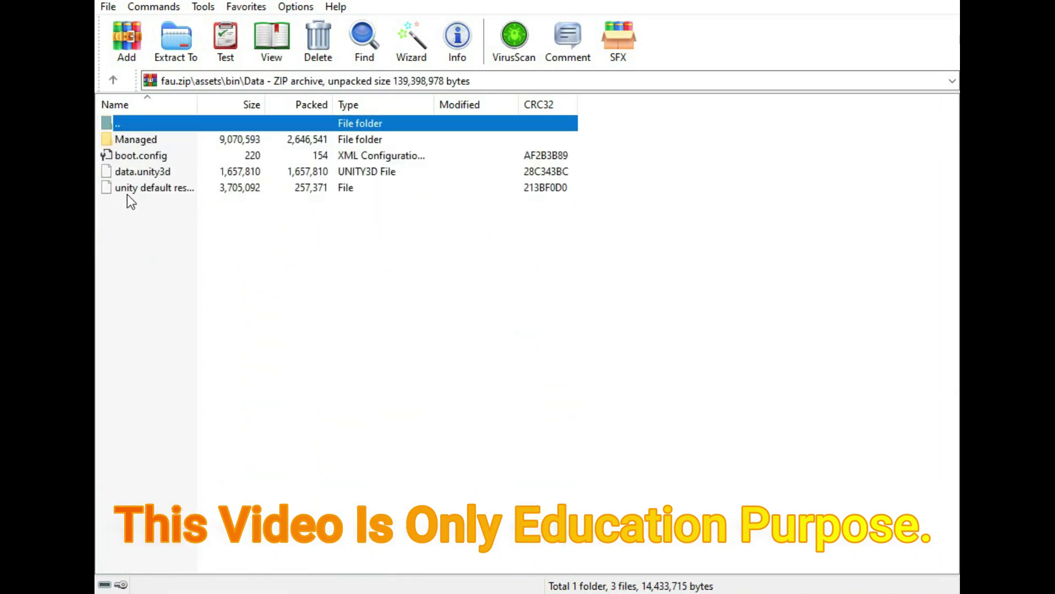
left_click(128, 193)
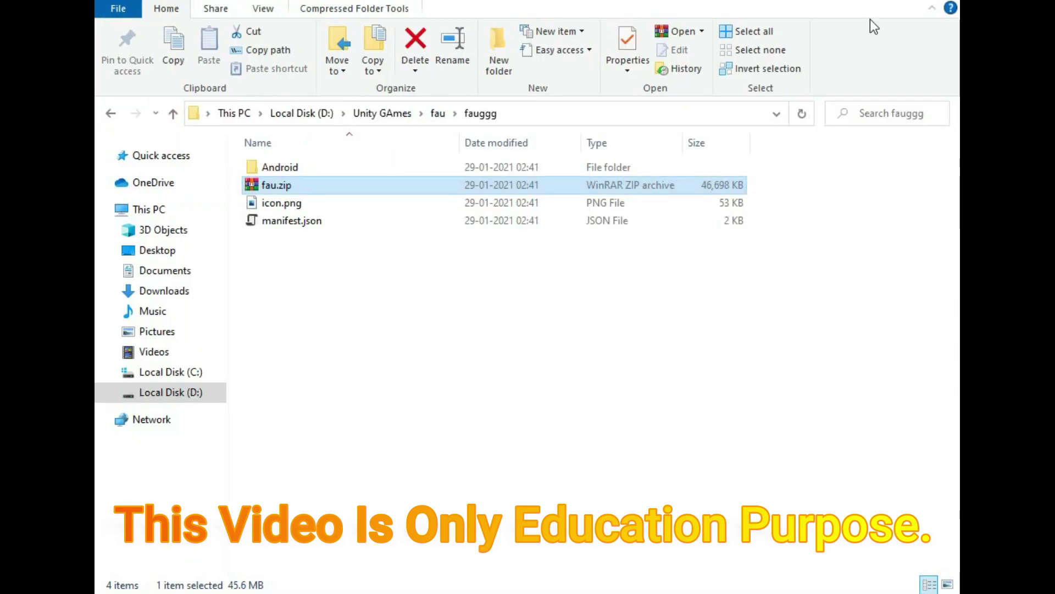
In Android > obb > com.ncoregames.faug, rename the .obb file to faugobb.zip, accepting the extension change
left_click(328, 163)
double_click(328, 165)
double_click(319, 167)
double_click(319, 167)
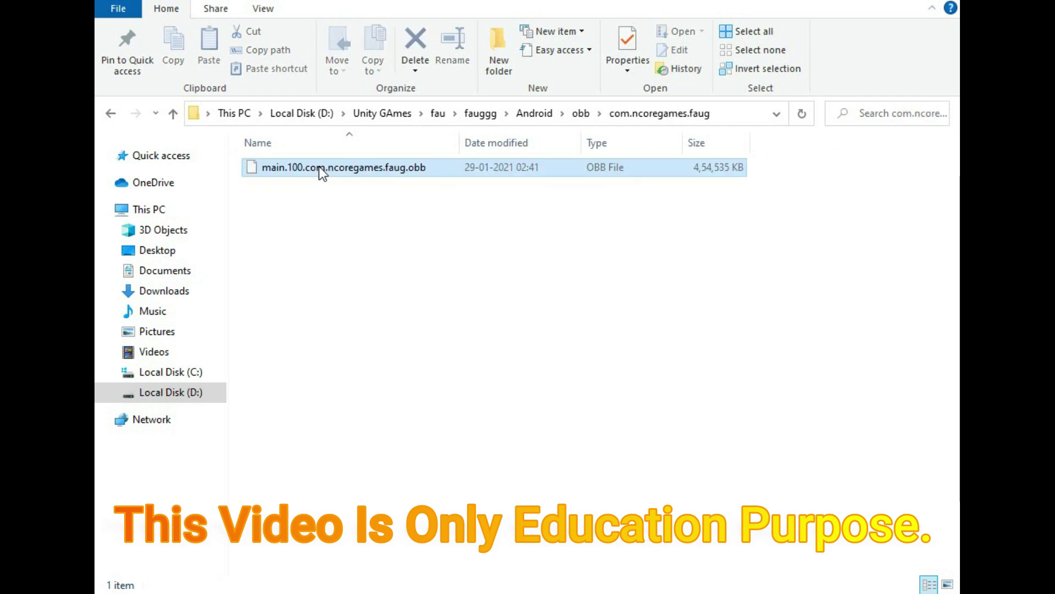
right_click(320, 167)
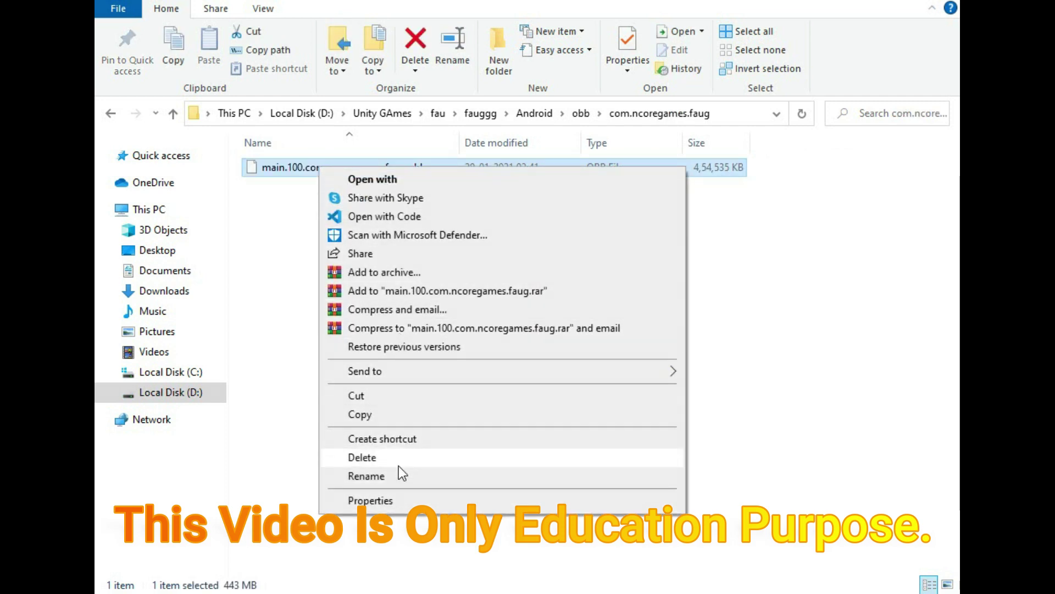
left_click(399, 472)
key("BackSpace")
type("faugobb.obb")
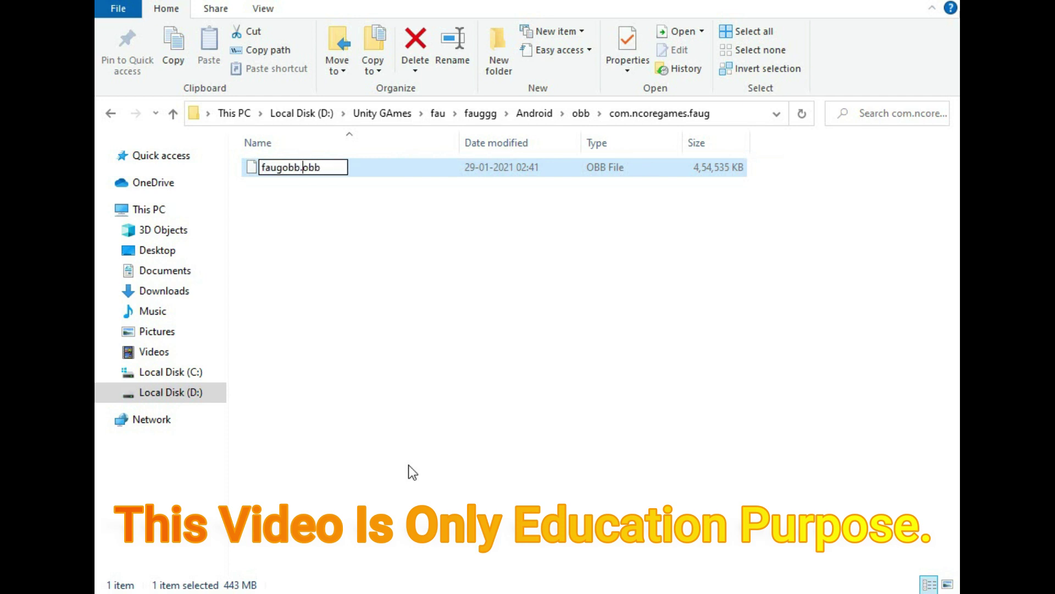
type("zi")
key("Return")
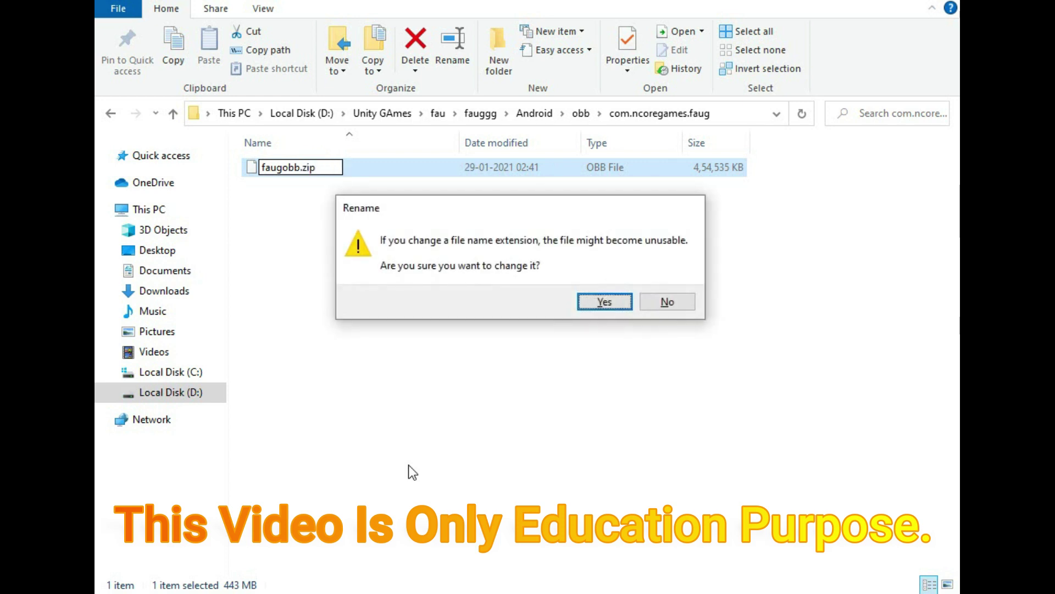
key("Return")
Extract faugobb.zip into a faugobb folder and open it
right_click(358, 173)
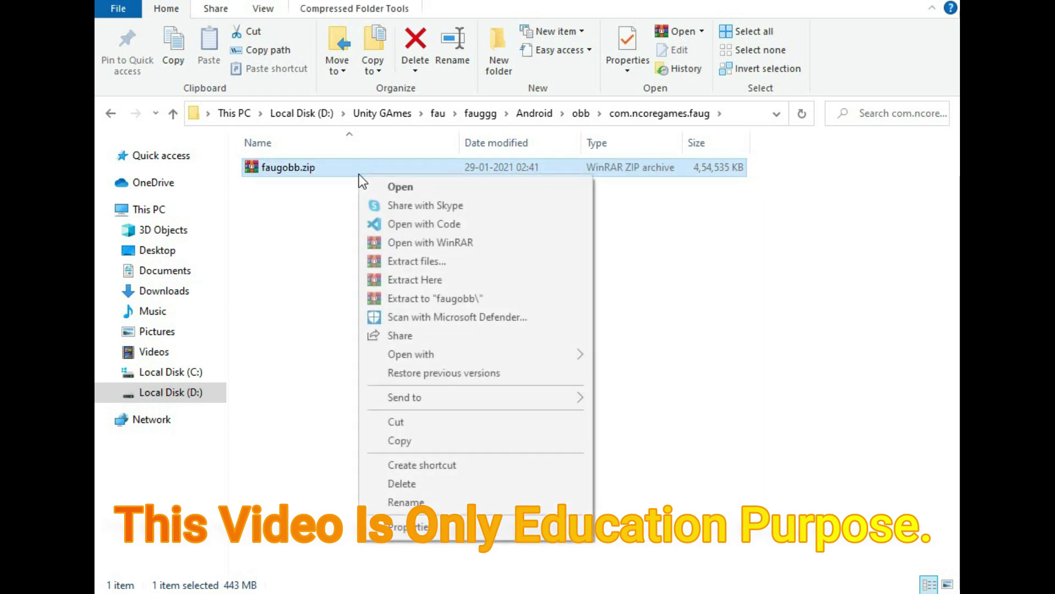
left_click(408, 304)
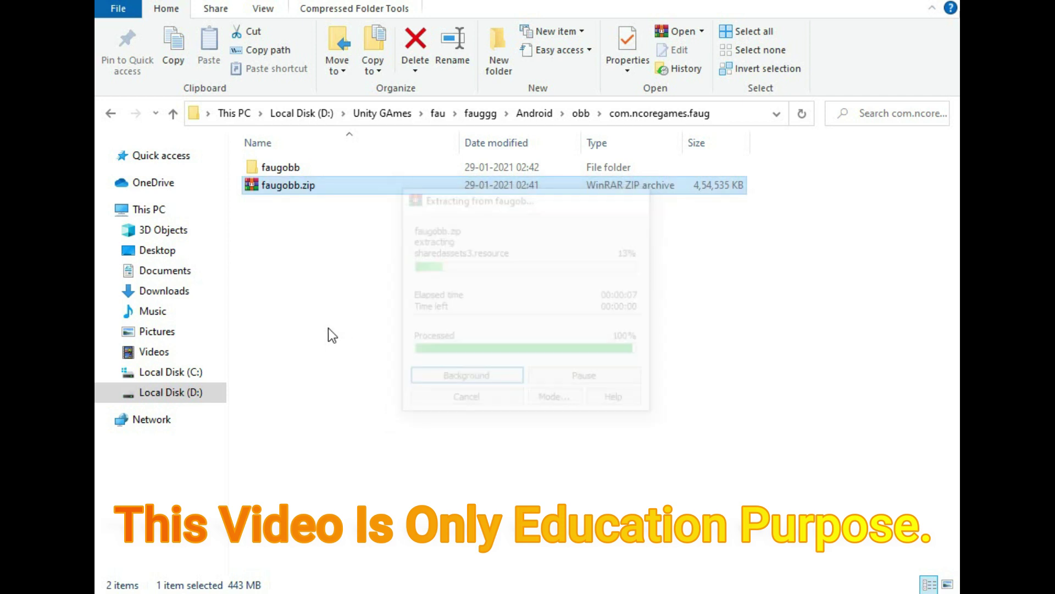
double_click(311, 169)
Look inside faugobb's assets folder, then navigate back up to the fau folder
left_click(316, 176)
double_click(316, 177)
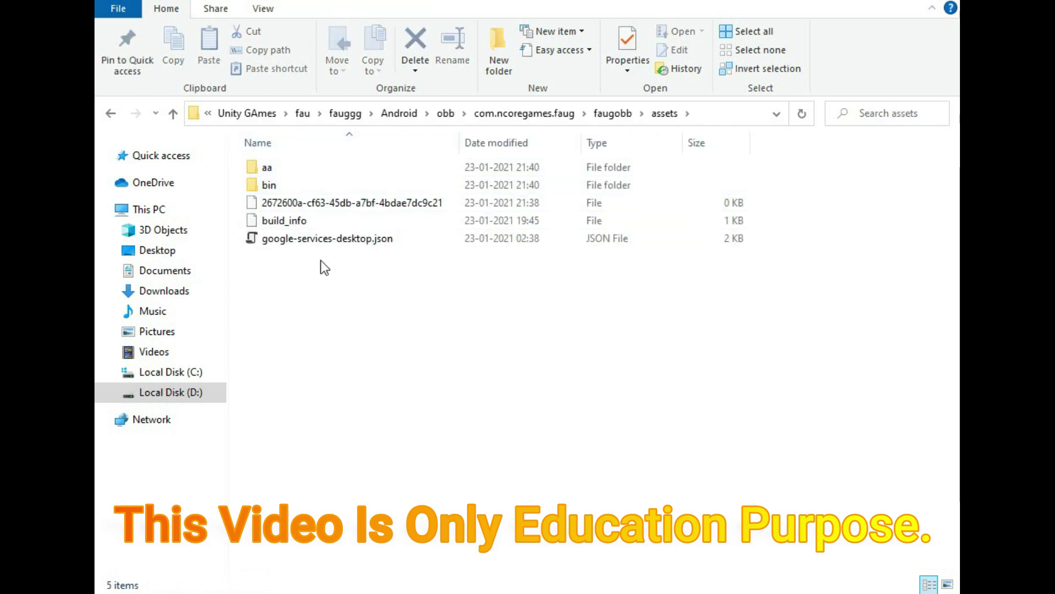
left_click(524, 113)
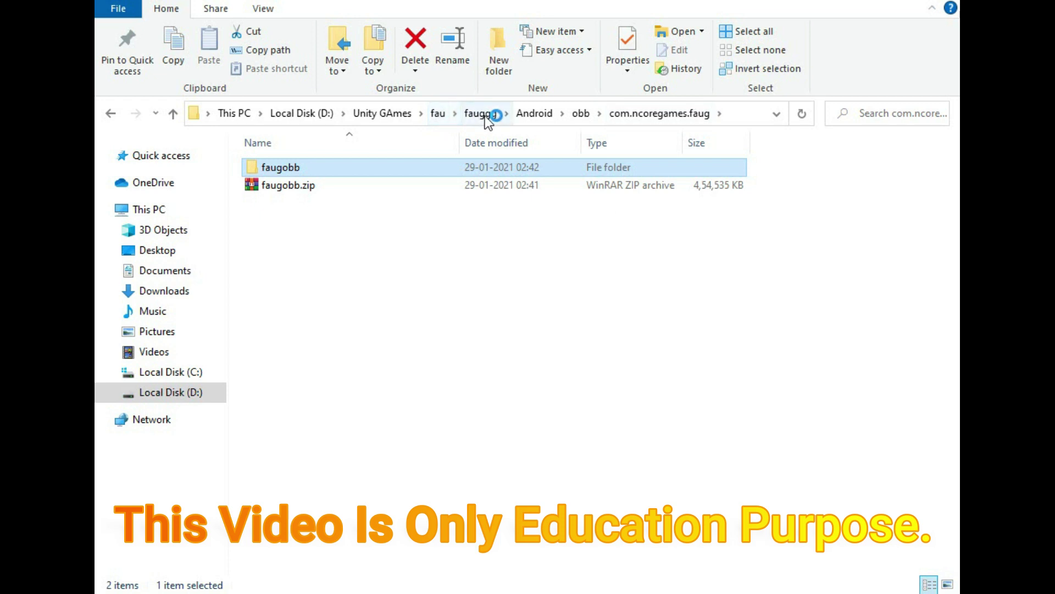
left_click(485, 114)
left_click(436, 115)
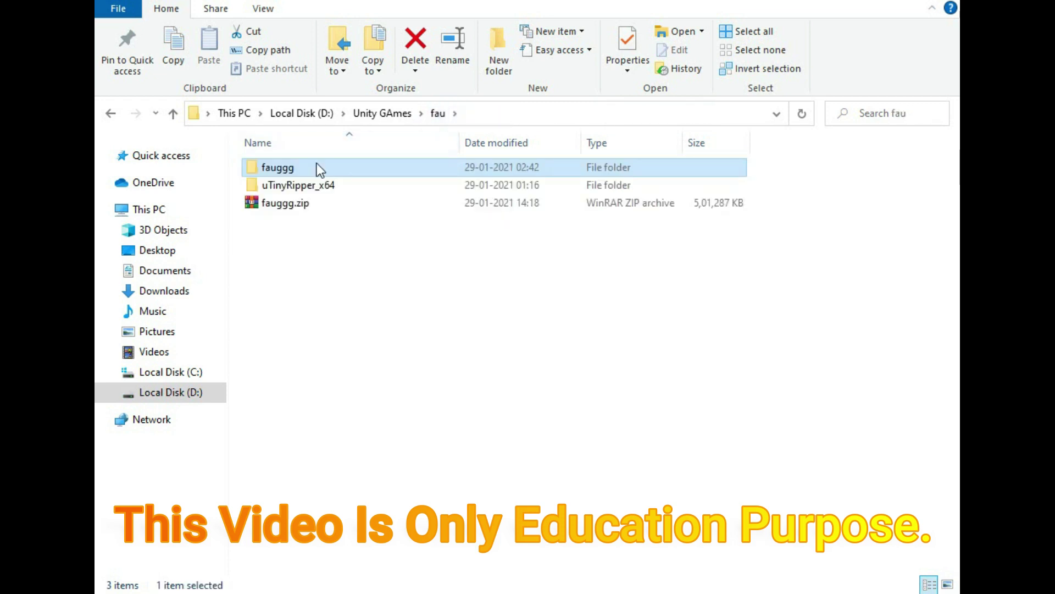
Launch uTinyRipper.exe from the uTinyRipper_x64 folder and move its window lower right
left_click(307, 188)
double_click(307, 188)
left_click(307, 256)
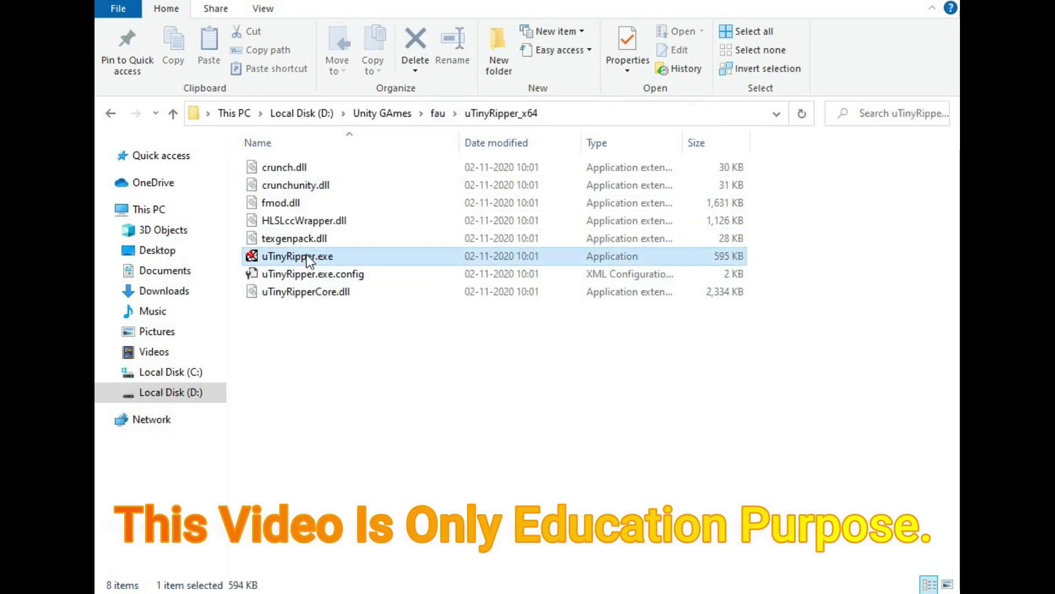
double_click(306, 257)
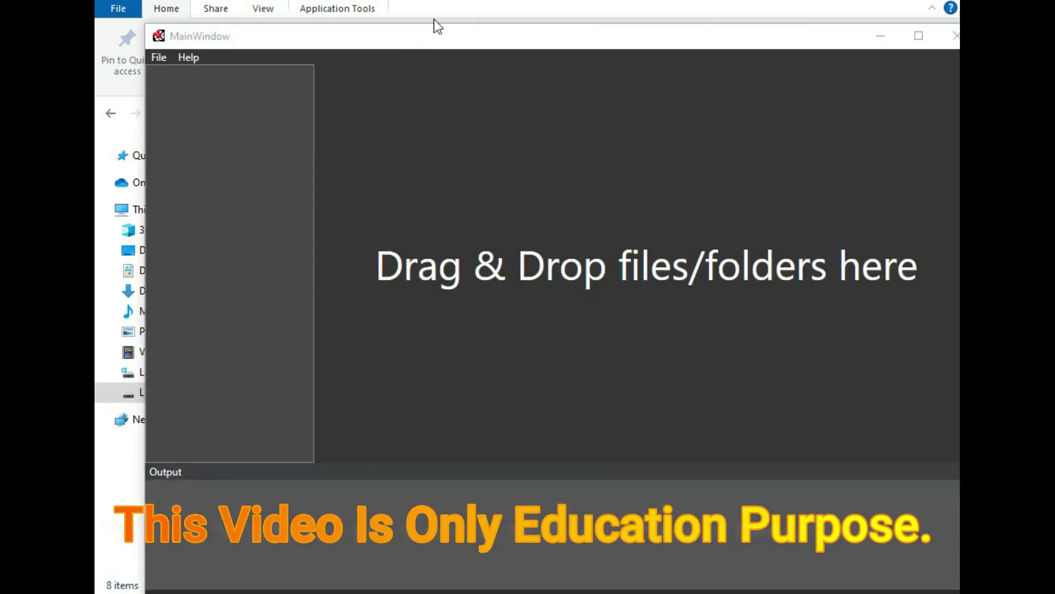
mouse_move(439, 32)
left_mouse_down()
mouse_move(536, 165)
mouse_move(548, 328)
left_mouse_up()
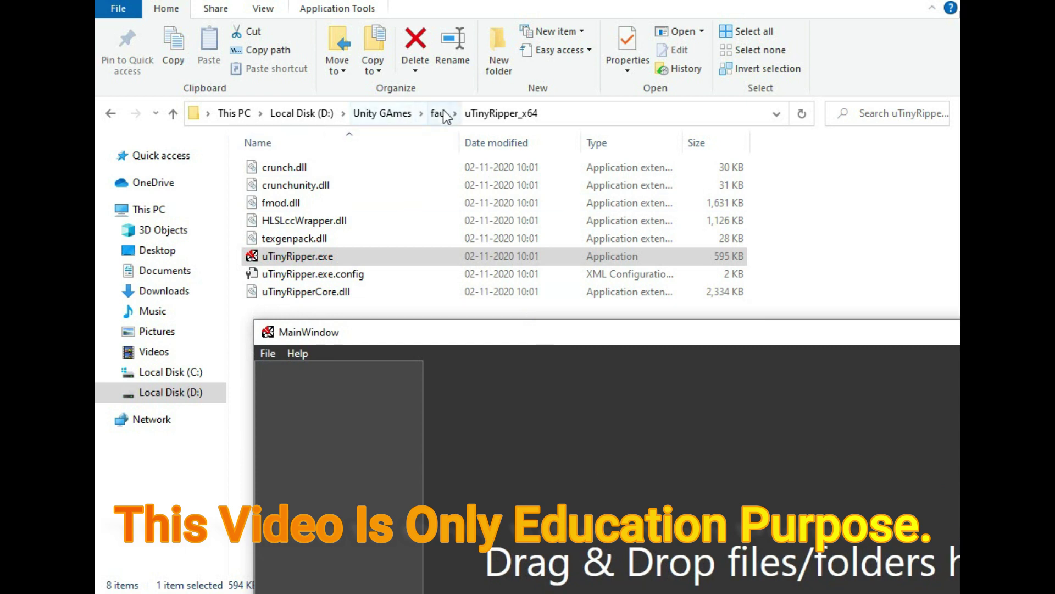
In the fauggg folder, extract fau.zip into a new fau folder
left_click(443, 112)
double_click(328, 173)
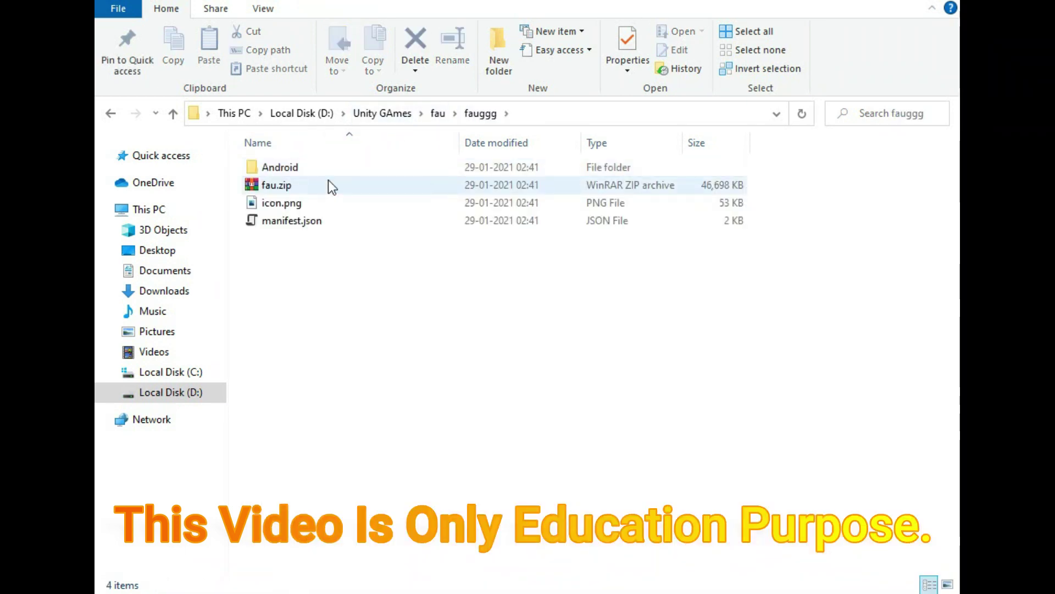
double_click(318, 167)
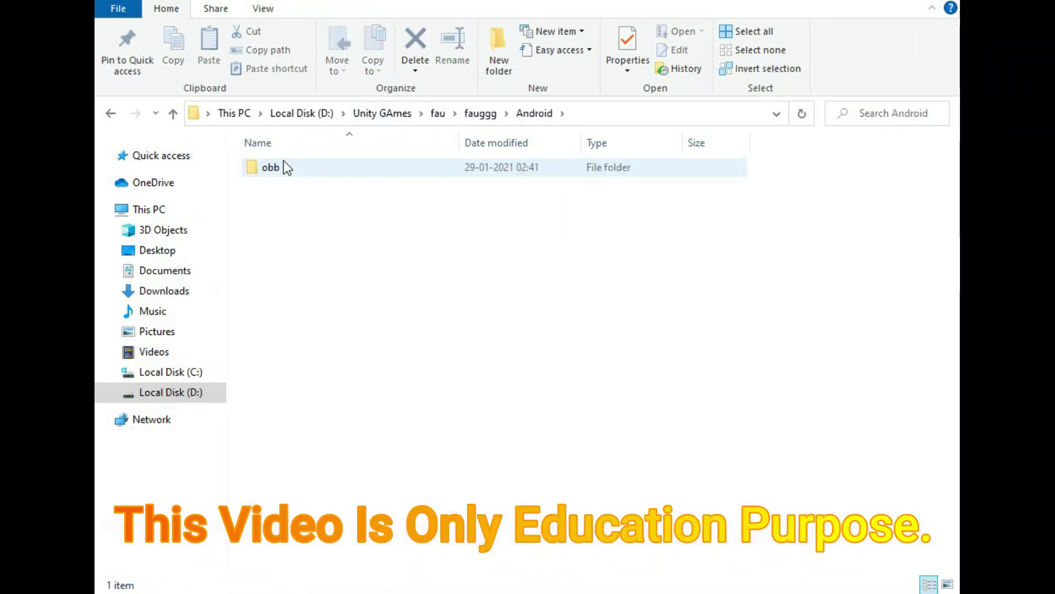
left_click(479, 113)
left_click(276, 186)
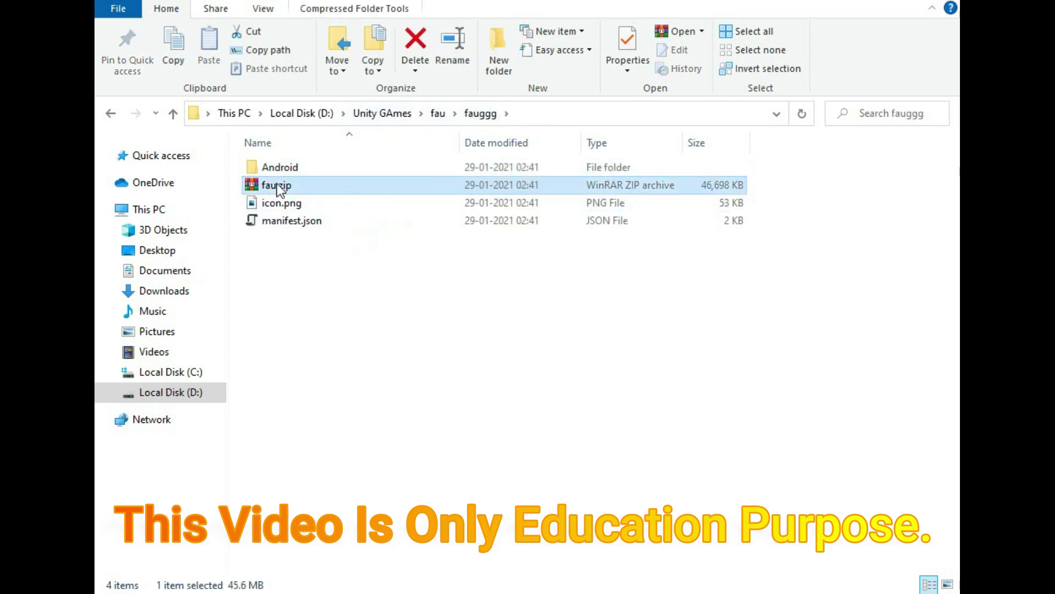
right_click(276, 185)
left_click(352, 306)
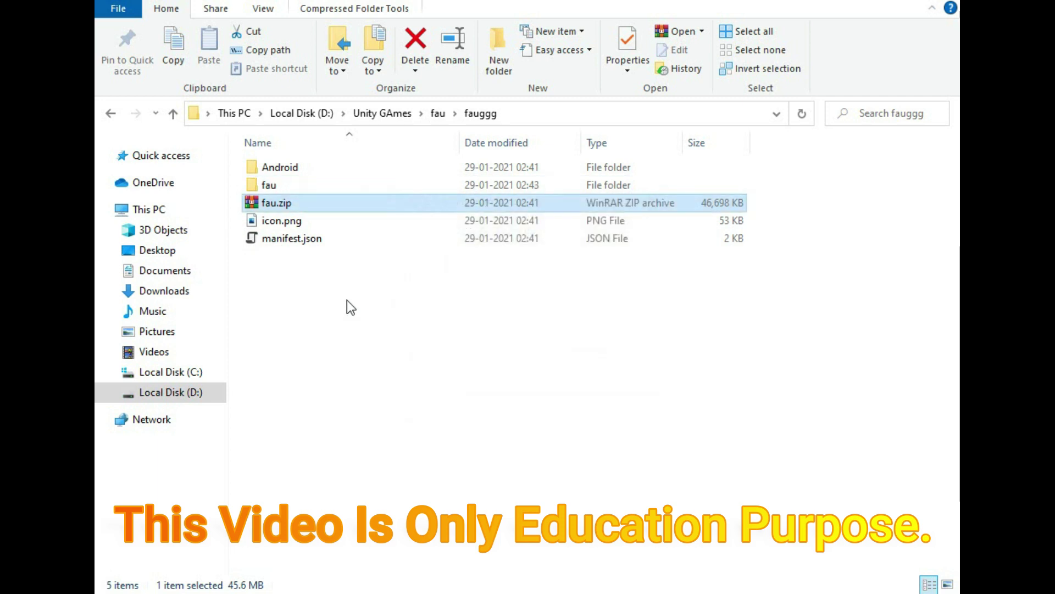
Browse the extracted fau folder down to assets\bin\Data\Managed, then return to fauggg
double_click(267, 184)
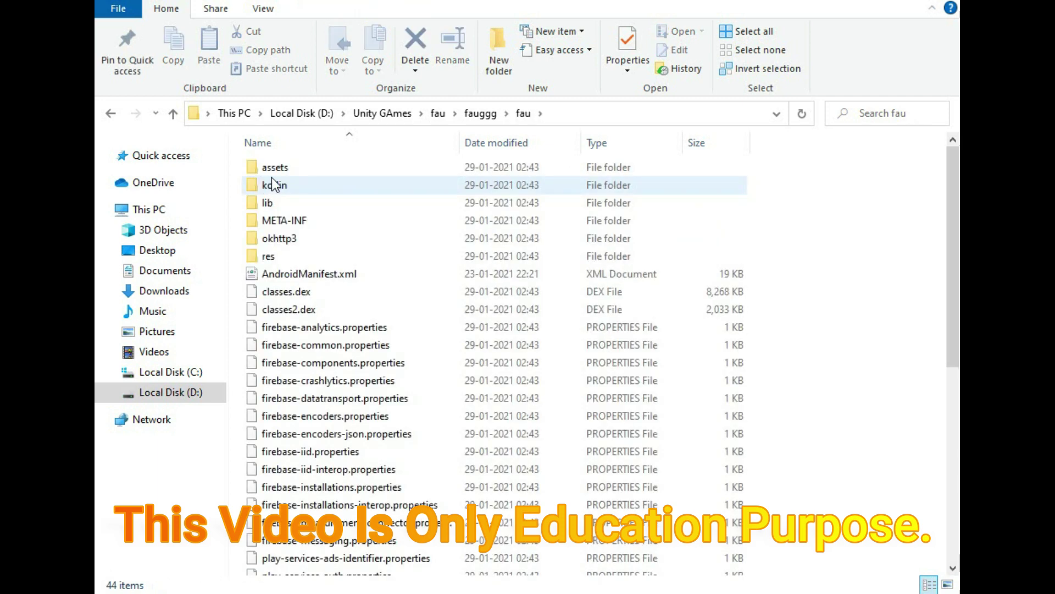
scroll(311, 168, "down", 5)
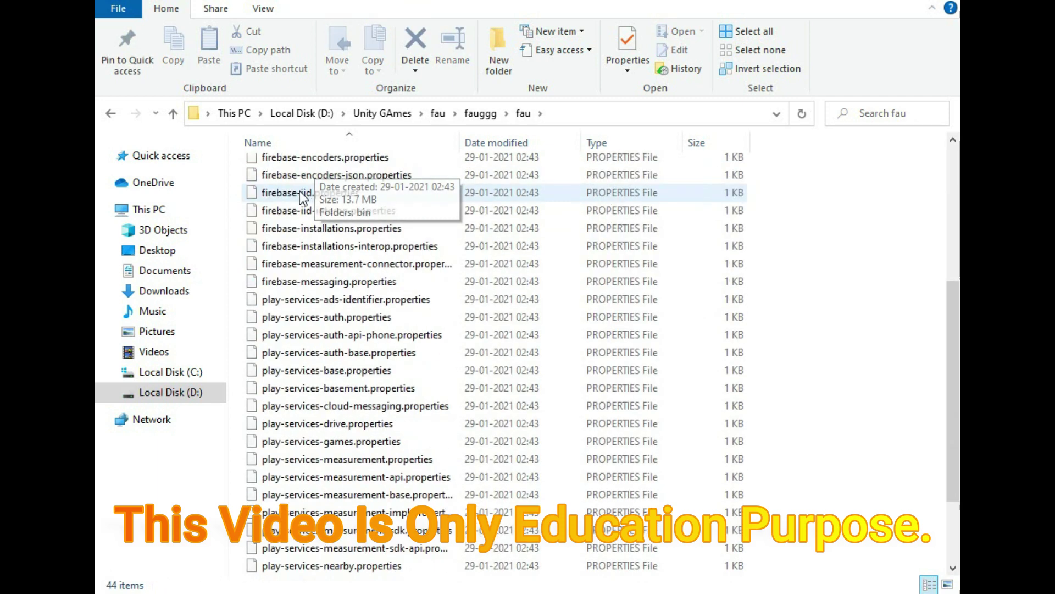
scroll(297, 231, "down", 2)
scroll(296, 234, "up", 7)
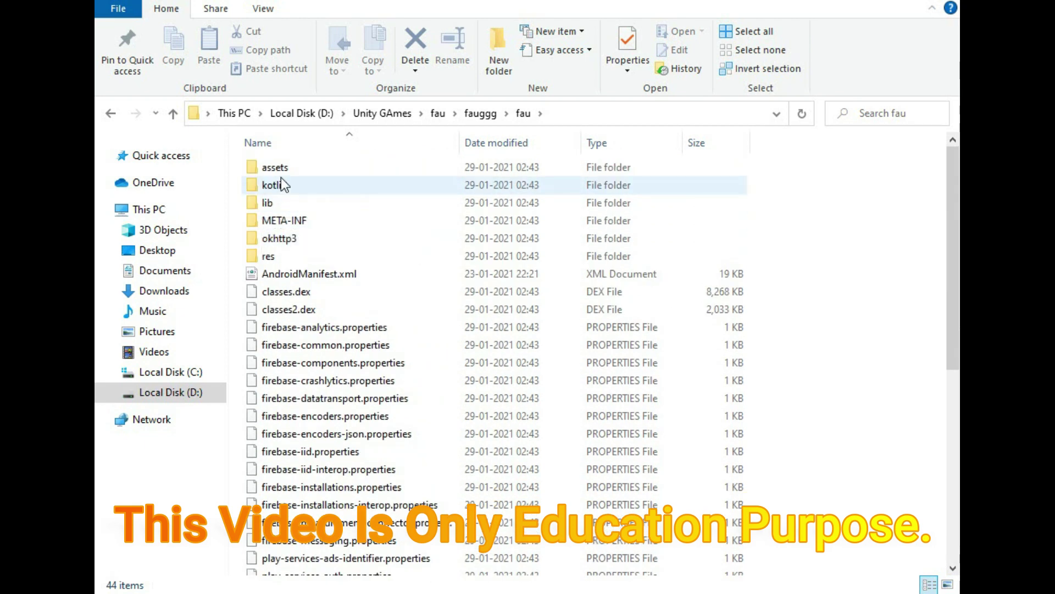
double_click(285, 167)
double_click(285, 170)
double_click(285, 170)
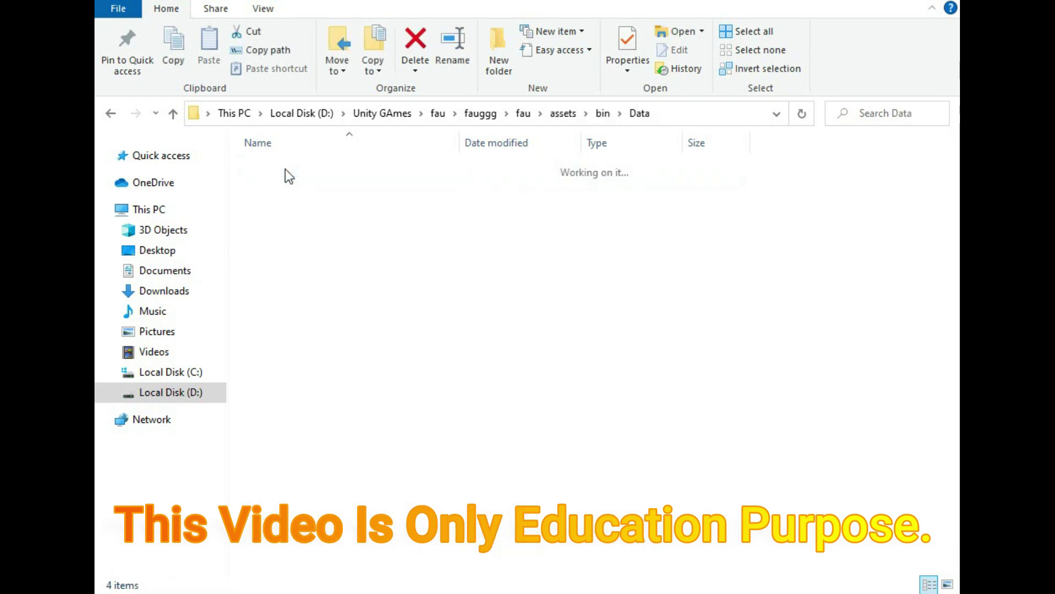
left_click(285, 170)
double_click(285, 169)
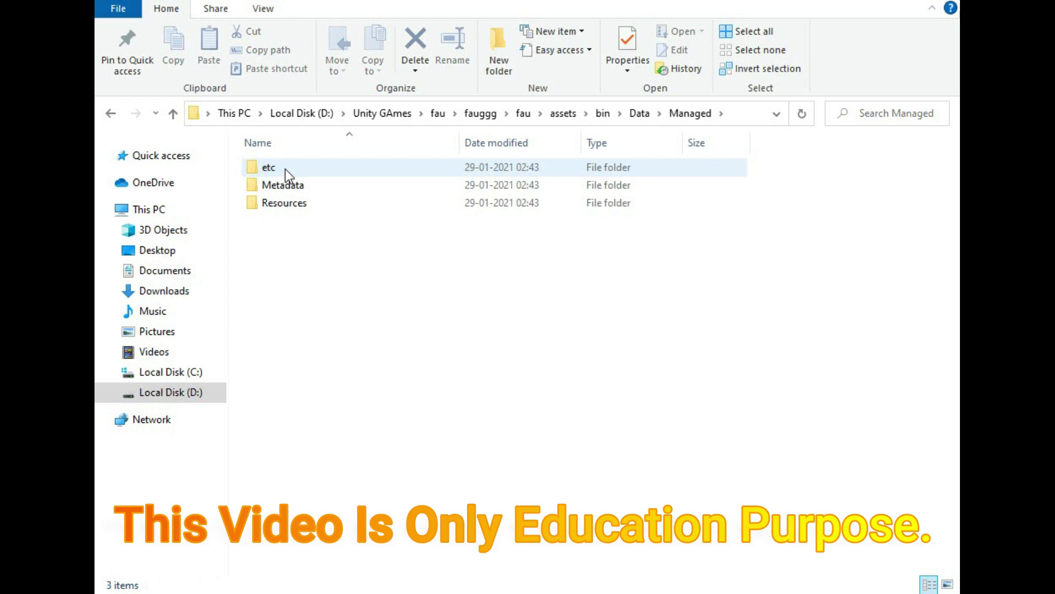
left_click(101, 106)
left_click(101, 107)
left_click(102, 107)
left_click(101, 106)
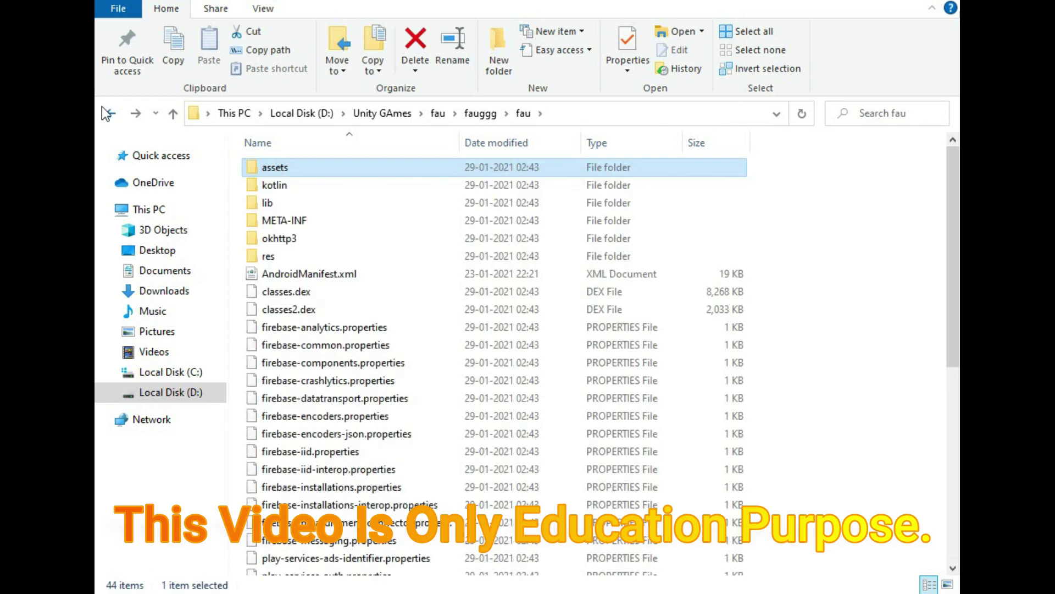
left_click(101, 107)
Go to Android > obb > com.ncoregames.faug and check the faugobb assets folder
double_click(299, 167)
double_click(299, 167)
left_click(300, 168)
double_click(299, 167)
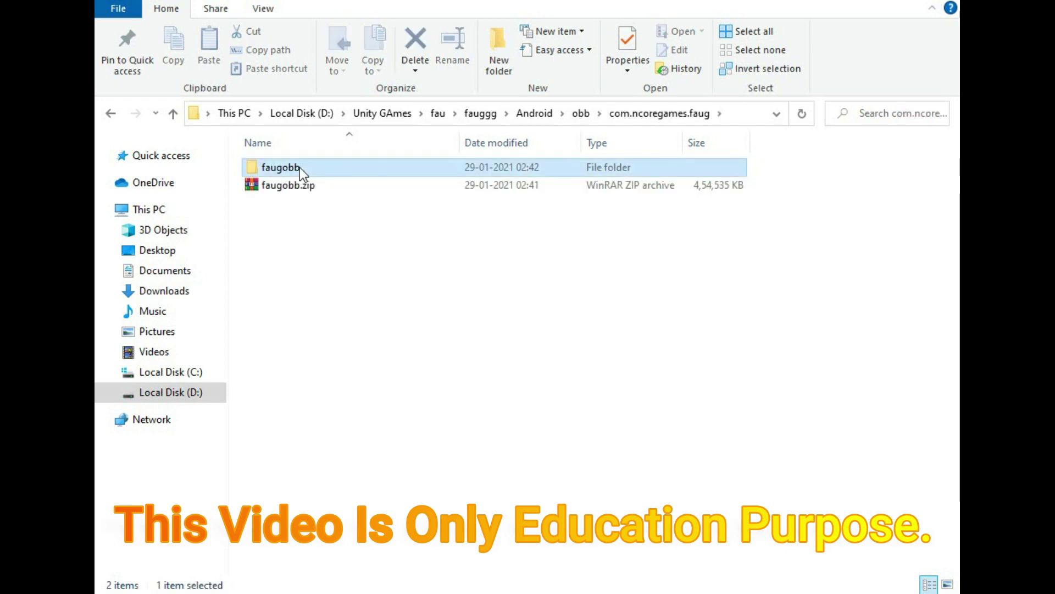
double_click(299, 167)
double_click(299, 167)
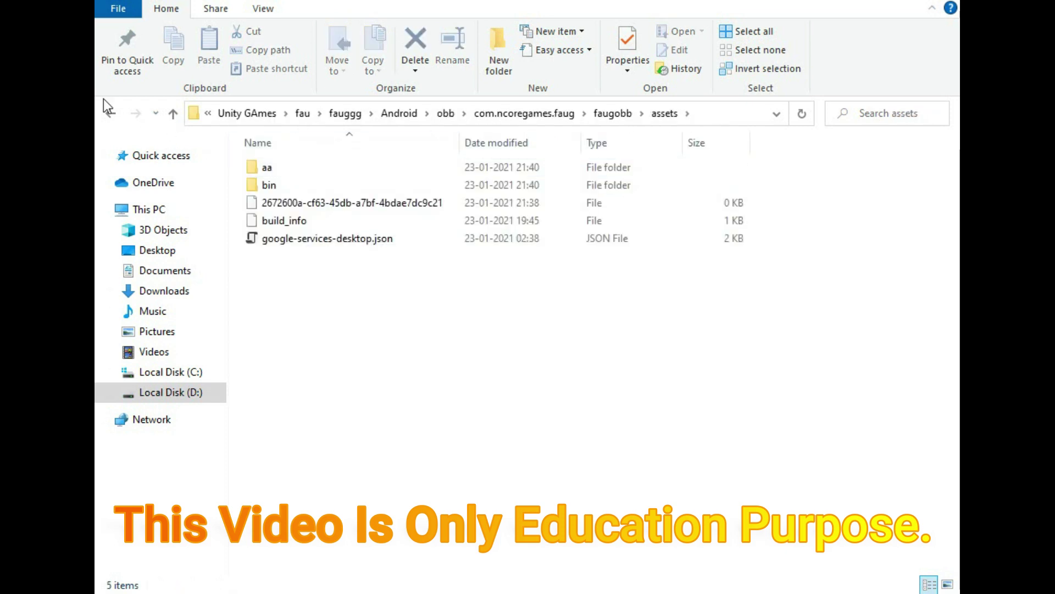
left_click(108, 113)
left_click(108, 113)
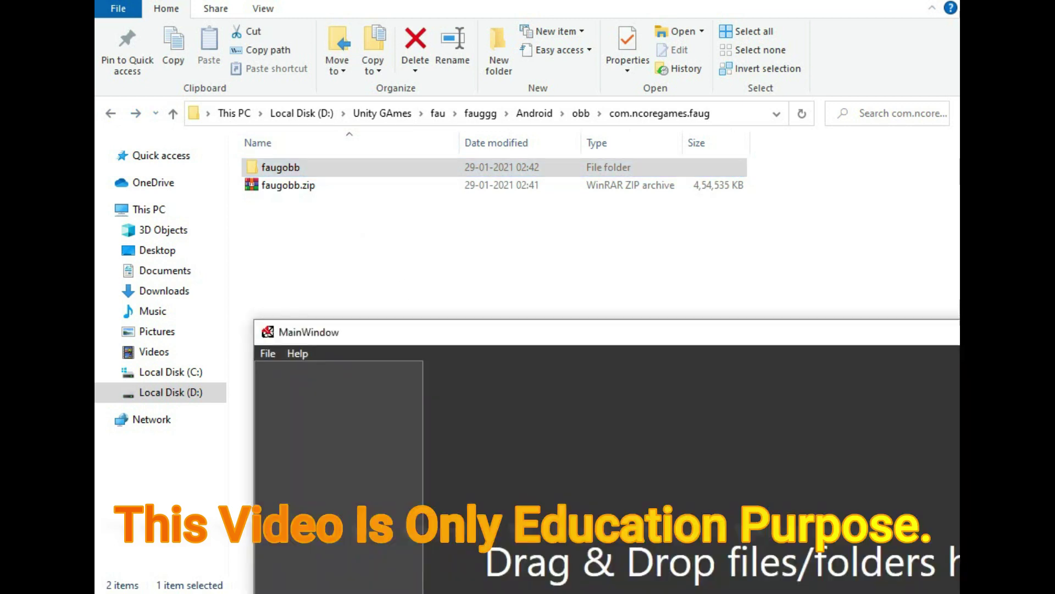
Drop the faugobb folder onto uTinyRipper and expand the data bundle to view level1–level3
mouse_move(306, 170)
left_mouse_down()
mouse_move(509, 408)
mouse_move(532, 342)
left_mouse_up()
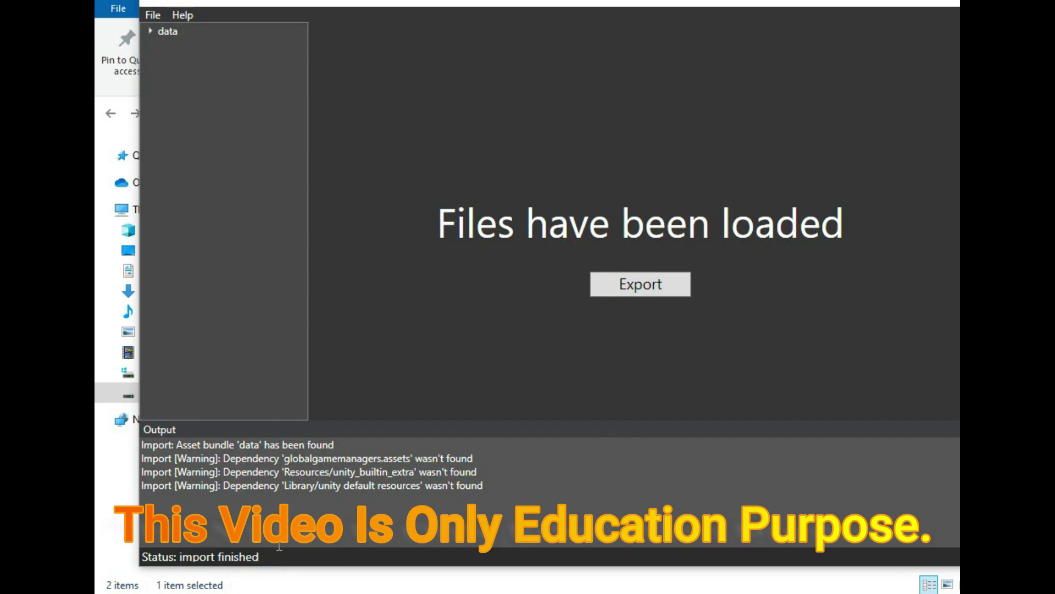
left_click(151, 31)
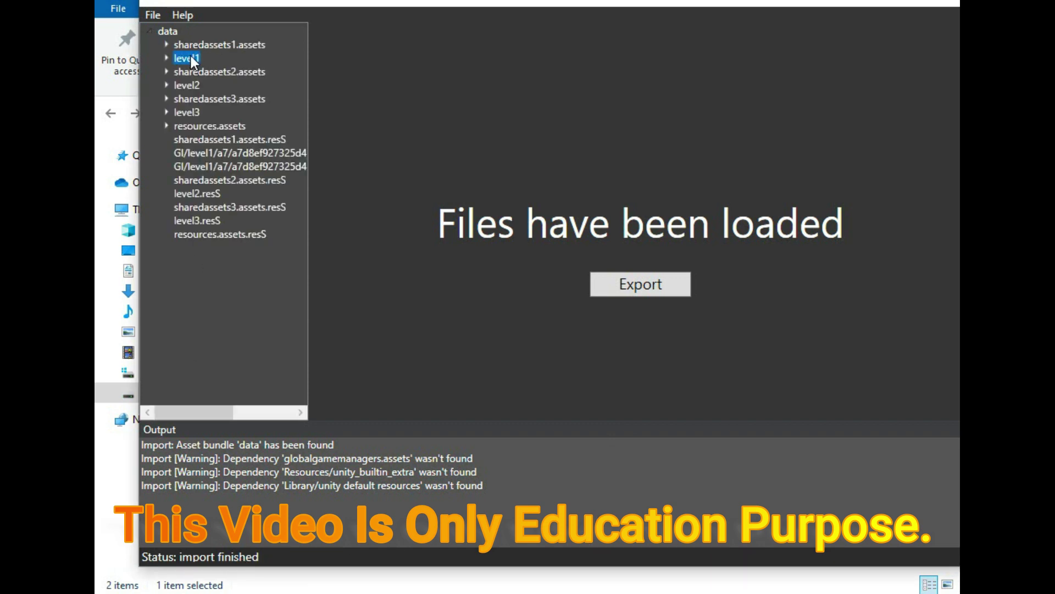
left_click(165, 57)
left_click(163, 56)
double_click(166, 85)
left_click(166, 111)
left_click(166, 111)
left_click(653, 284)
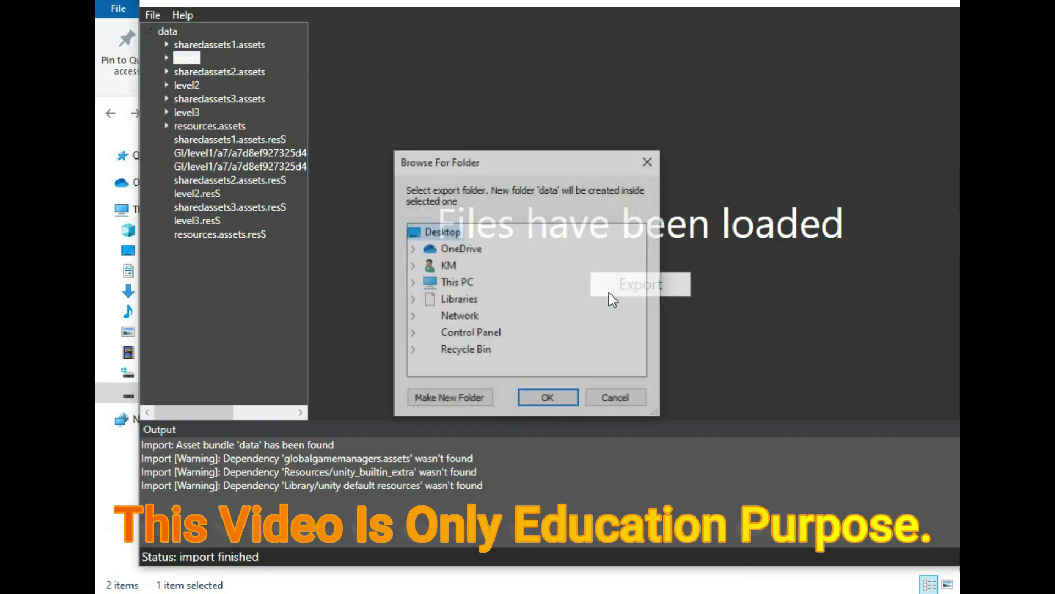
Create a new folder named faugdemocrack inside the user profile folder
left_click(449, 266)
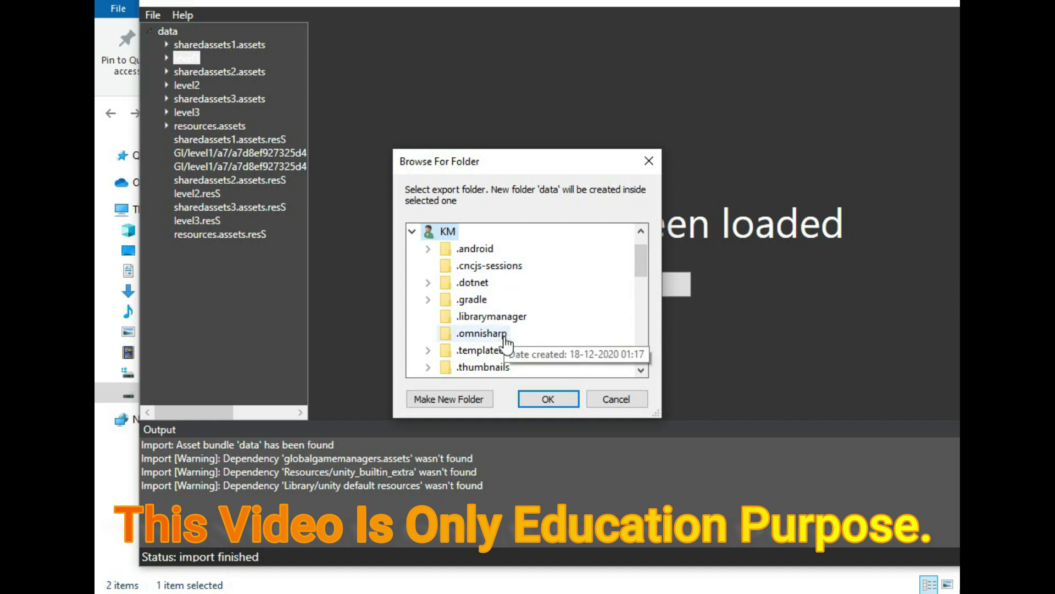
left_click(472, 397)
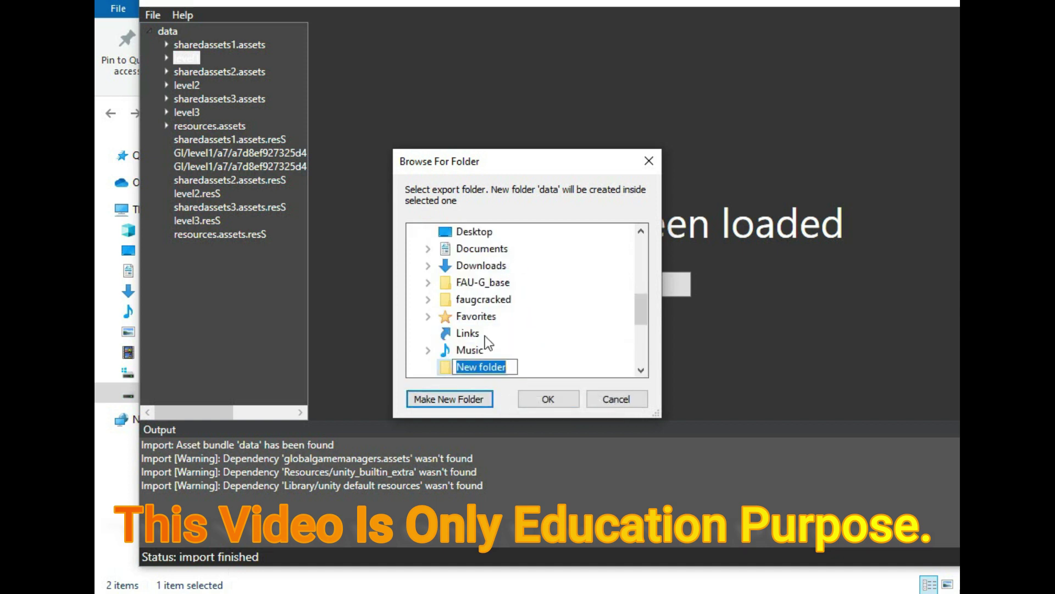
type("faugd")
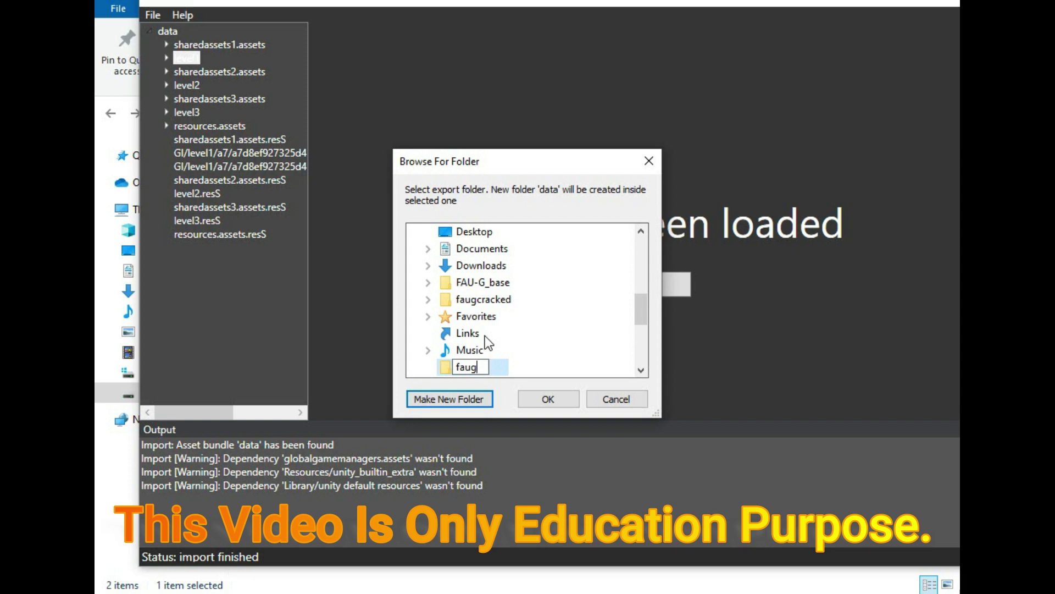
type("emio")
key("BackSpace")
key("BackSpace")
type("ocrack")
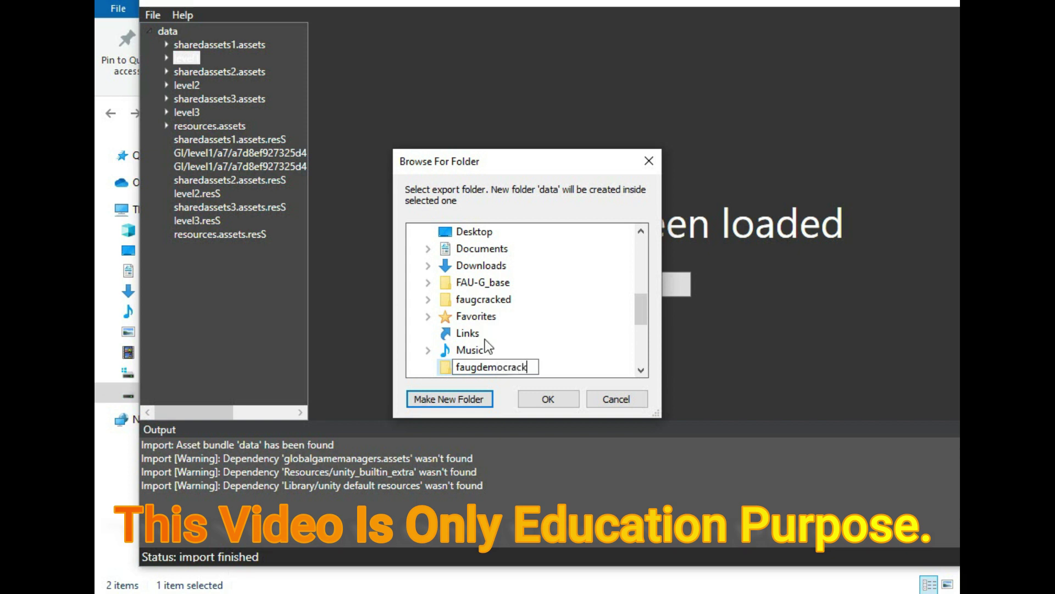
key("Return")
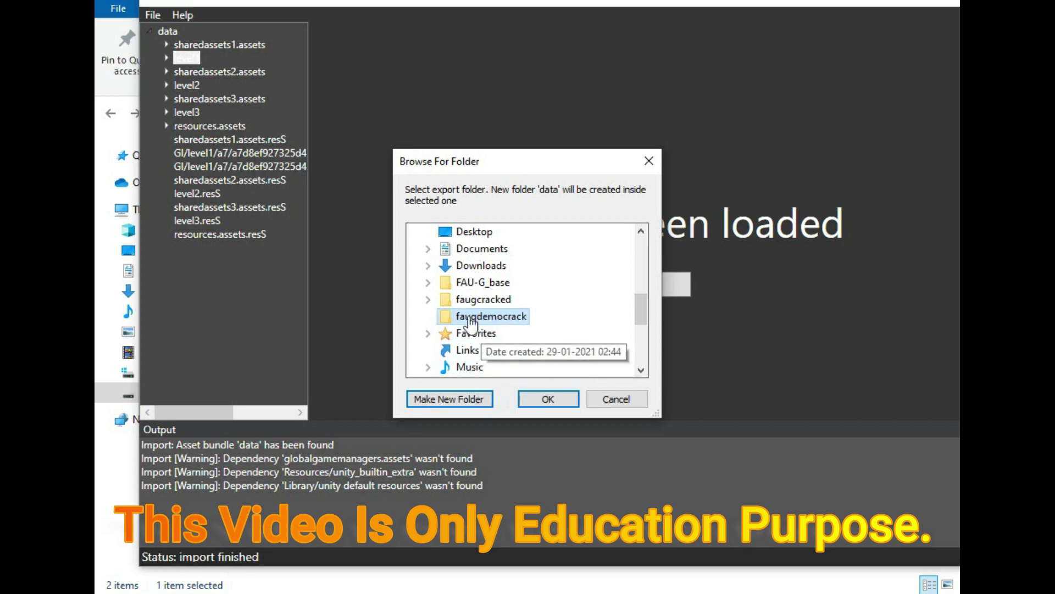
Choose faugdemocrack as the export destination and confirm to start exporting
scroll(471, 325, "down", 2)
scroll(497, 345, "up", 1)
scroll(470, 332, "up", 1)
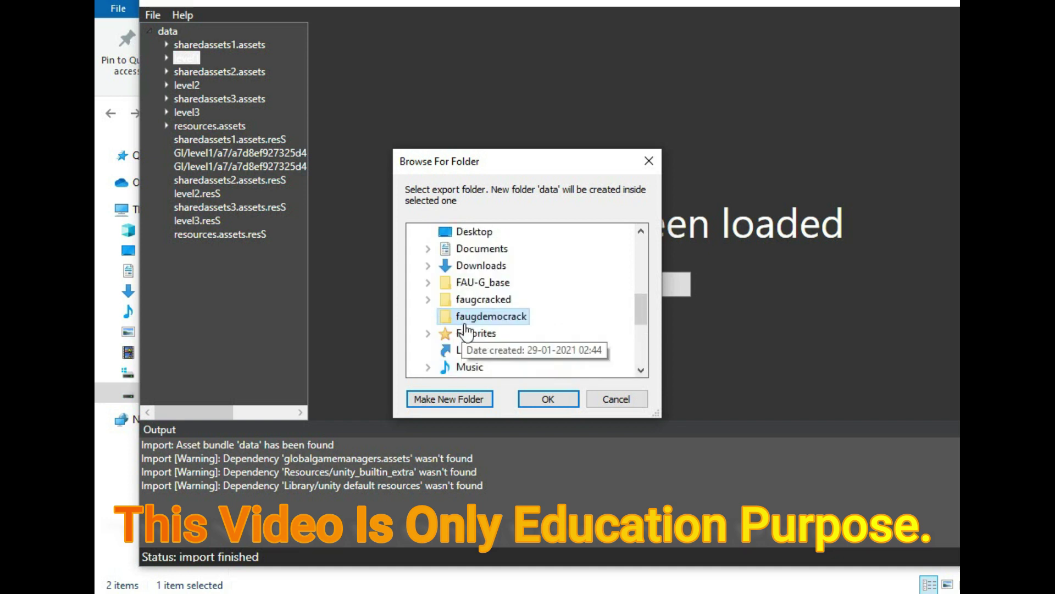
scroll(486, 301, "up", 1)
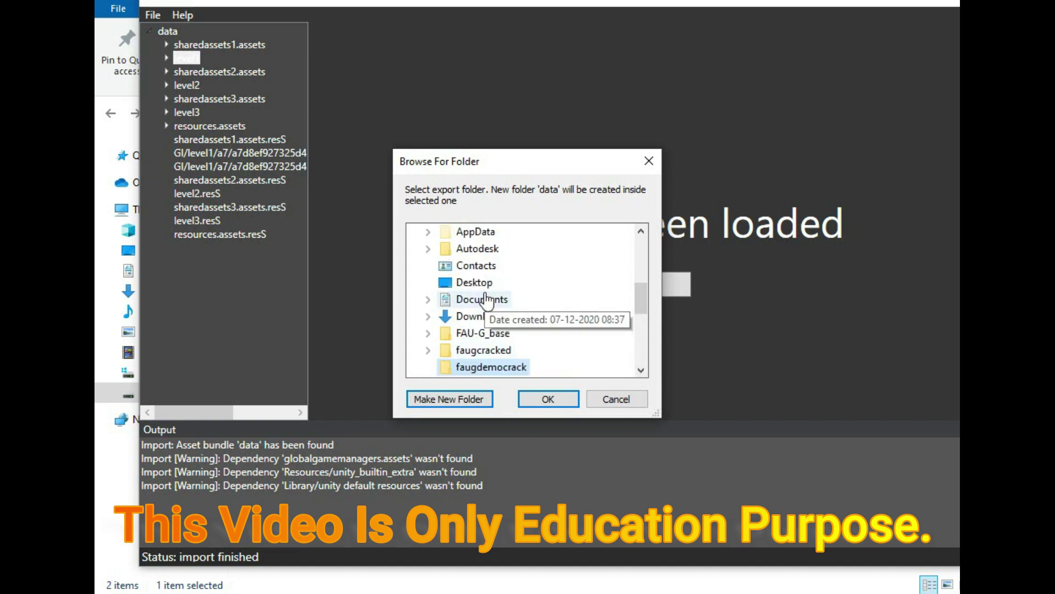
scroll(485, 301, "up", 3)
scroll(485, 301, "down", 1)
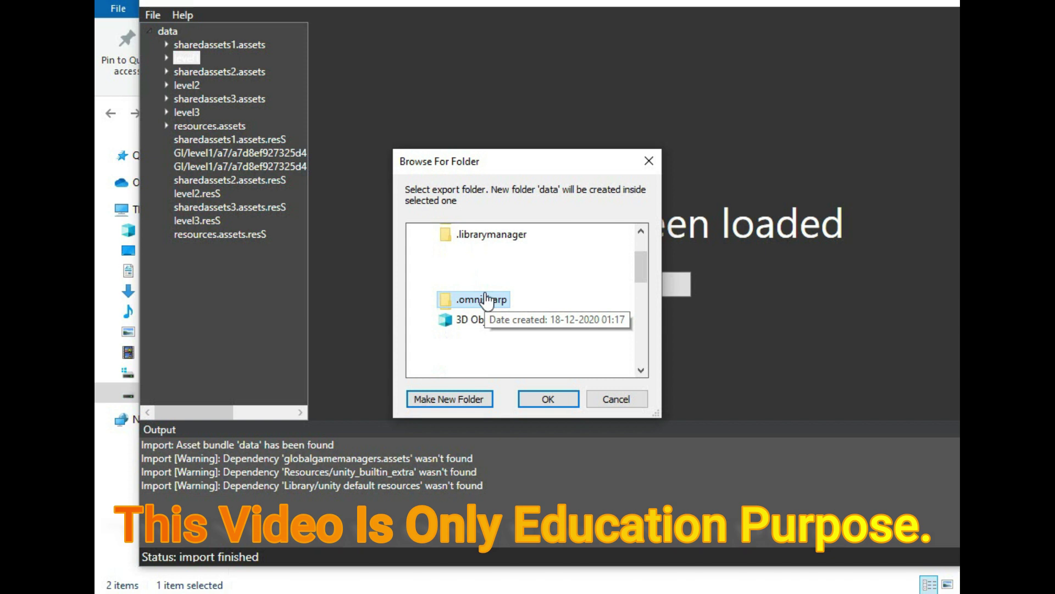
scroll(518, 289, "down", 1)
scroll(483, 337, "down", 1)
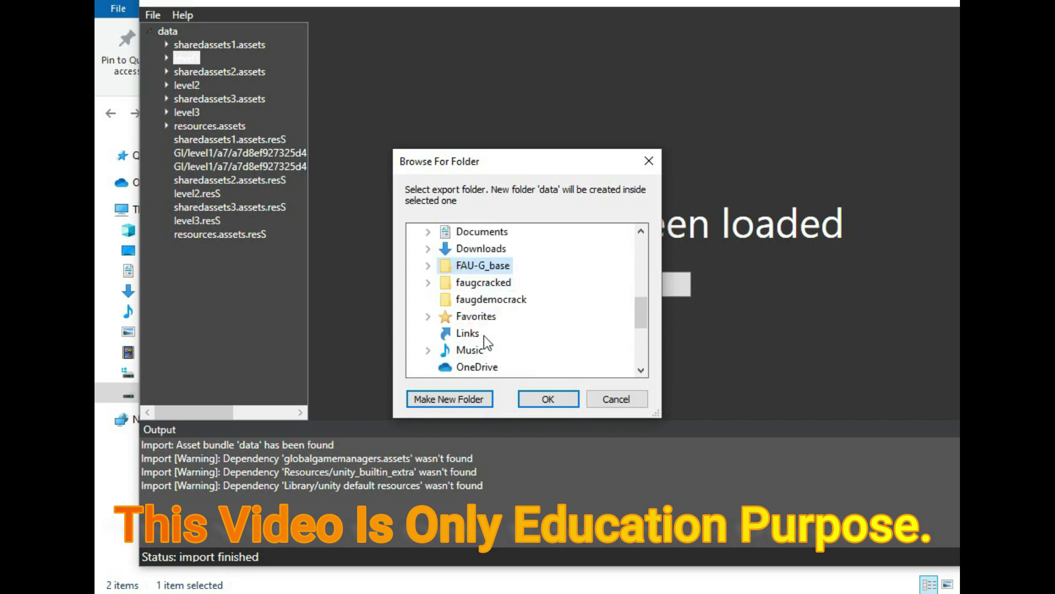
left_click(488, 306)
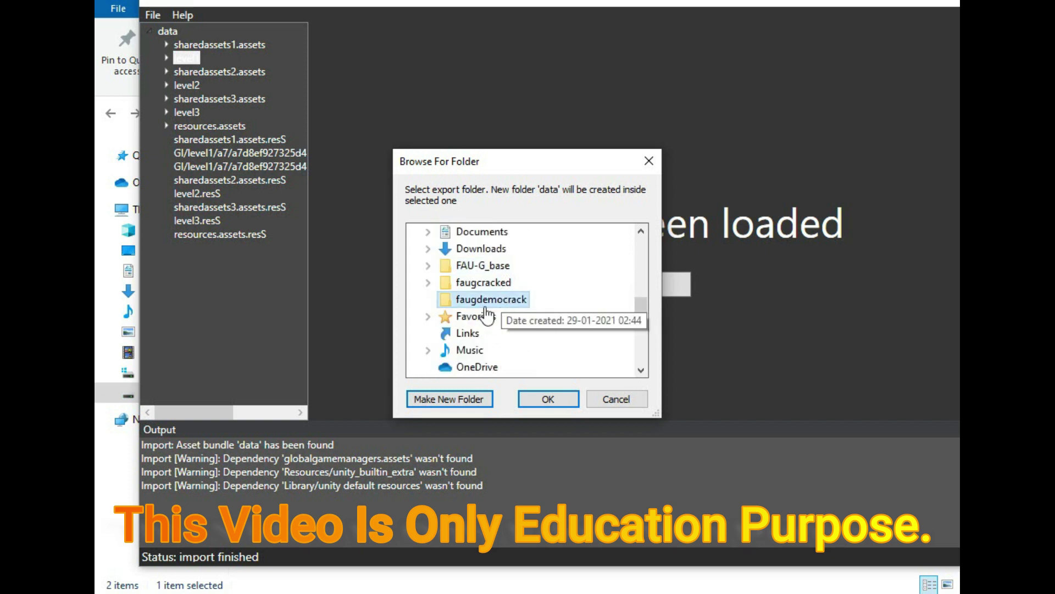
left_click(549, 399)
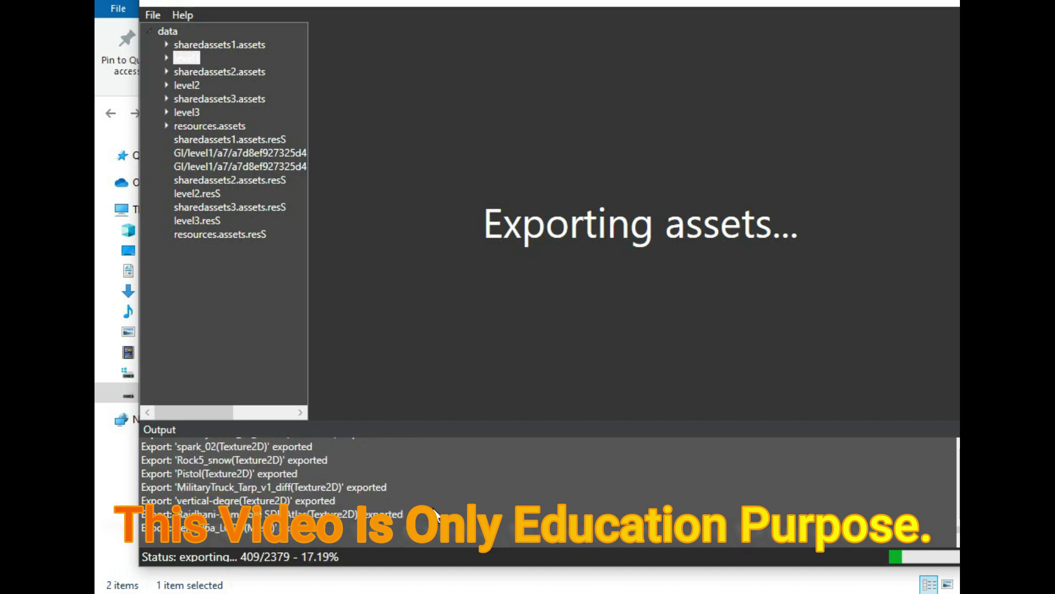
Maximize uTinyRipper, let all 2379 assets finish exporting, and open the output folder
left_click_drag(915, 7, 890, 14)
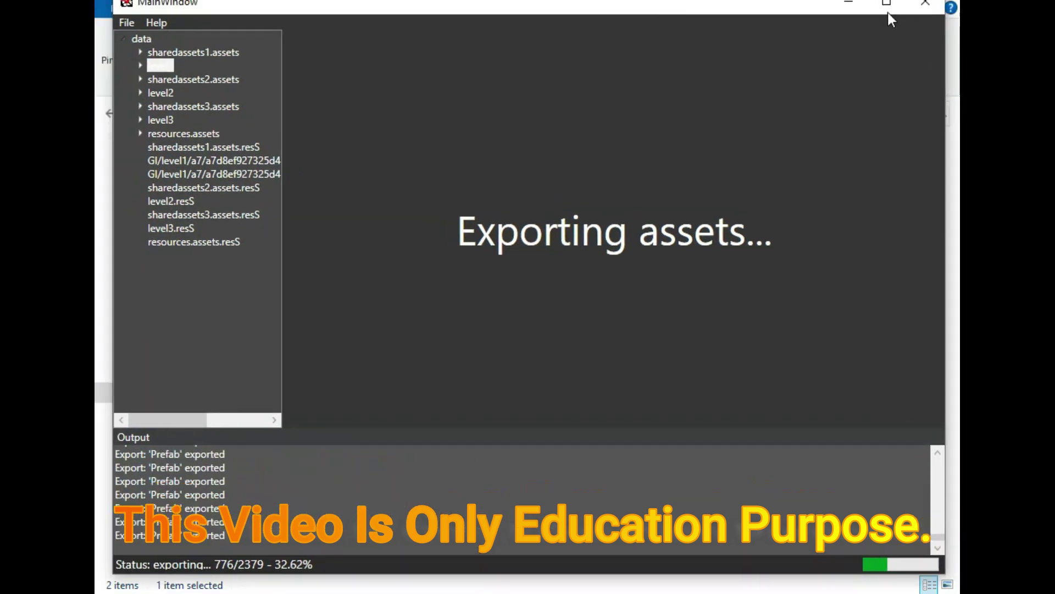
left_click(886, 2)
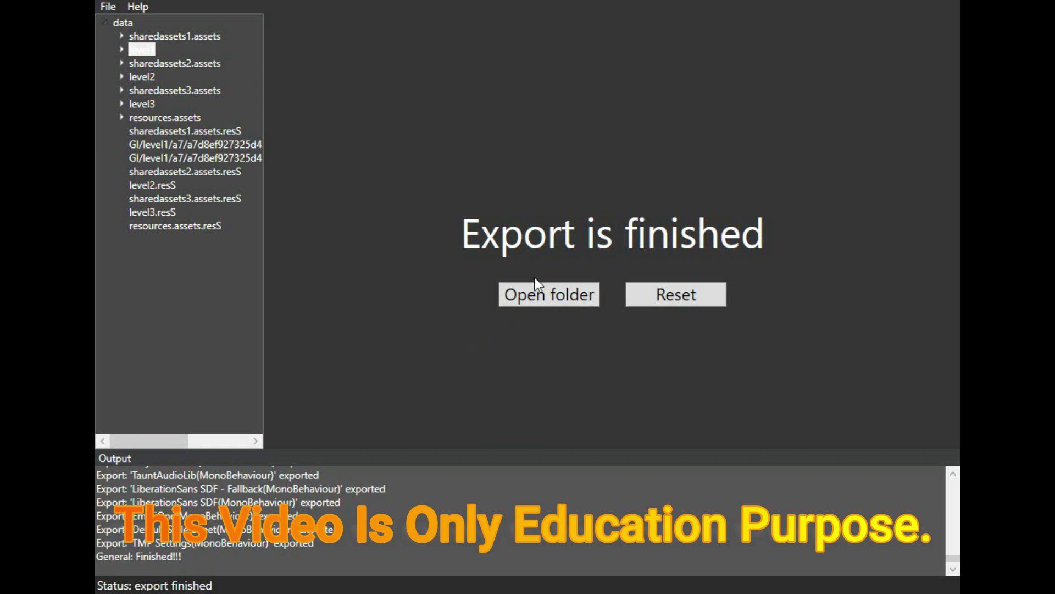
left_click(550, 294)
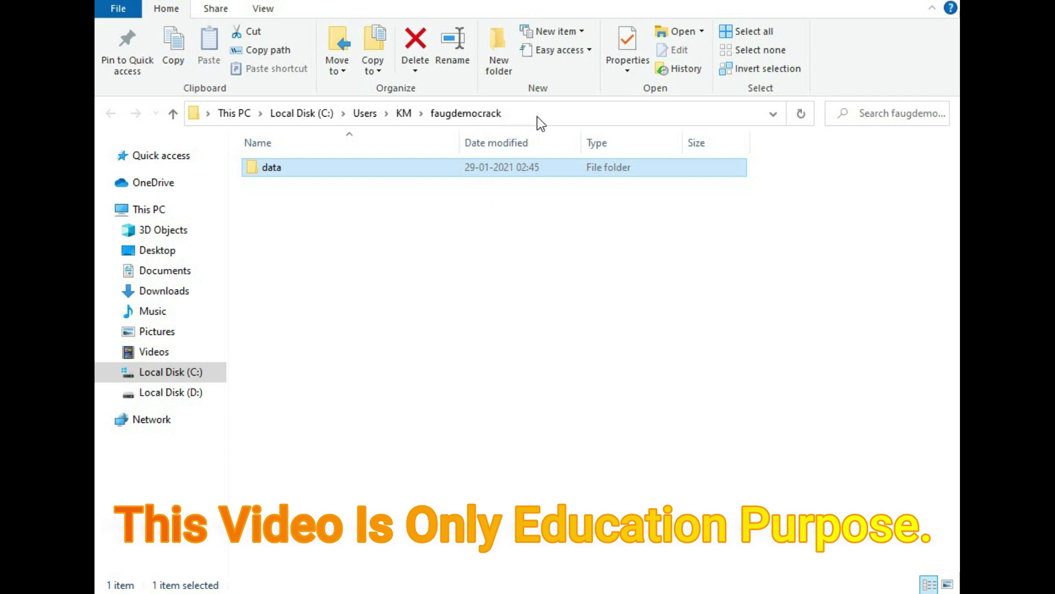
Open the exported data > Assets > AudioClip folder
double_click(462, 163)
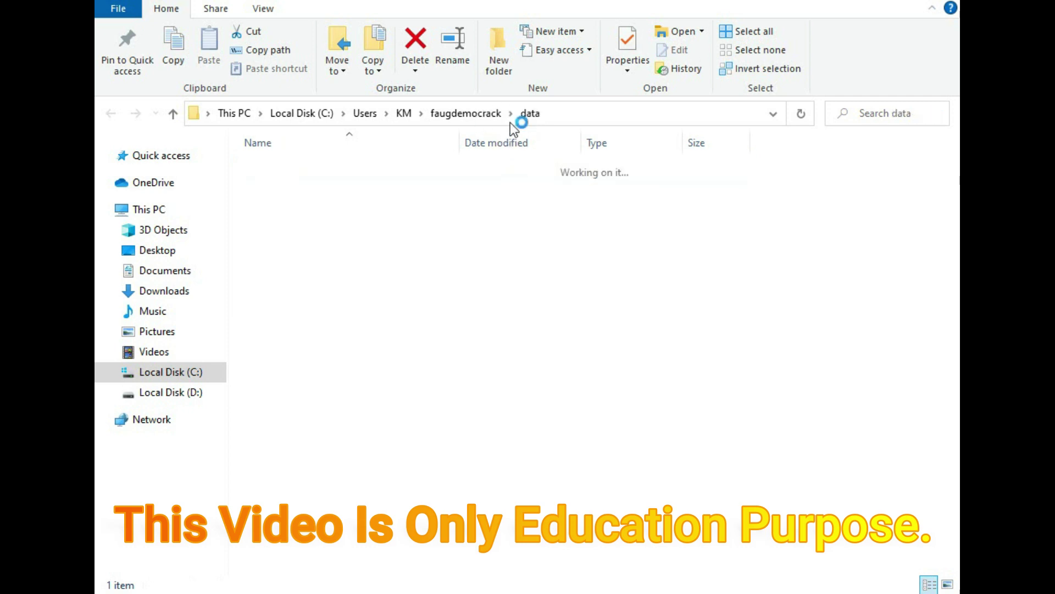
double_click(420, 171)
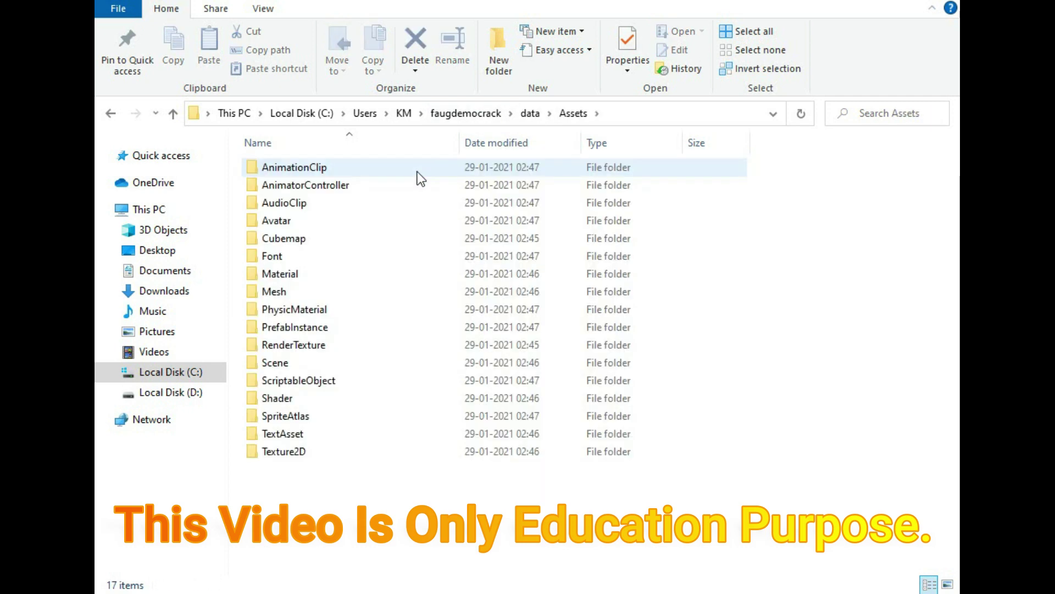
left_click_drag(279, 460, 286, 151)
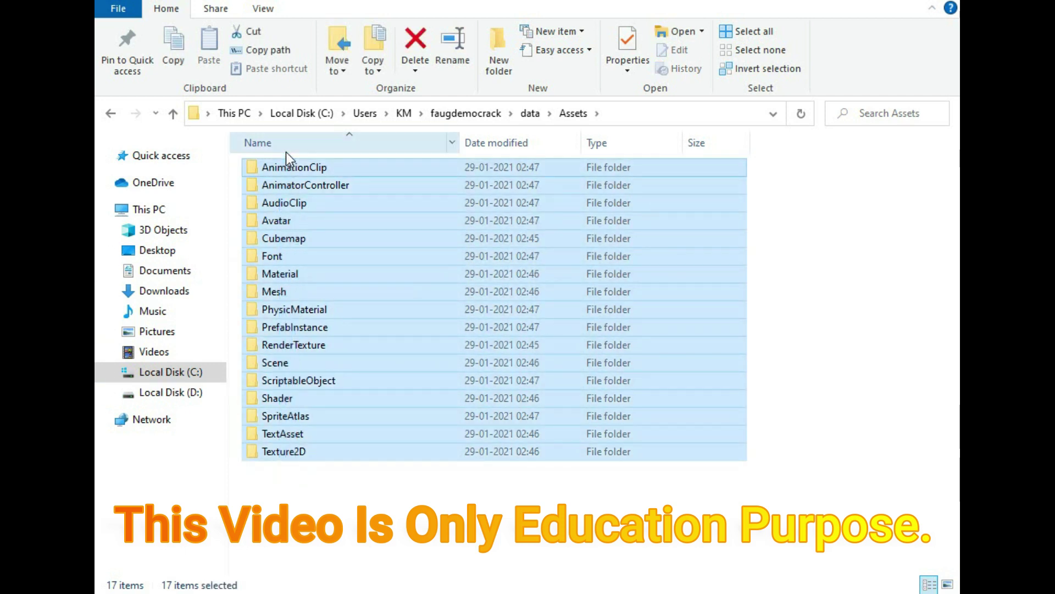
left_click(306, 497)
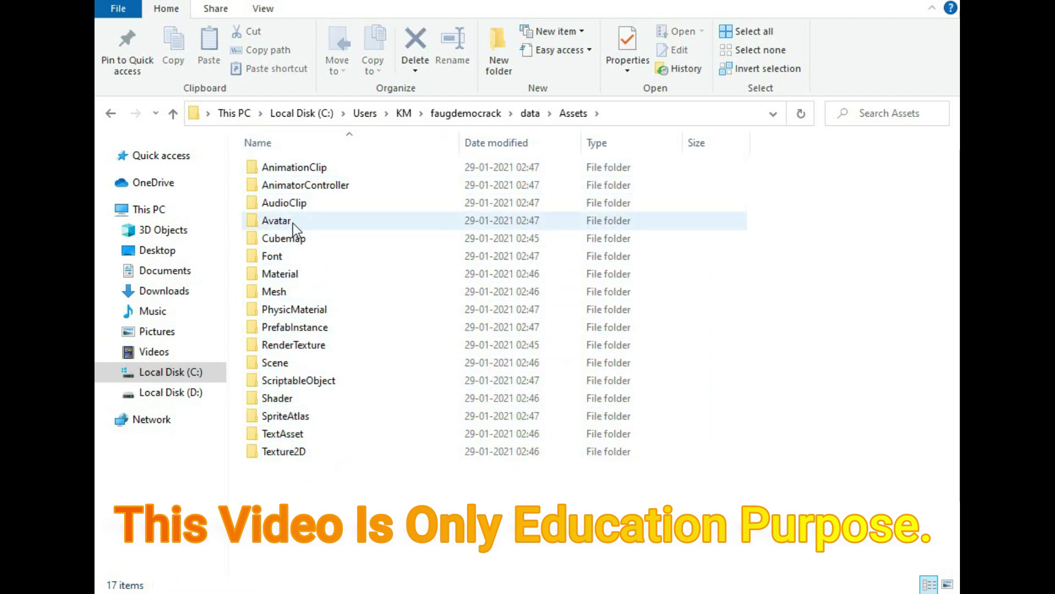
double_click(307, 205)
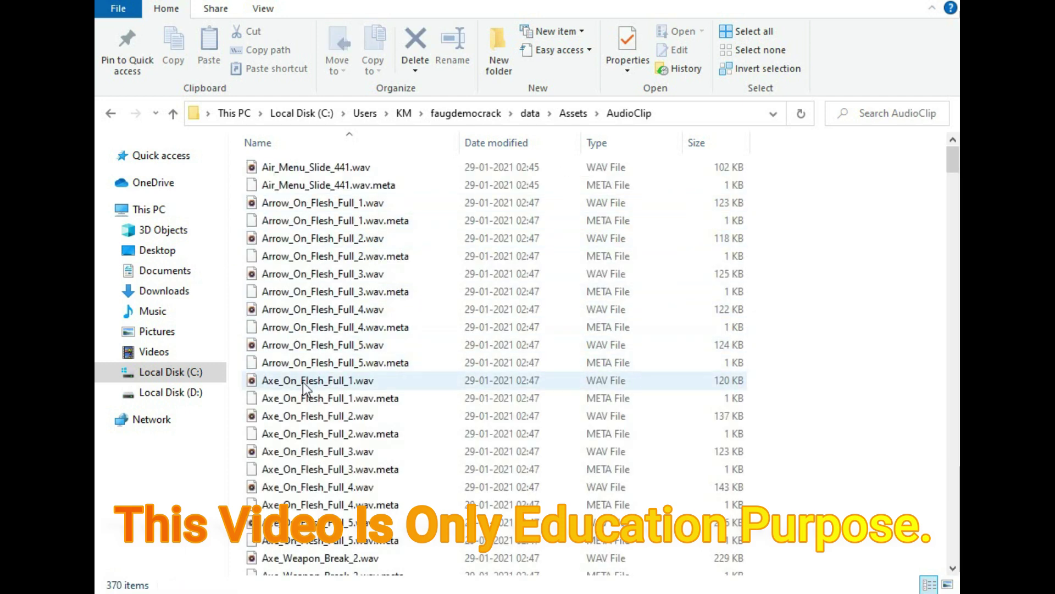
Play the Camp 2-03 (2).wav sound clip
scroll(306, 417, "down", 5)
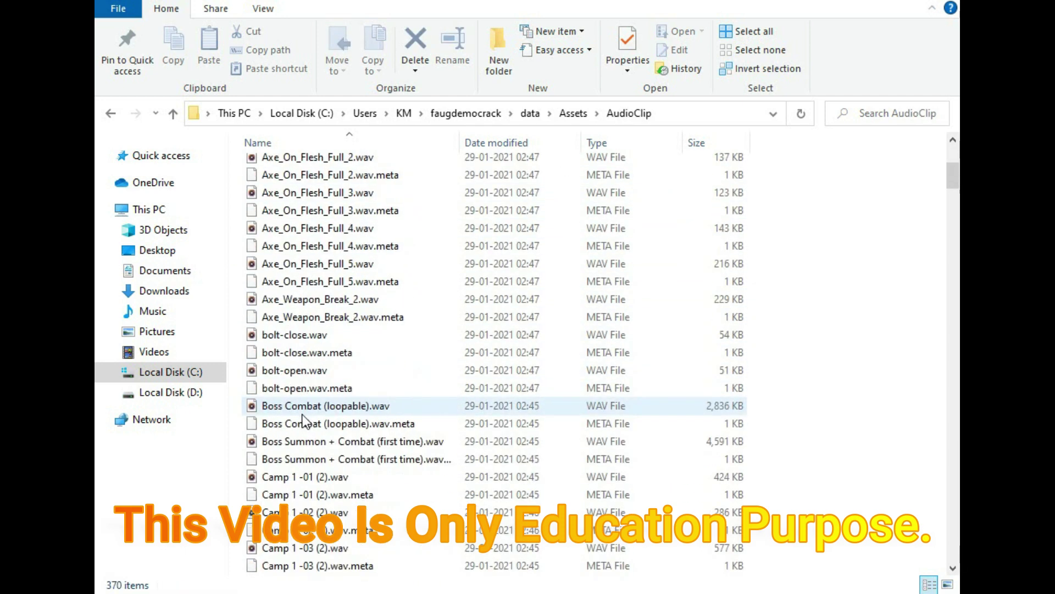
scroll(306, 417, "down", 1)
scroll(306, 418, "down", 1)
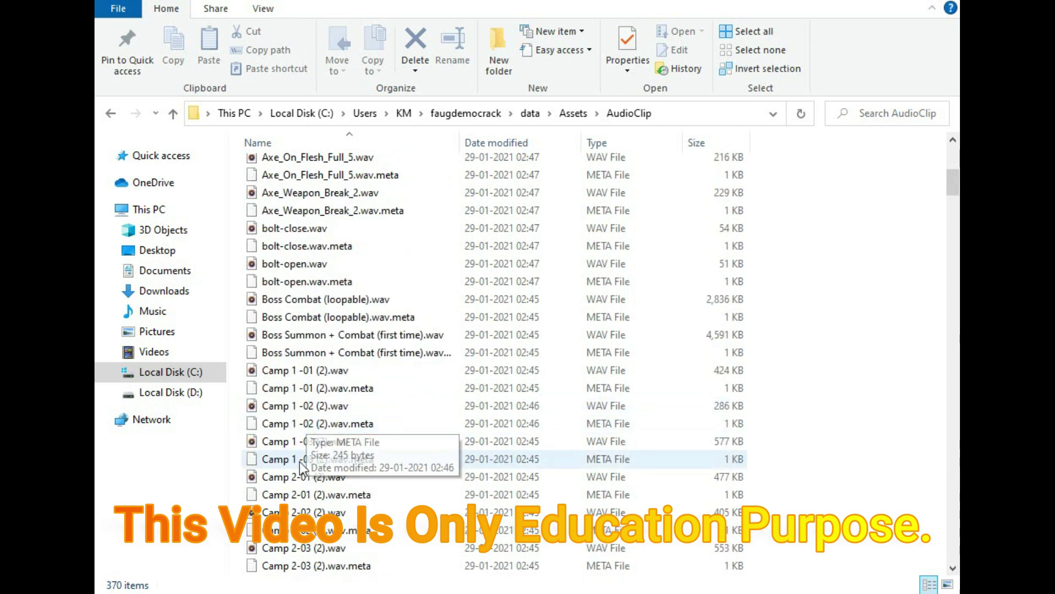
scroll(293, 490, "down", 1)
left_click(288, 494)
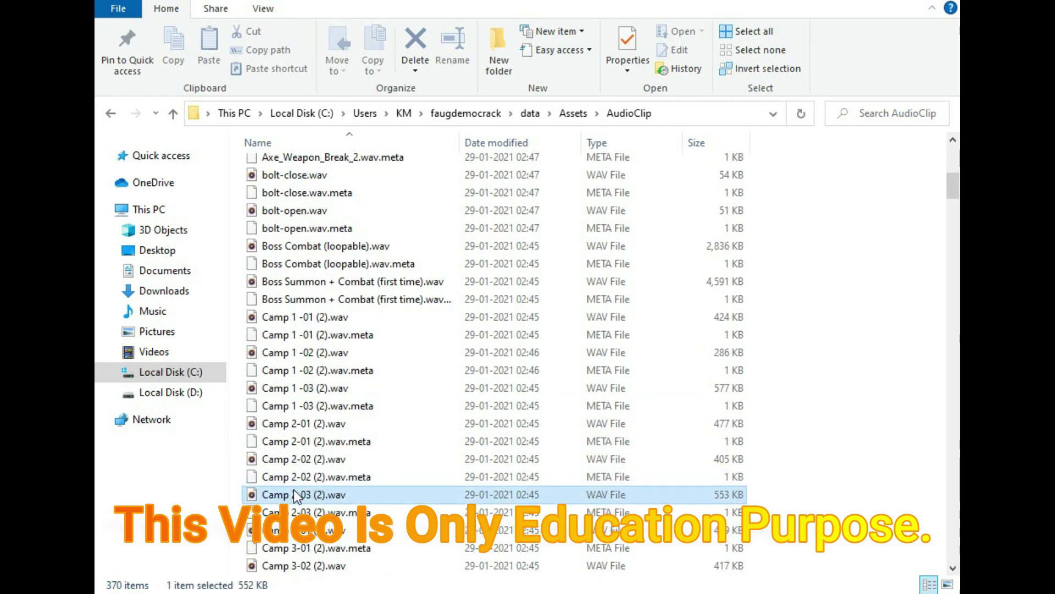
double_click(296, 495)
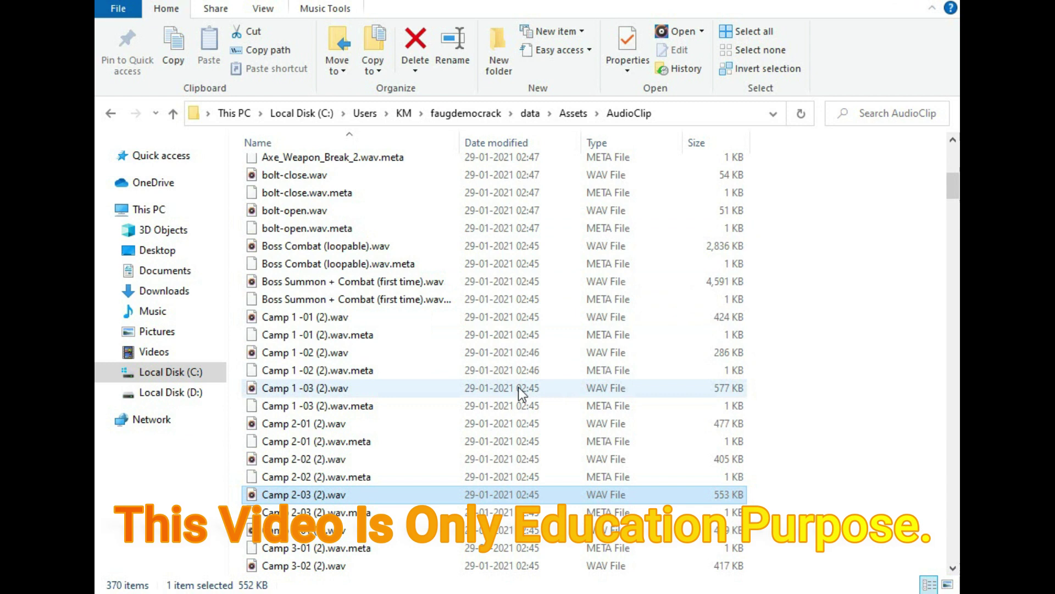
scroll(521, 391, "down", 5)
Play Camp 4-03 (2).wav in Groove Music, close the player, and leave AudioClip
double_click(317, 402)
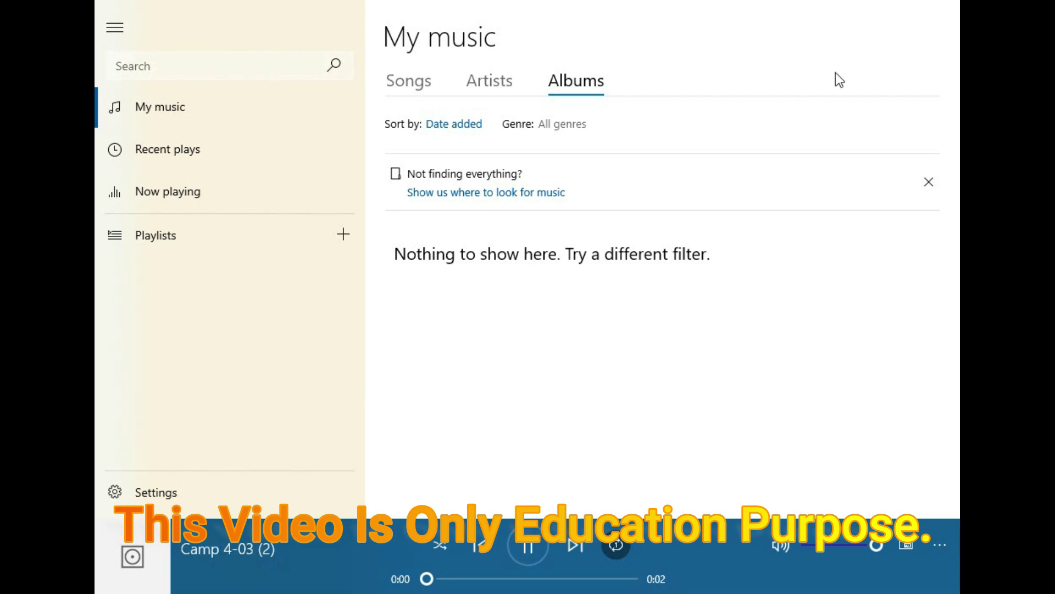
key("alt+F4")
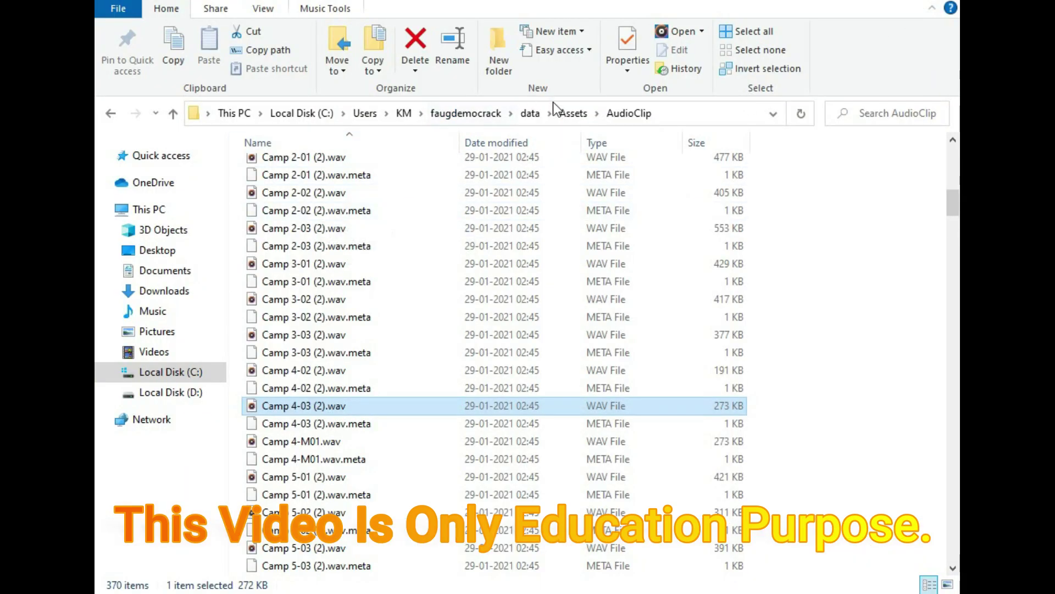
left_click(530, 113)
Go up to faugdemocrack, open the data folder, and select its full path
left_click(488, 112)
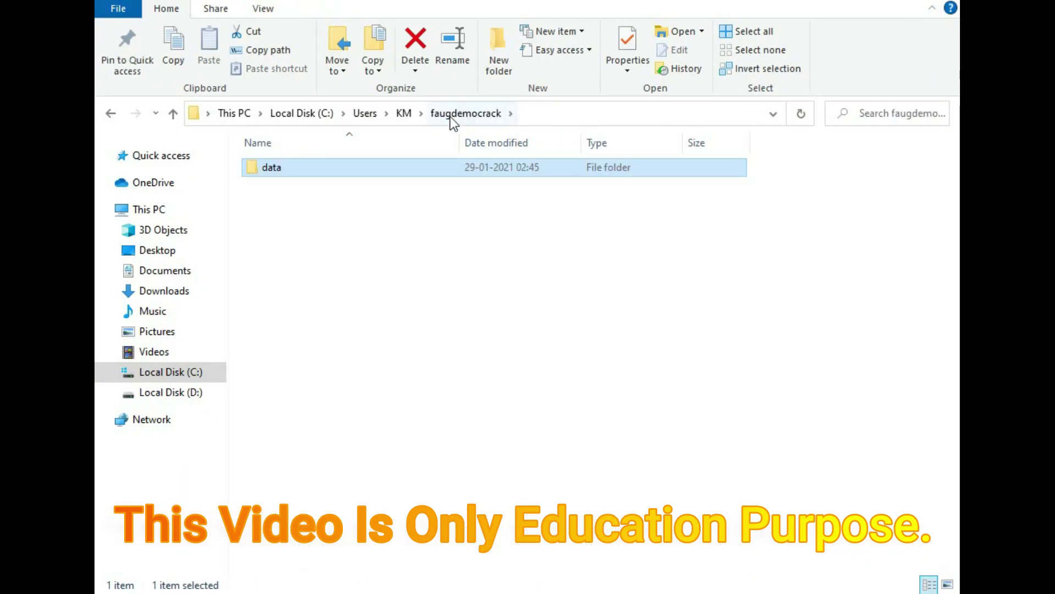
double_click(462, 167)
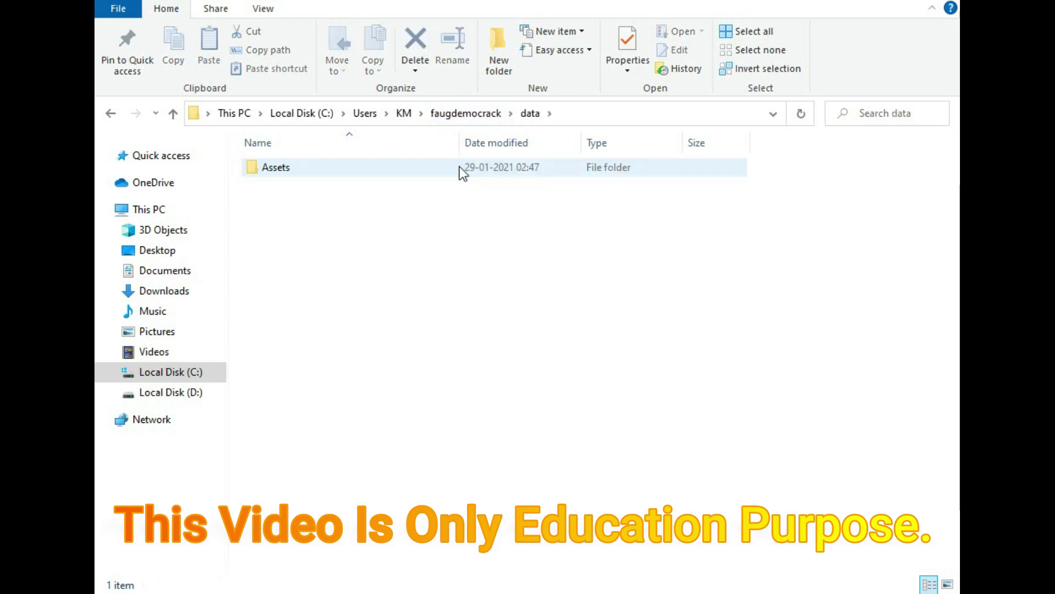
left_click(597, 112)
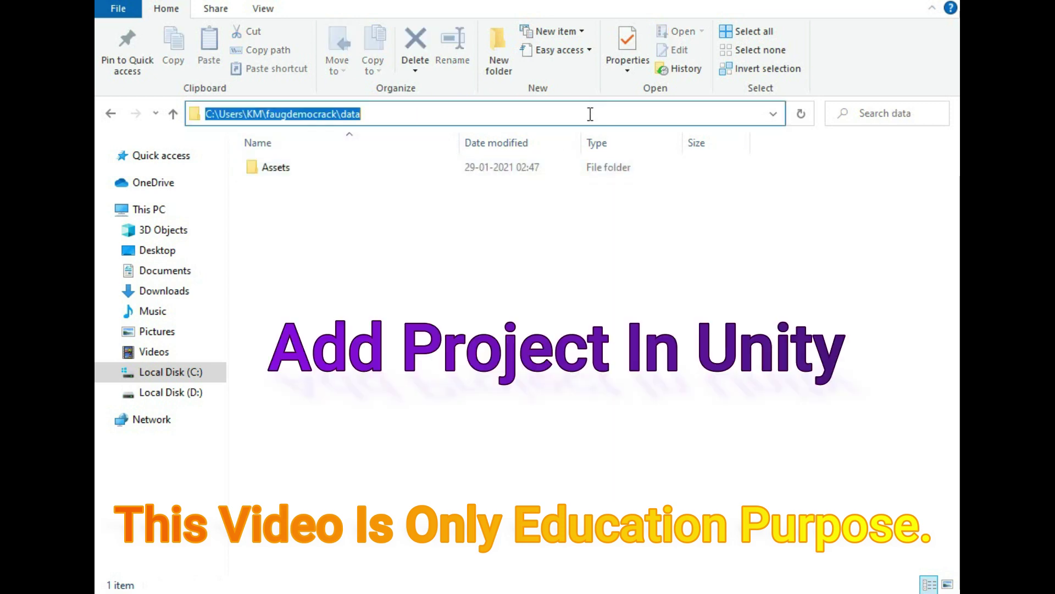
Switch to the Unity editor from the taskbar
left_click(462, 269)
mouse_move(569, 593)
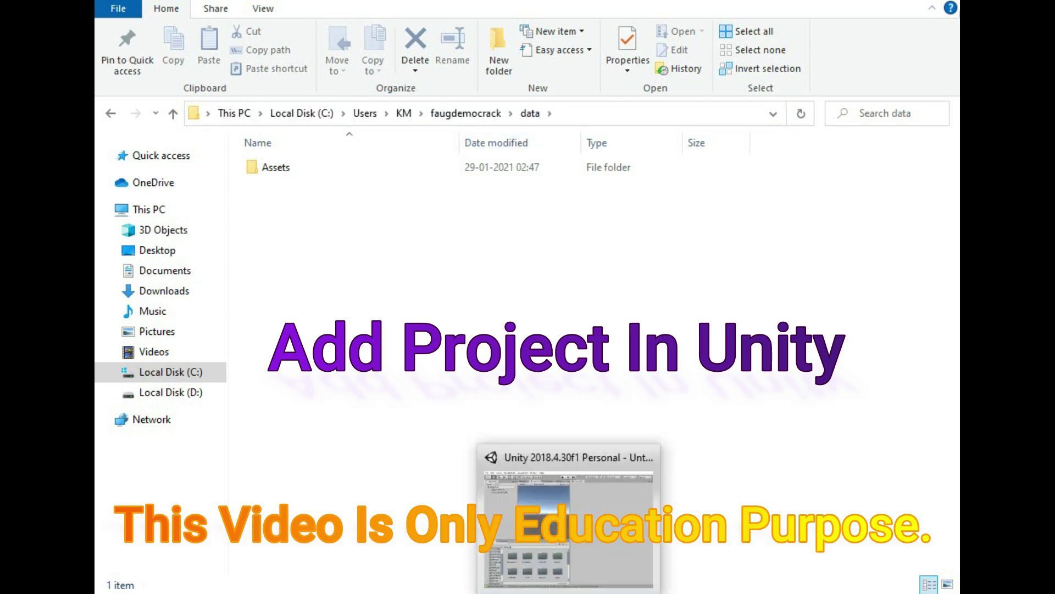
left_click(569, 516)
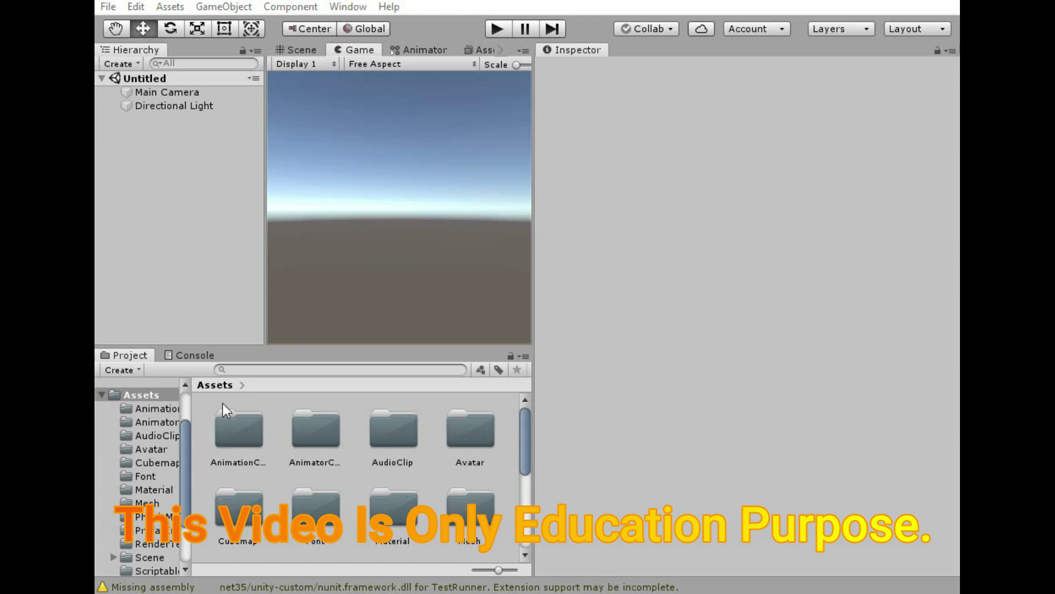
Browse the Project panel, inspecting the Store sprite atlas in the SpriteAtlas folder
left_click(102, 395)
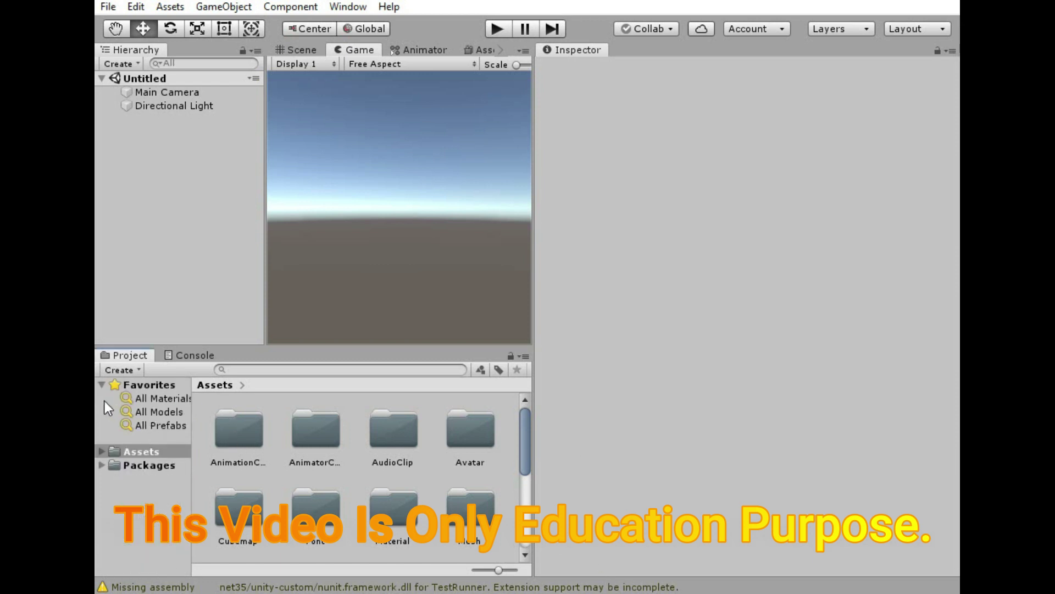
scroll(258, 448, "down", 3)
scroll(291, 467, "down", 1)
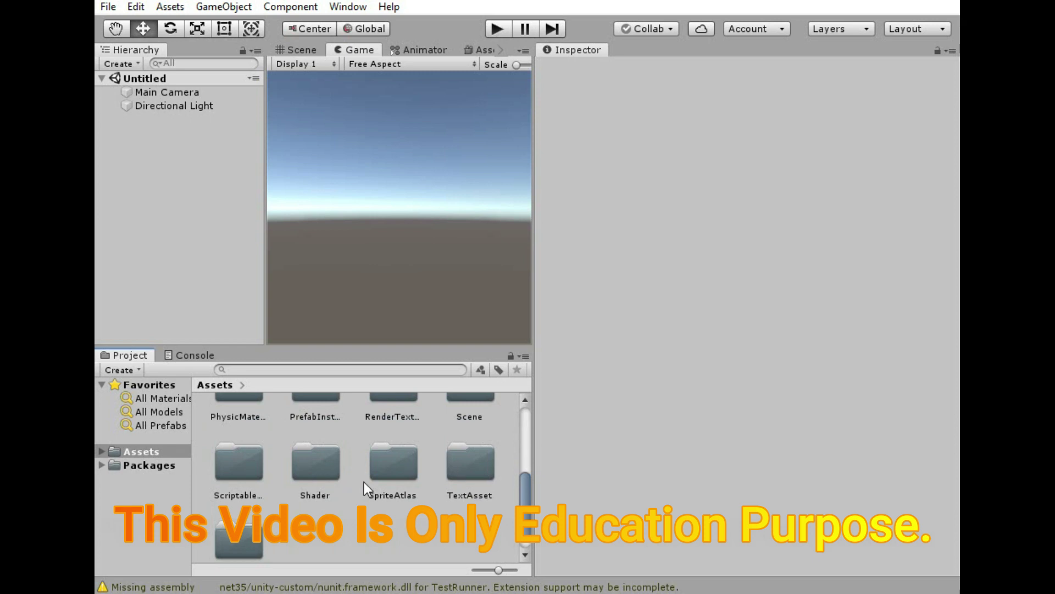
left_click(474, 406)
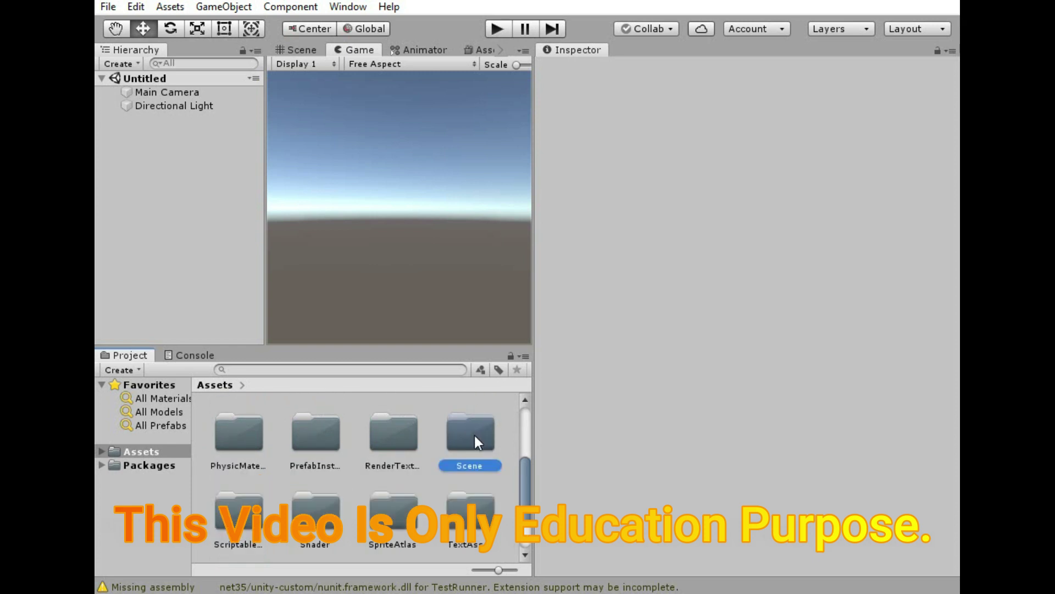
double_click(394, 511)
left_click(307, 522)
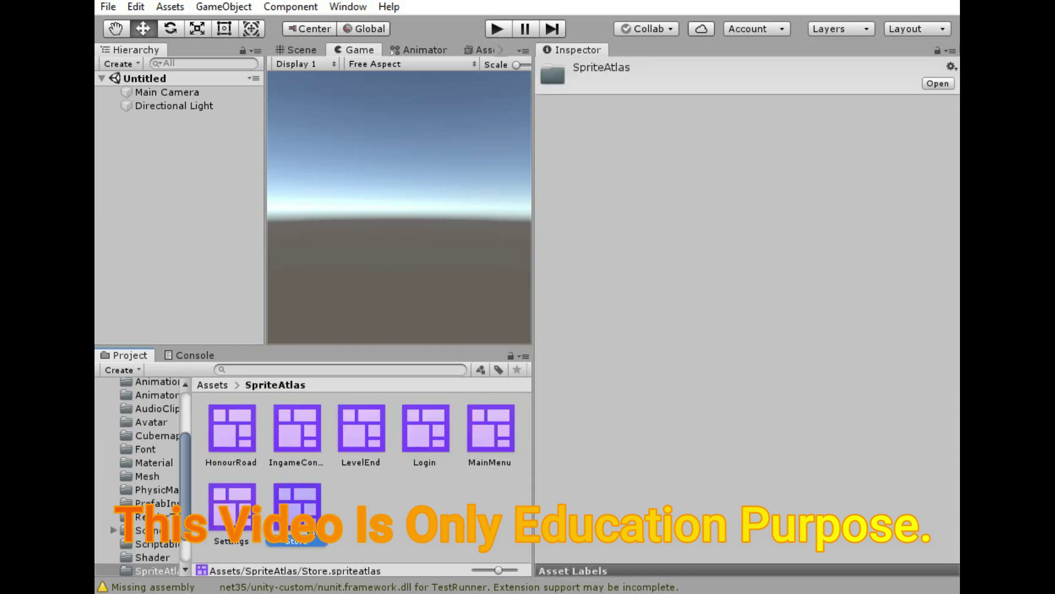
Clear the missing-assembly Console warnings, then open the Scene folder from the Assets root
left_click(215, 357)
left_click(207, 388)
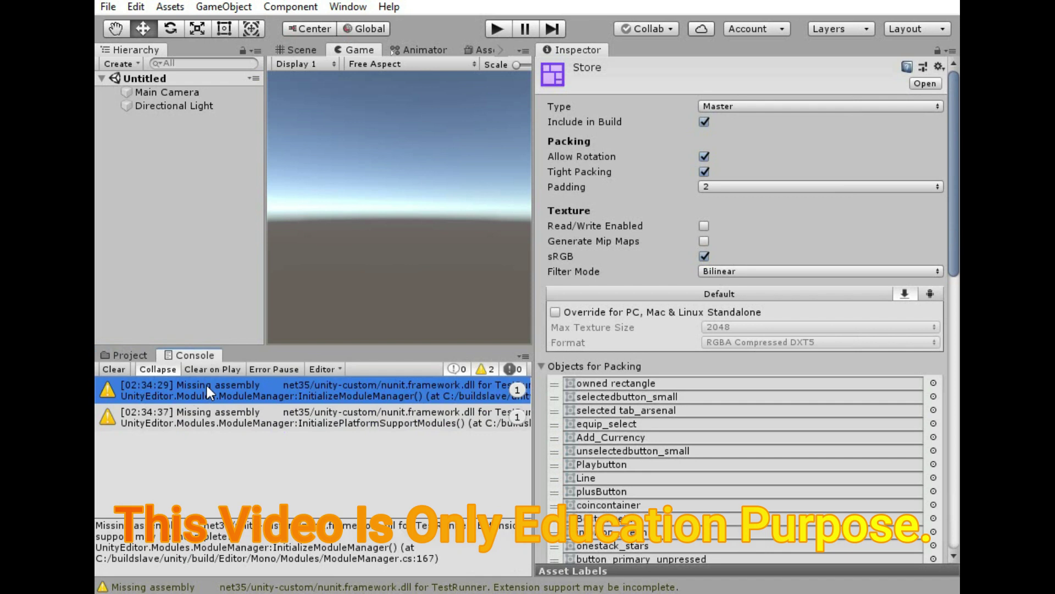
left_click(107, 369)
left_click(129, 354)
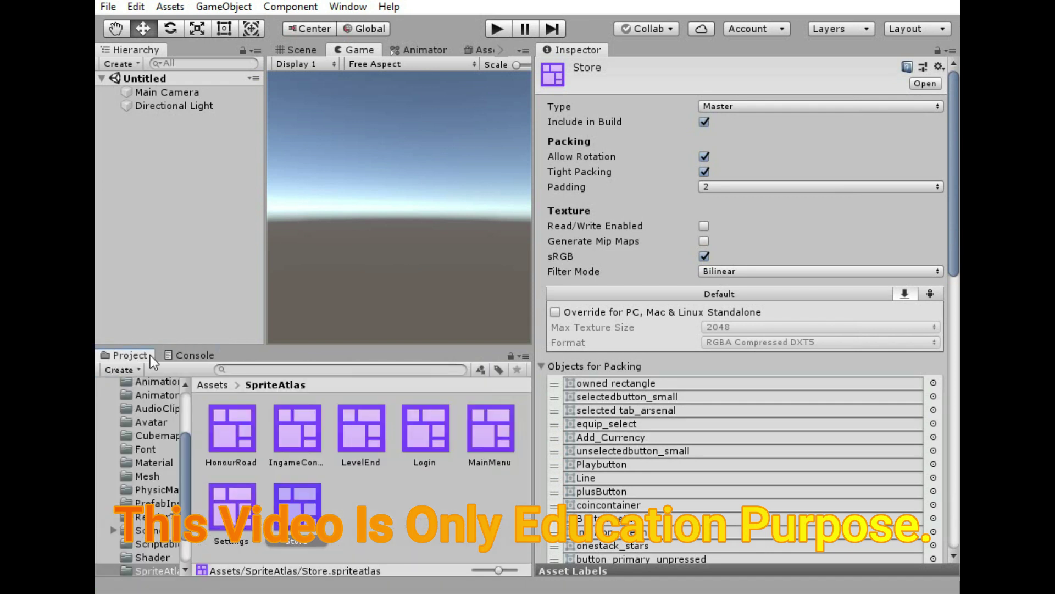
left_click(212, 386)
scroll(462, 515, "down", 2)
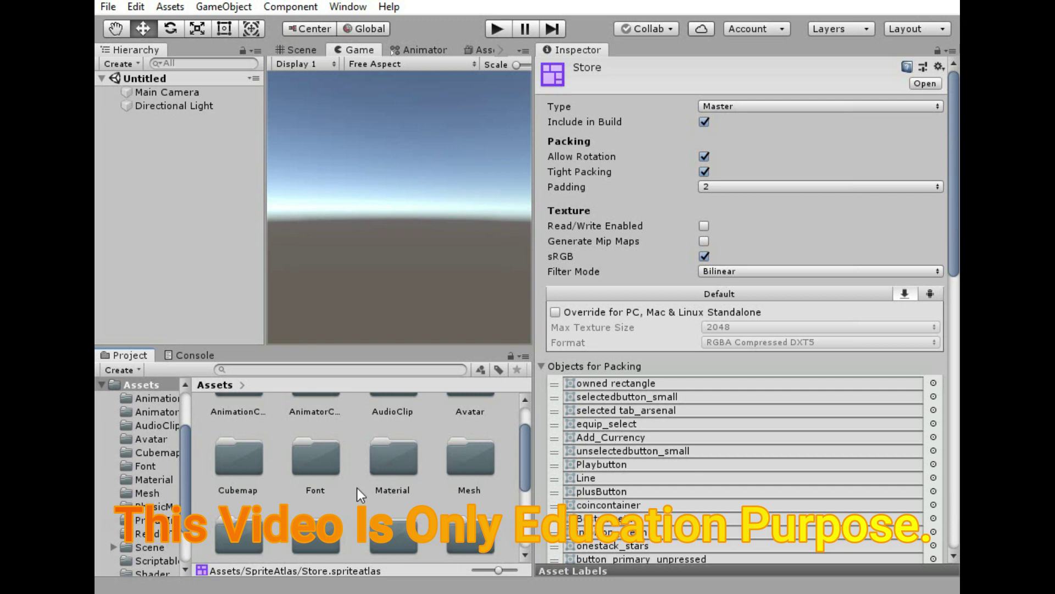
scroll(341, 497, "down", 2)
double_click(446, 480)
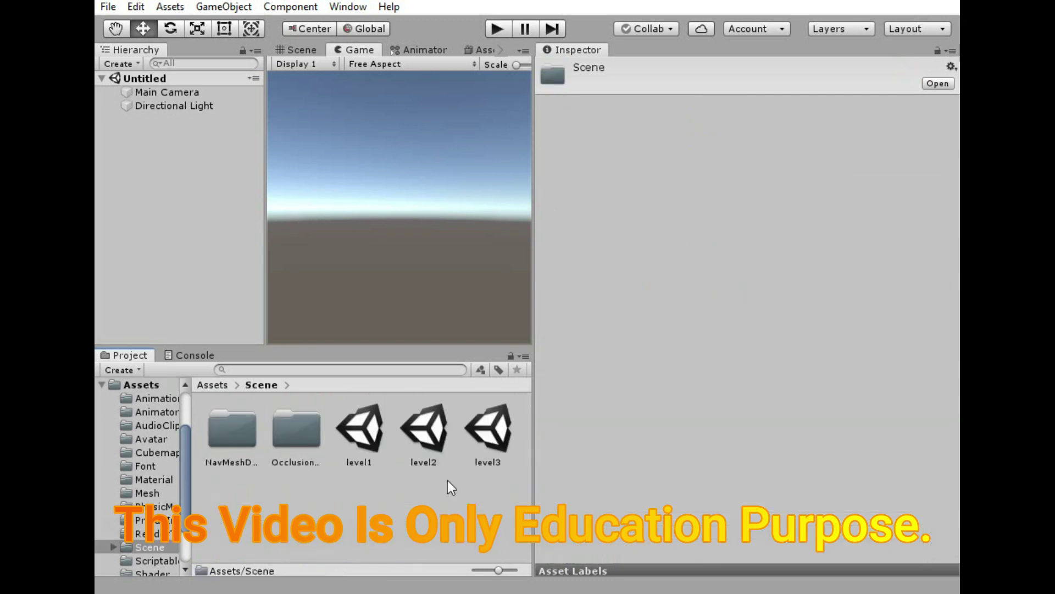
Select the level2 scene's ENVIRONMENT group and orbit the Scene view over the snowy terrain
left_click(406, 425)
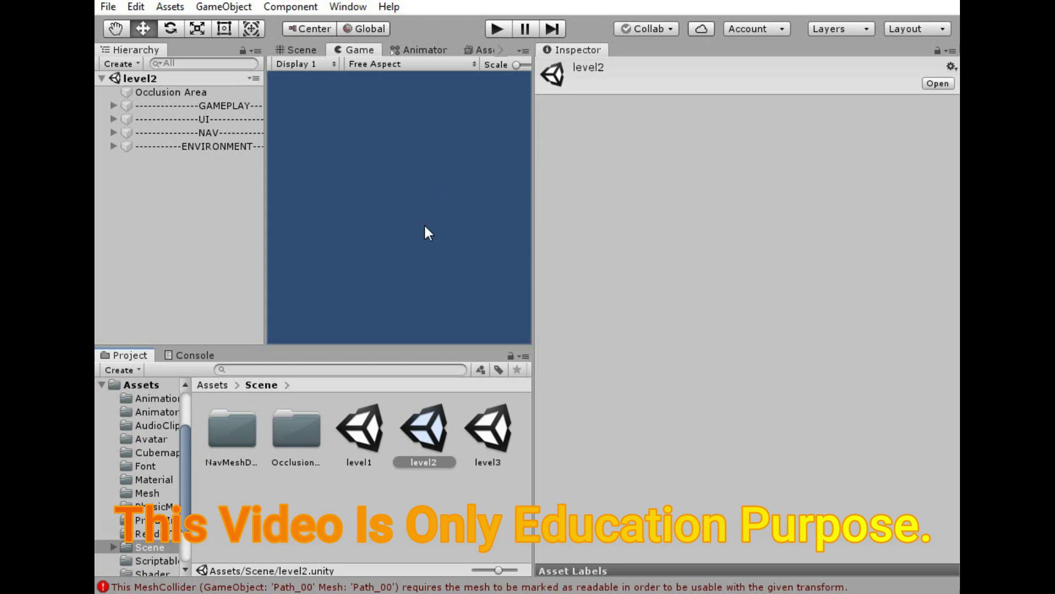
left_click(206, 148)
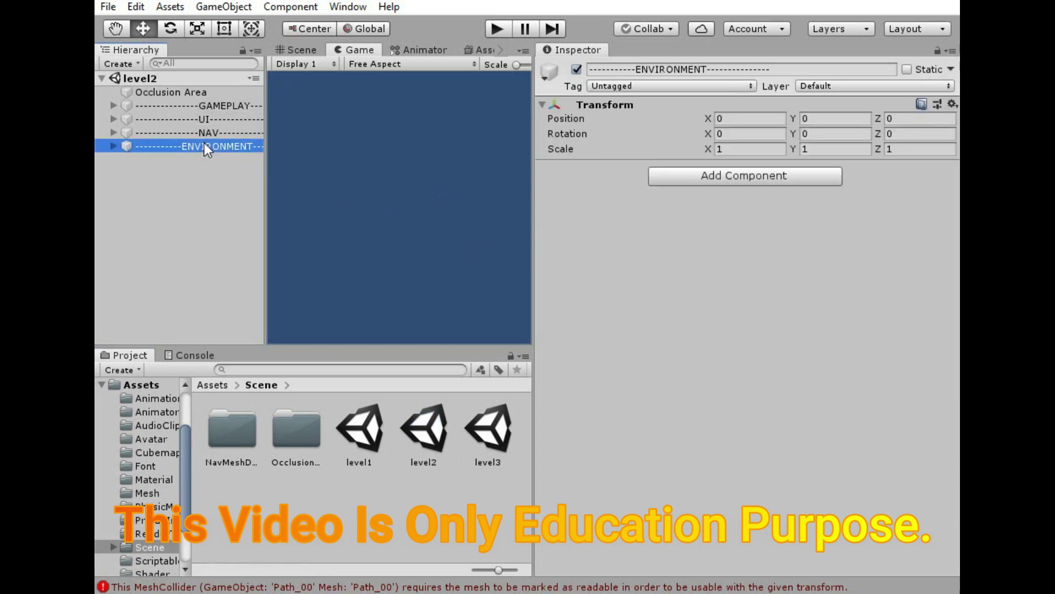
left_click(291, 51)
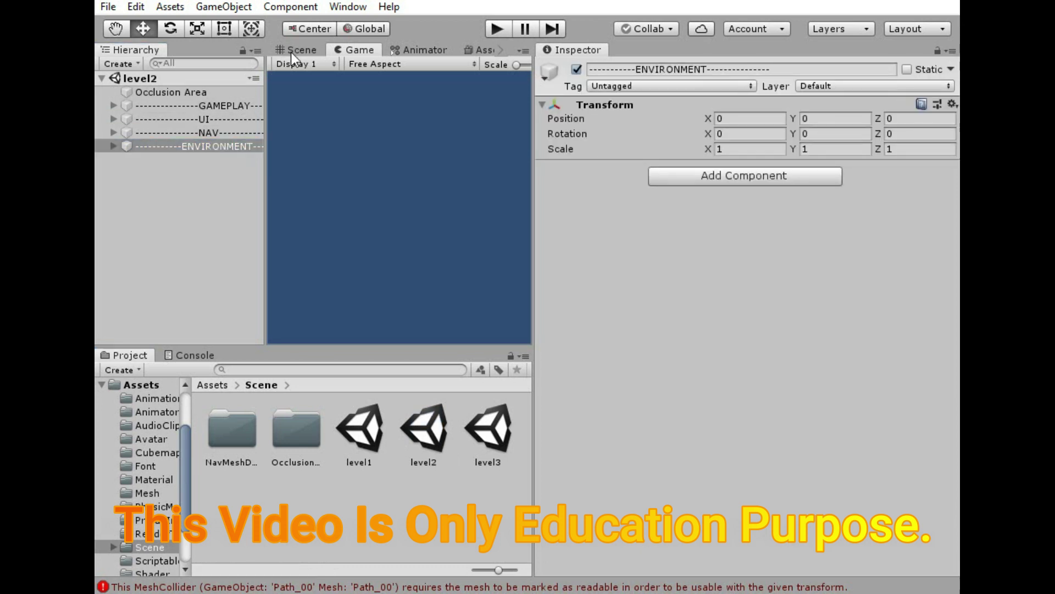
left_click(304, 48)
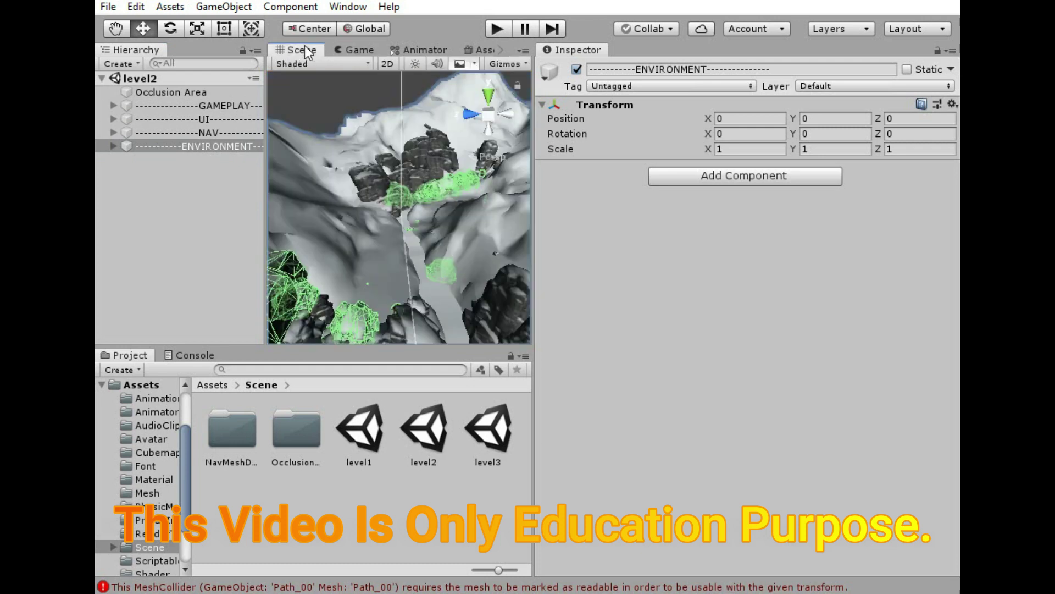
scroll(389, 224, "up", 2)
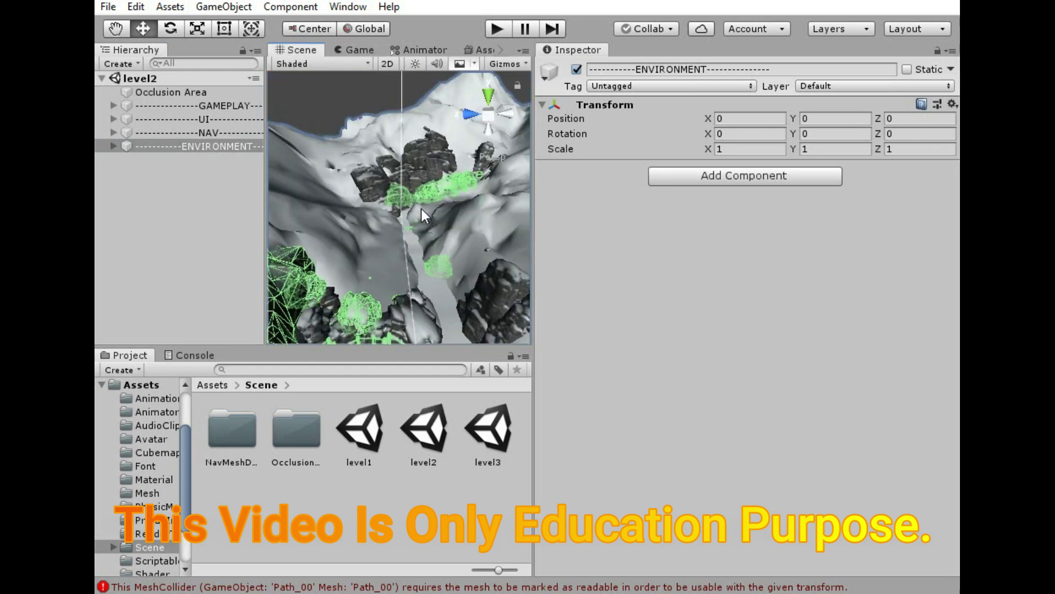
mouse_move(418, 253)
right_mouse_down()
mouse_move(436, 229)
mouse_move(656, 156)
mouse_move(287, 201)
right_mouse_up()
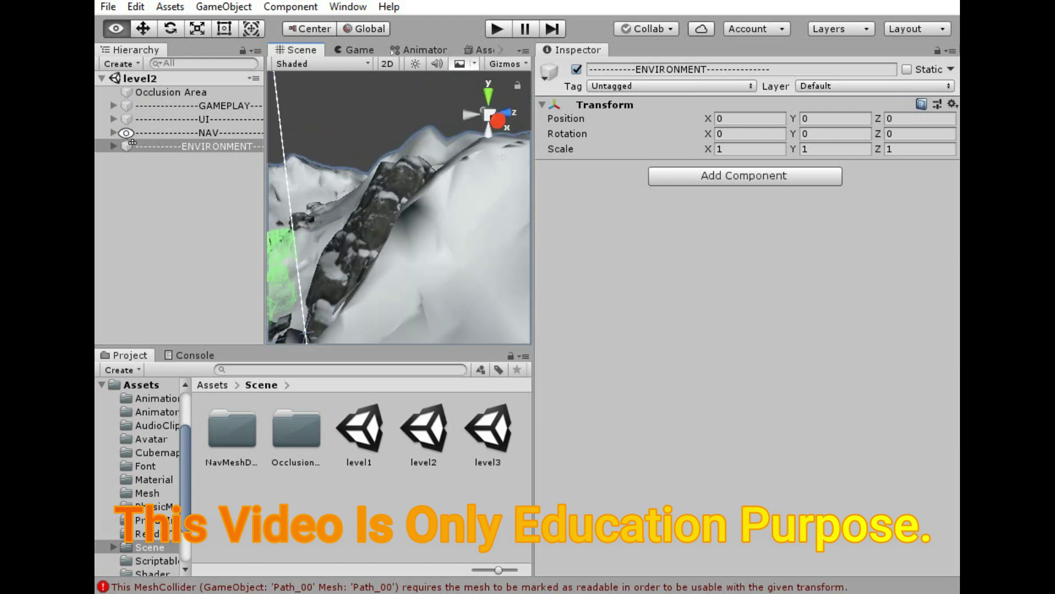
right_click_drag(120, 147, 115, 147)
Expand ENVIRONMENT, then select and frame Rocks_Bridge_02 to show its transform values
left_click(114, 147)
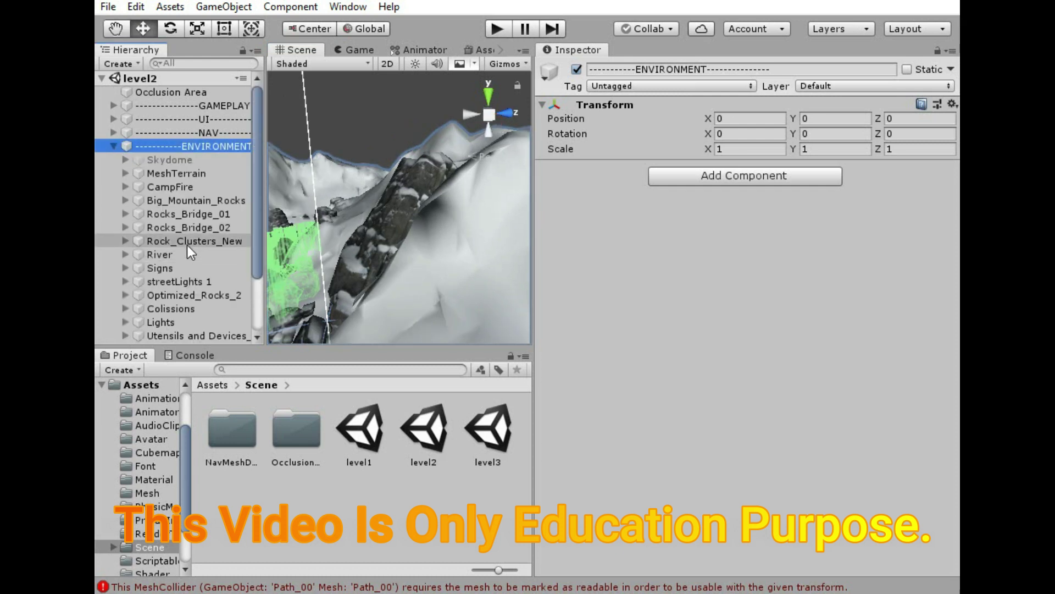
left_click(190, 227)
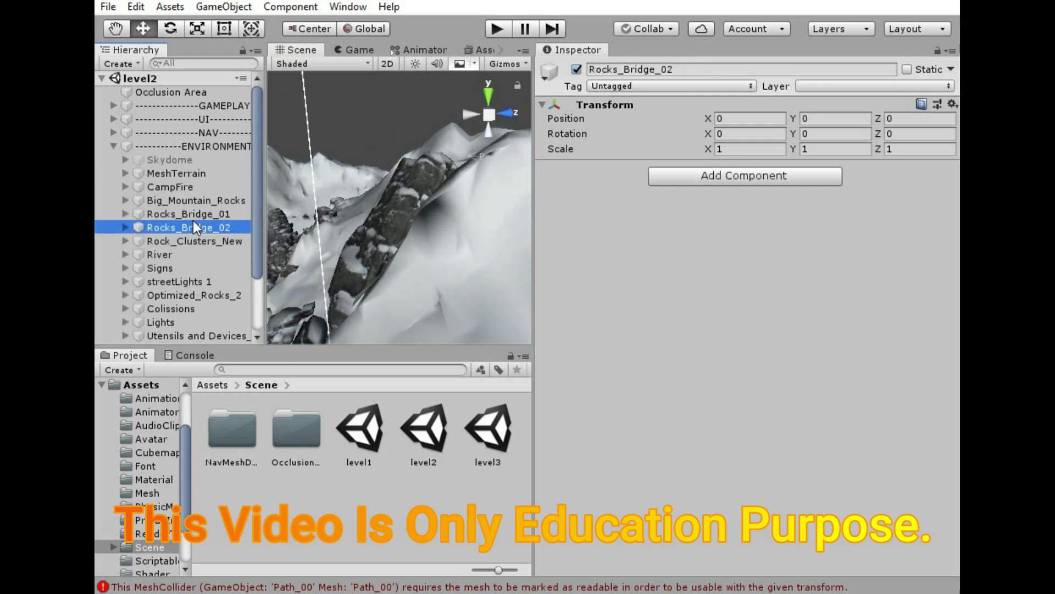
double_click(224, 229)
Move CampFire2's Point Light above the campfire to a Y position of 0.622
mouse_move(366, 235)
right_mouse_down()
mouse_move(566, 273)
mouse_move(488, 203)
mouse_move(400, 241)
mouse_move(348, 211)
mouse_move(423, 160)
mouse_move(419, 217)
mouse_move(737, 259)
mouse_move(920, 193)
right_mouse_up()
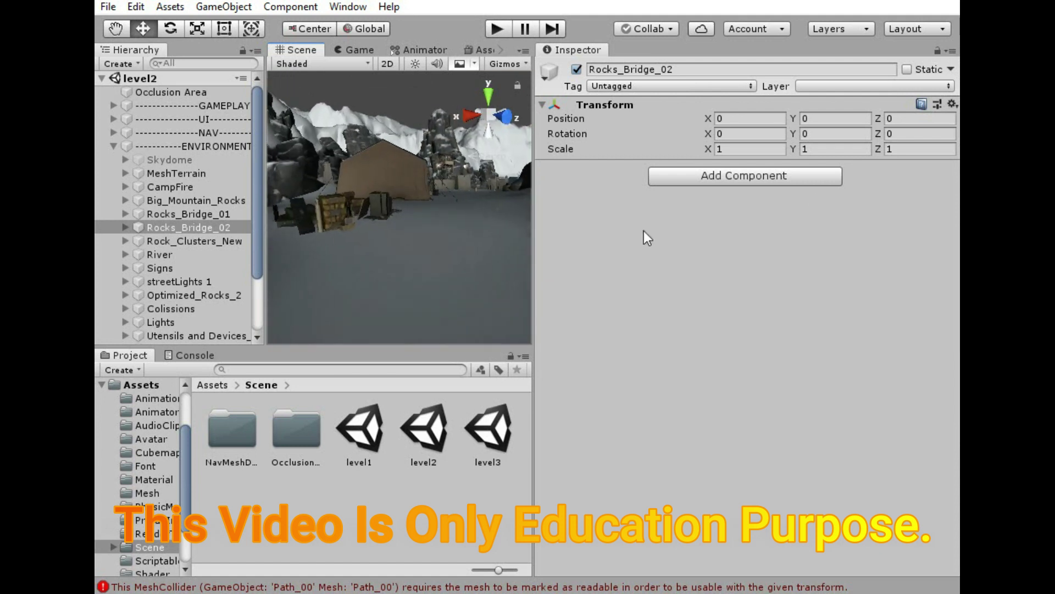
right_click_drag(425, 244, 543, 206)
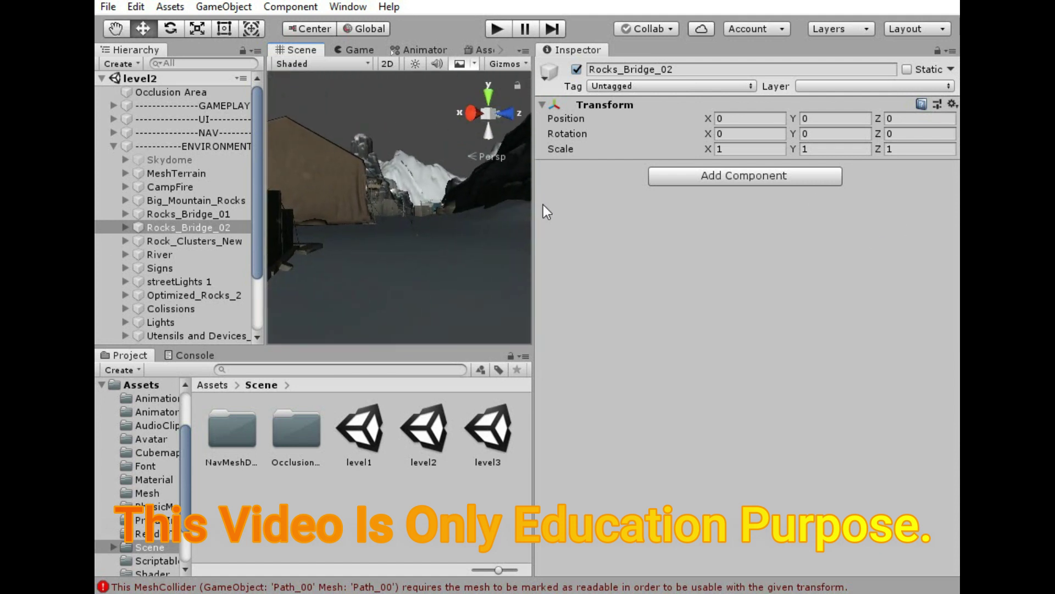
right_click_drag(443, 200, 333, 225)
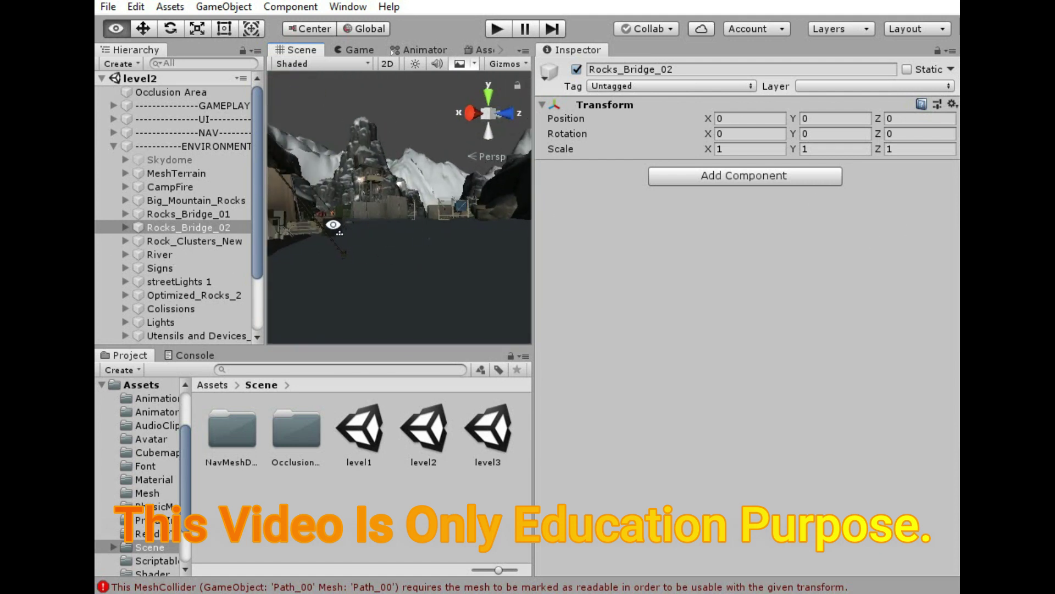
mouse_move(333, 225)
right_mouse_down()
mouse_move(431, 248)
mouse_move(318, 278)
right_mouse_up()
left_click(414, 233)
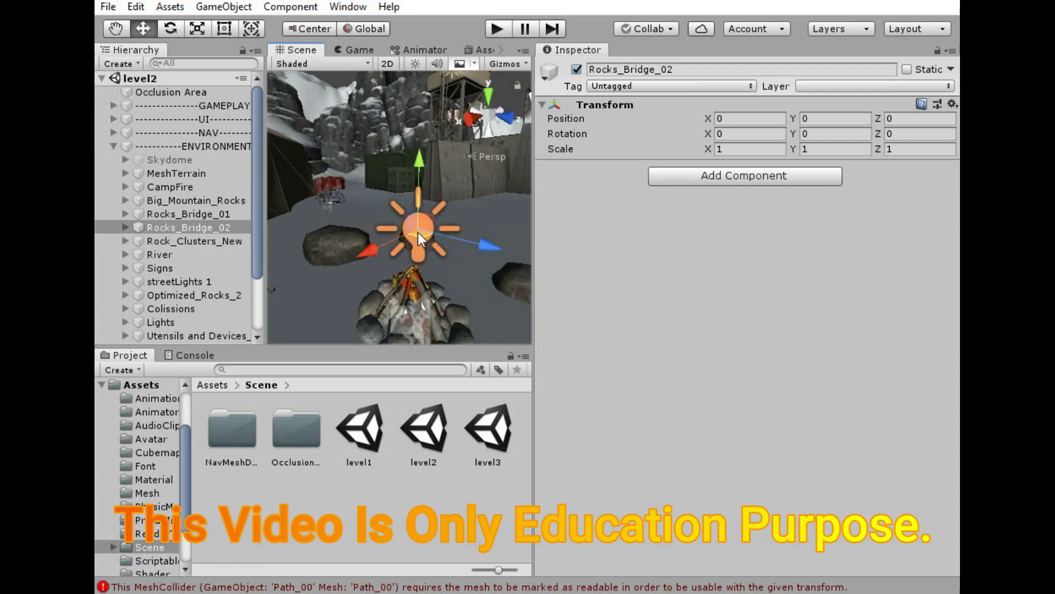
mouse_move(417, 164)
left_mouse_down()
mouse_move(417, 108)
mouse_move(427, 176)
mouse_move(432, 152)
left_mouse_up()
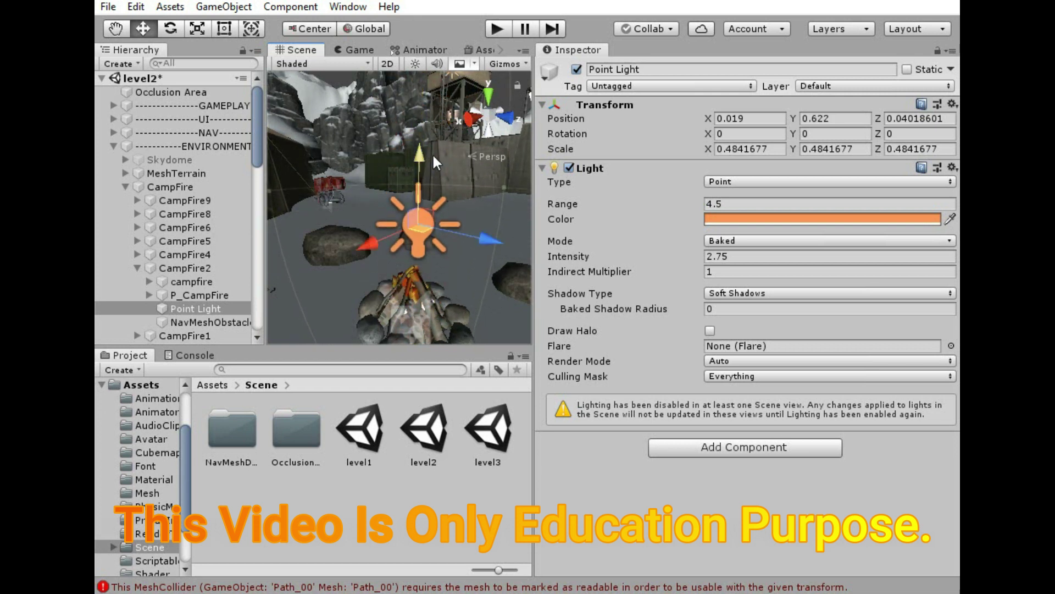
right_click_drag(432, 153, 494, 175)
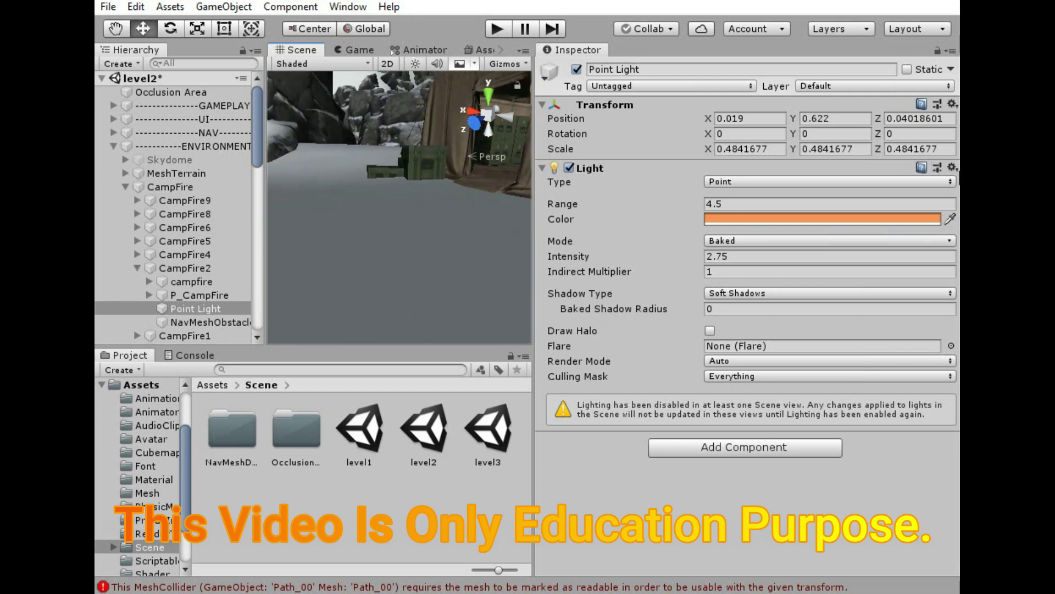
mouse_move(495, 176)
right_mouse_down()
mouse_move(403, 244)
mouse_move(840, 199)
mouse_move(426, 216)
mouse_move(207, 95)
right_mouse_up()
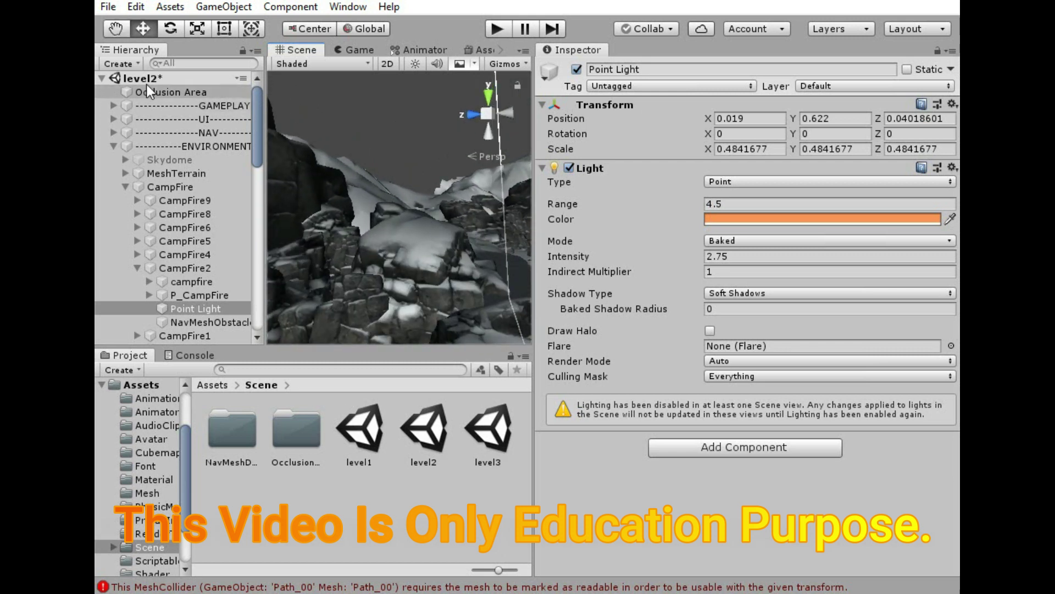
left_click(174, 81)
Save level2 and open level3, enlarge the Scene view, and clear the Console errors
double_click(487, 428)
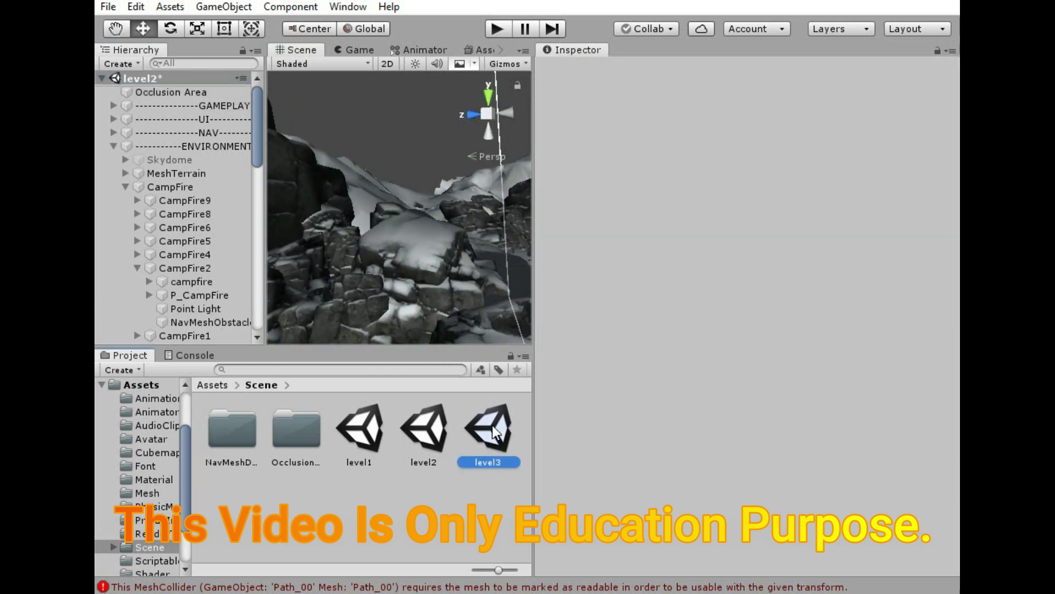
left_click(498, 327)
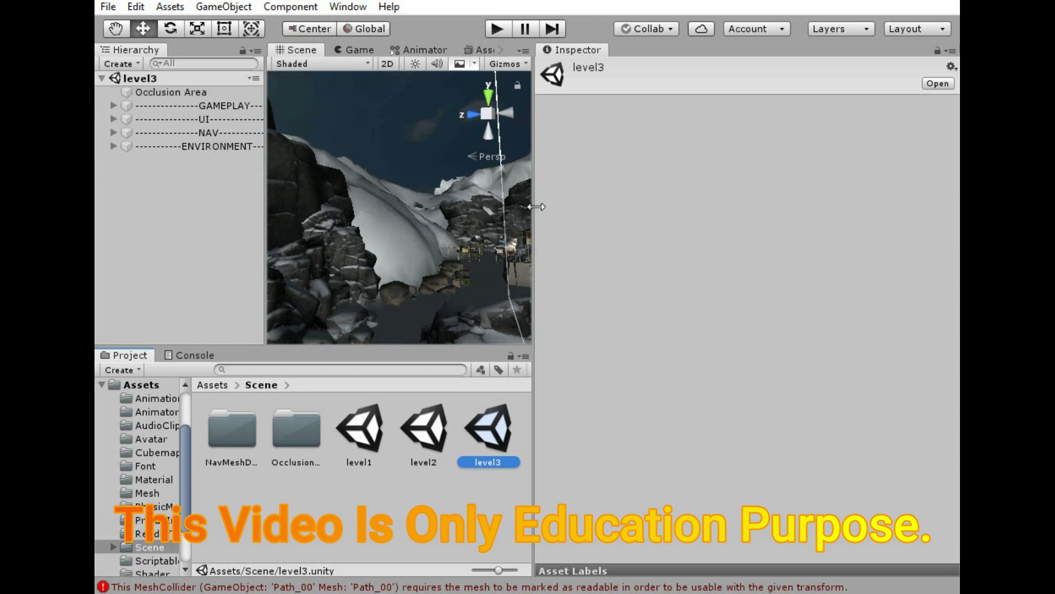
left_click_drag(535, 207, 861, 231)
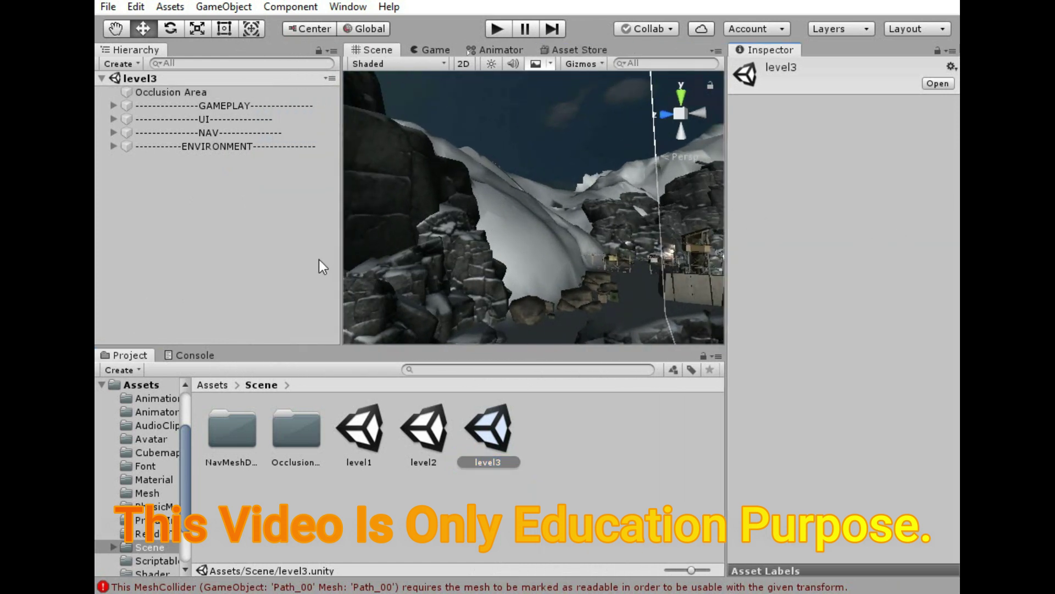
left_click_drag(339, 265, 117, 280)
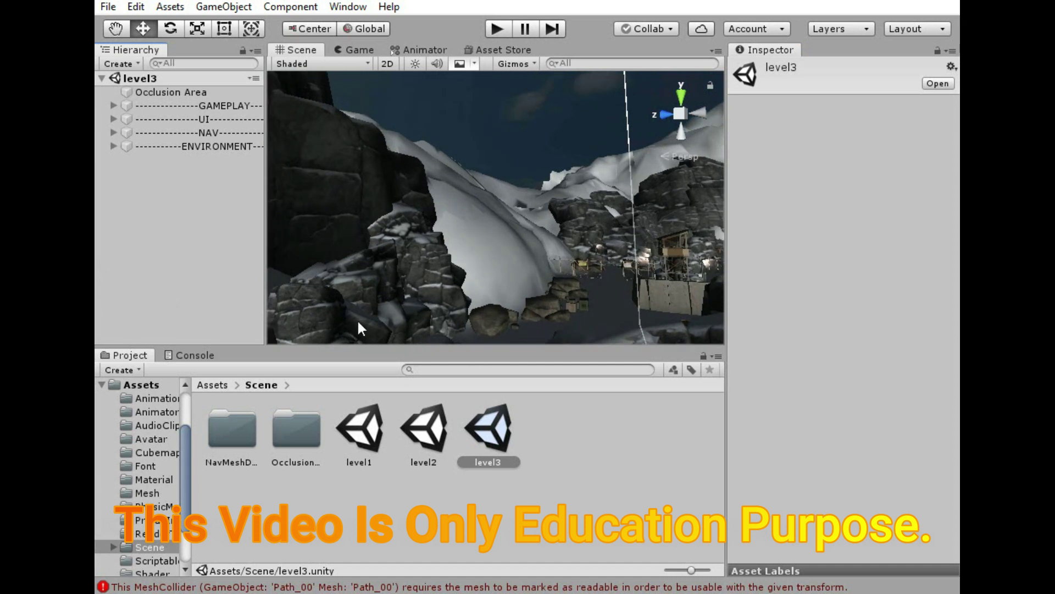
left_click(221, 357)
left_click_drag(231, 346, 234, 416)
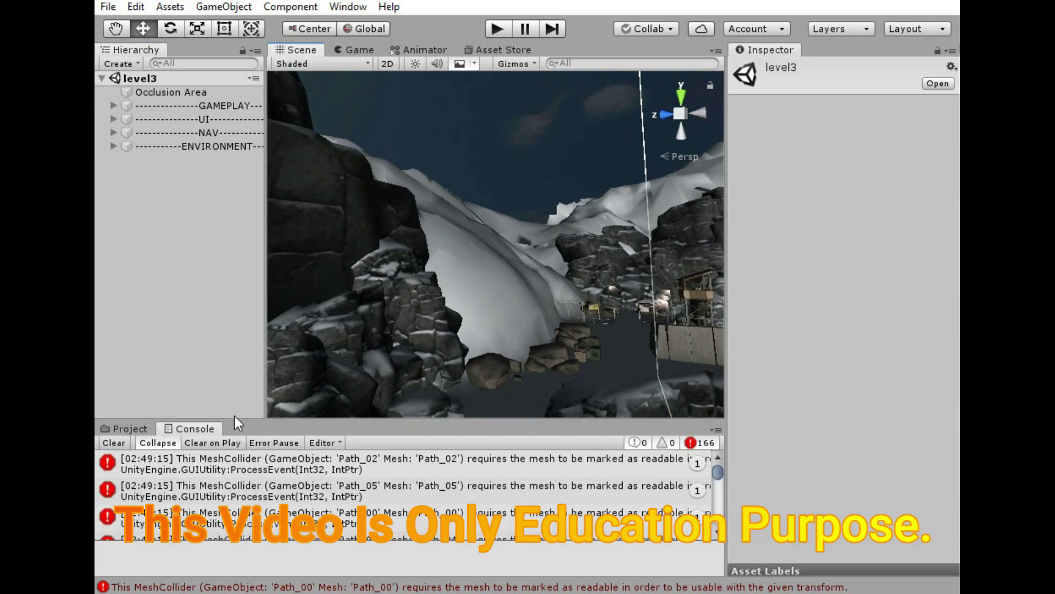
left_click(119, 443)
Fly through level3's canyon past the fences and gate, then select the rock beside the watchtower
mouse_move(457, 271)
right_mouse_down()
mouse_move(601, 397)
mouse_move(538, 333)
right_mouse_up()
key("w")
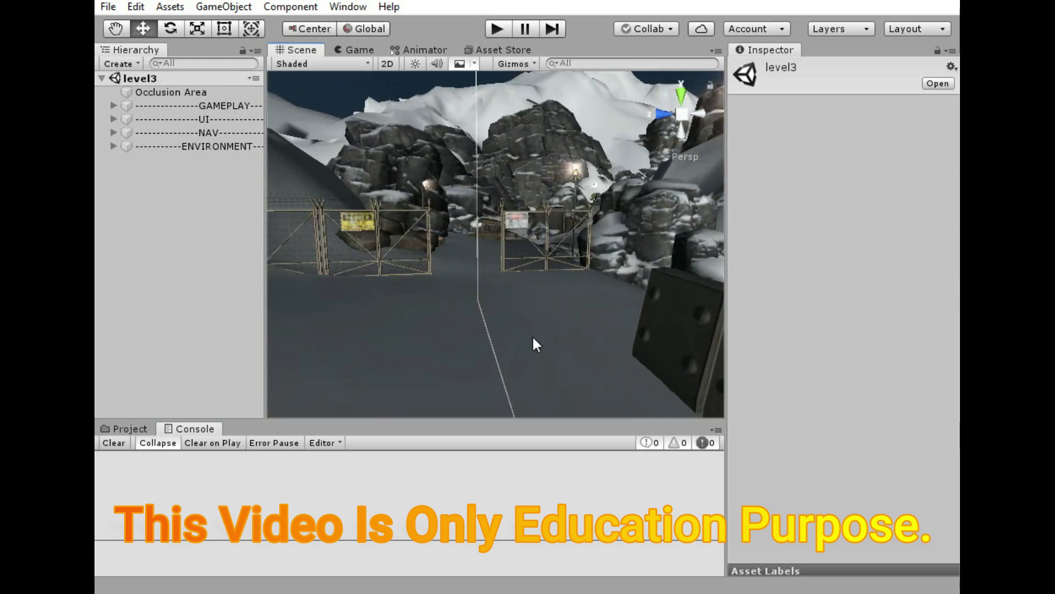
mouse_move(537, 333)
right_mouse_down()
mouse_move(508, 325)
mouse_move(560, 370)
right_mouse_up()
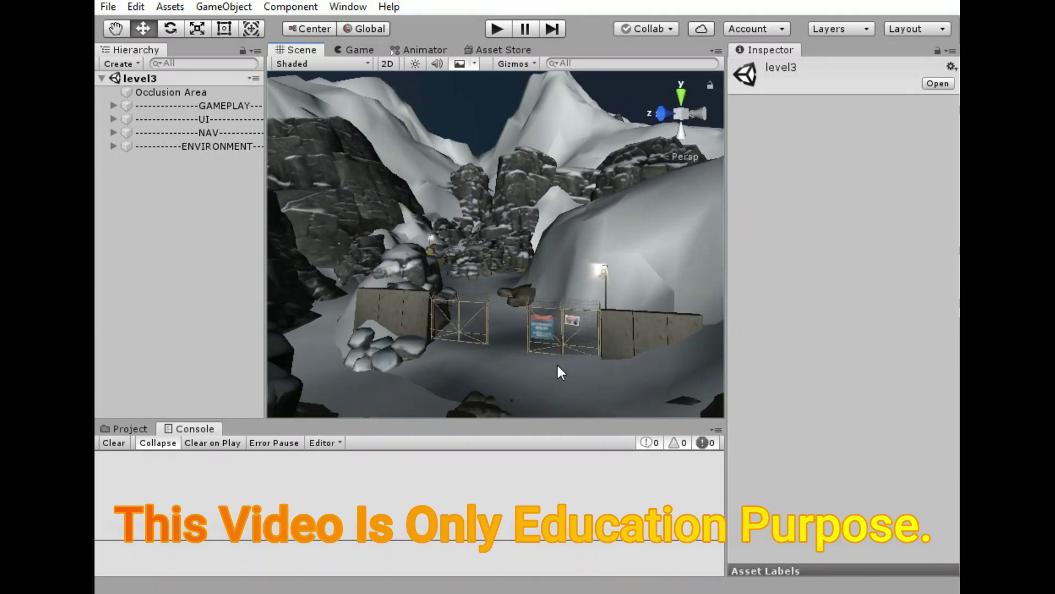
mouse_move(516, 335)
right_mouse_down()
mouse_move(460, 374)
mouse_move(472, 375)
right_mouse_up()
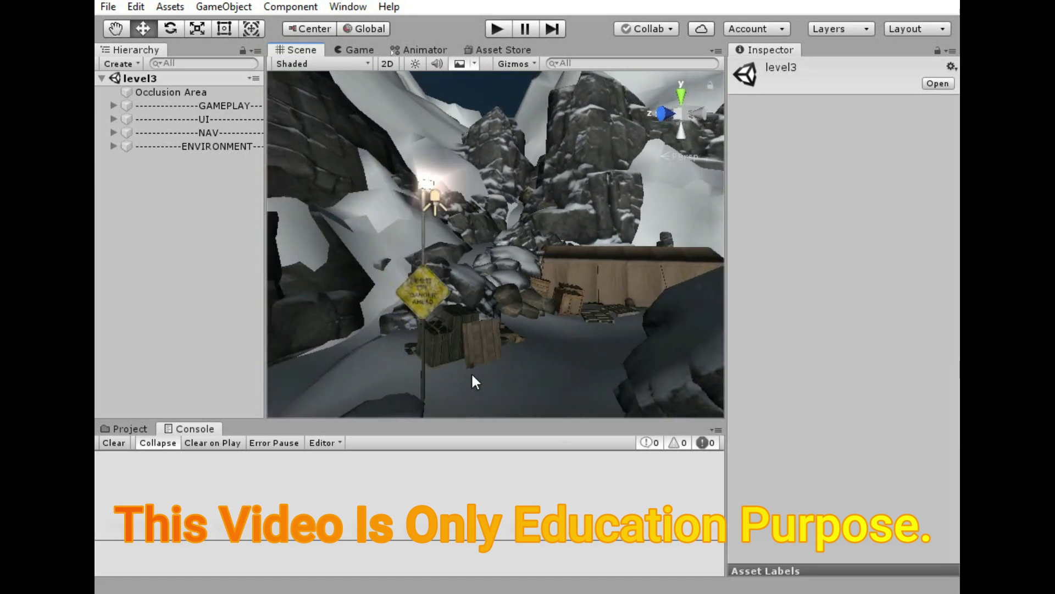
mouse_move(471, 371)
right_mouse_down()
mouse_move(533, 272)
mouse_move(913, 393)
mouse_move(470, 308)
mouse_move(648, 427)
mouse_move(617, 345)
right_mouse_up()
scroll(486, 307, "up", 5)
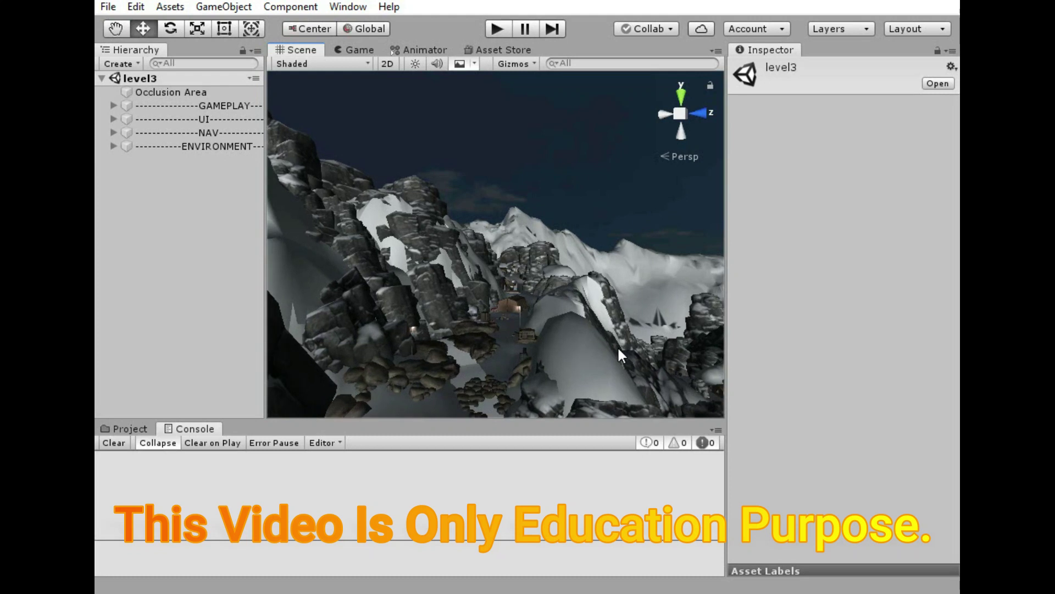
scroll(617, 345, "down", 5)
scroll(580, 340, "down", 3)
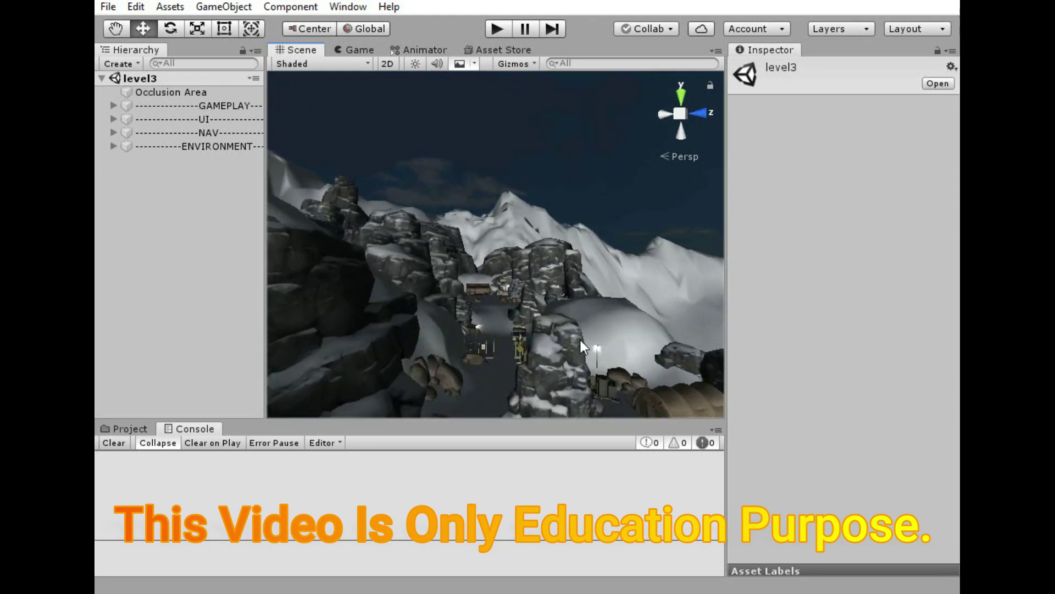
scroll(580, 338, "up", 5)
right_click_drag(521, 325, 631, 252)
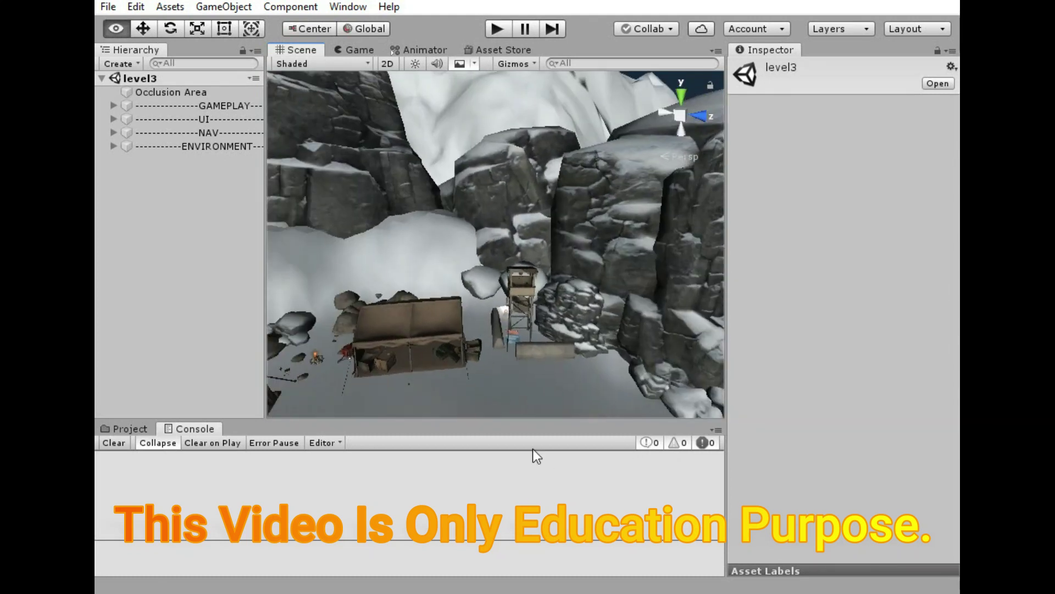
left_click(643, 243)
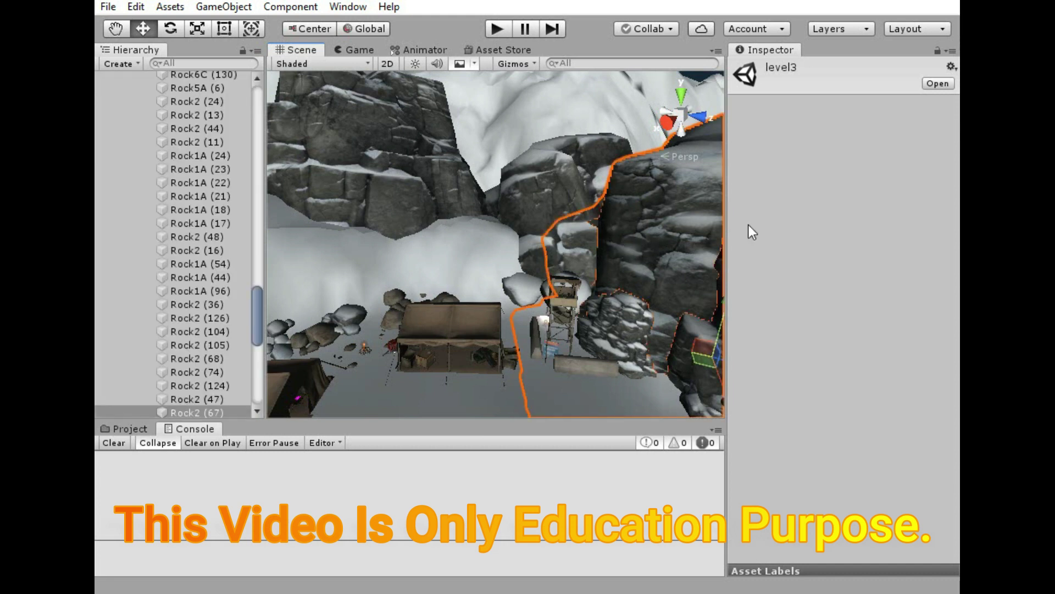
Frame the selected rock and open the Base (RGB) texture picker of its Rock2_snow material
key("f")
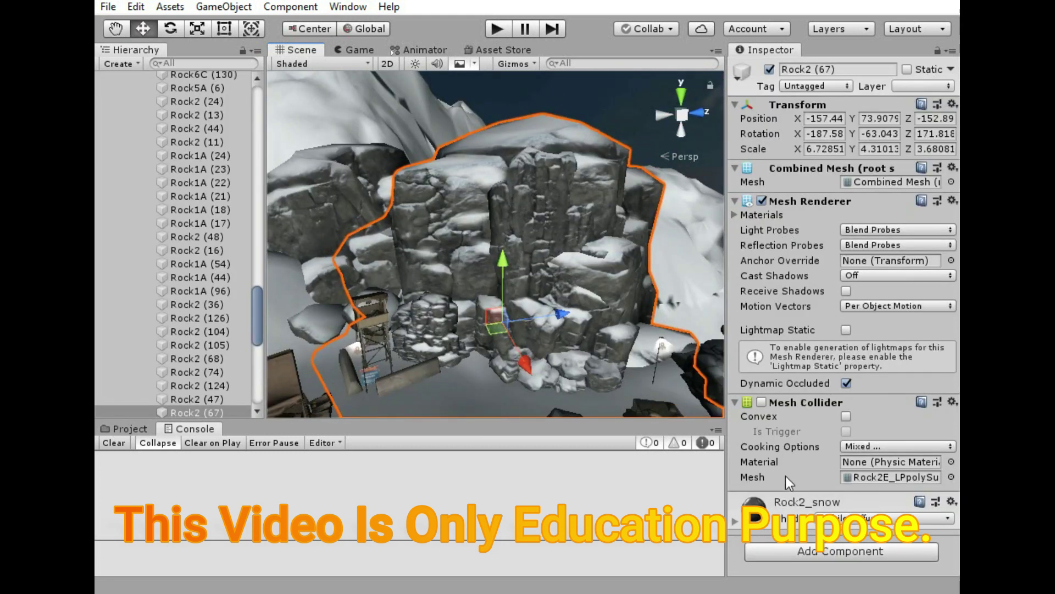
left_click(737, 521)
scroll(793, 476, "down", 3)
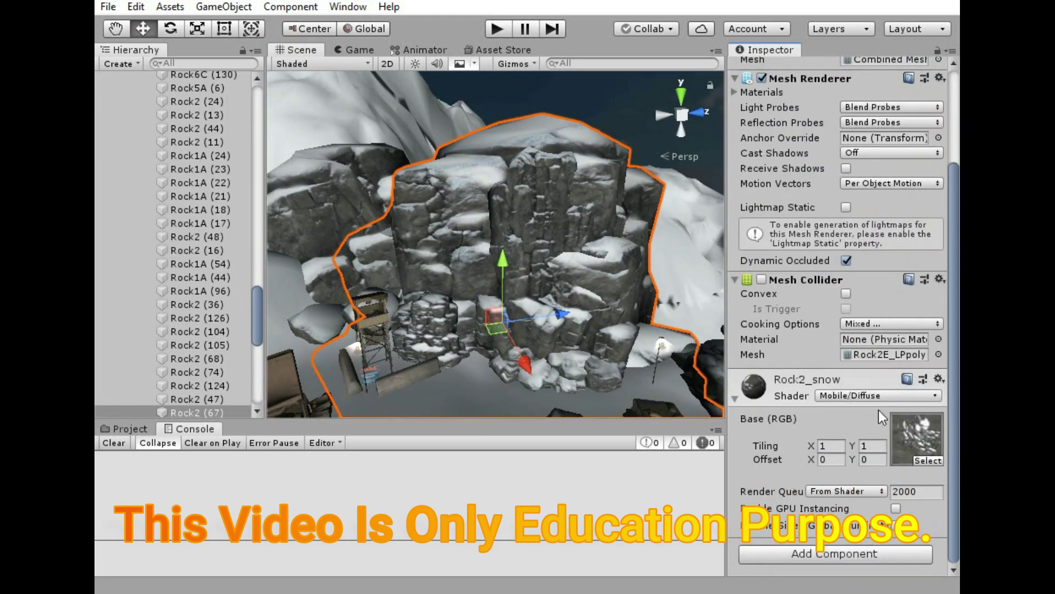
left_click(928, 461)
Try Rock3_snow, Rock1, Rock1_snow, Rock4_snow and Rock5, then return to Rock2_snow
left_click(287, 410)
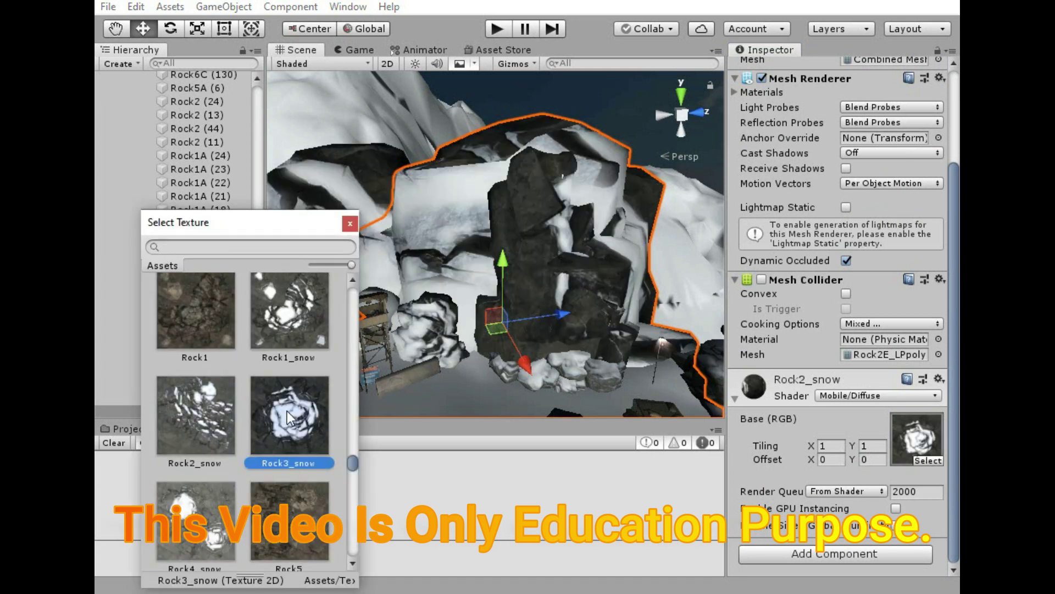
left_click(214, 330)
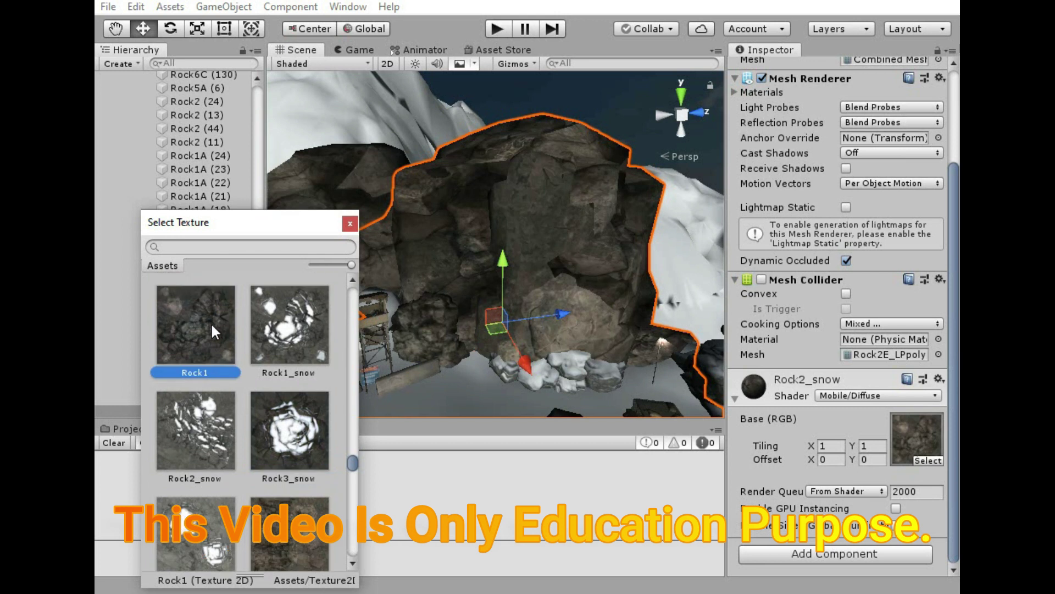
left_click(259, 338)
left_click(195, 522)
left_click(288, 506)
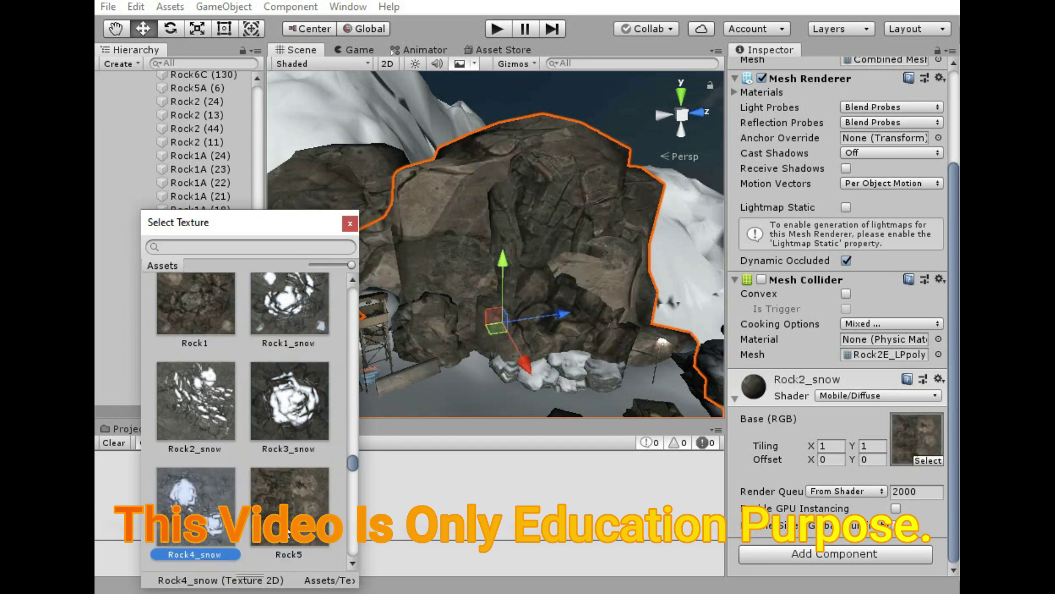
left_click(199, 364)
Try Rupee_Icon, rocks_ground_03, Rock4_snow and Rock1, then settle on Rock1_snow as the base texture
scroll(199, 365, "down", 3)
scroll(193, 402, "down", 2)
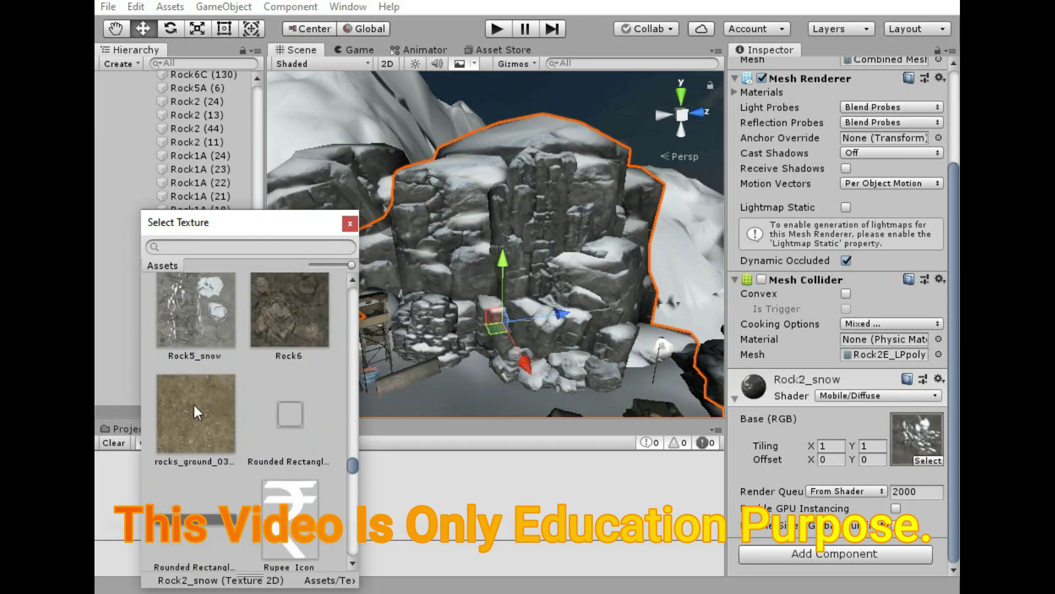
left_click(292, 519)
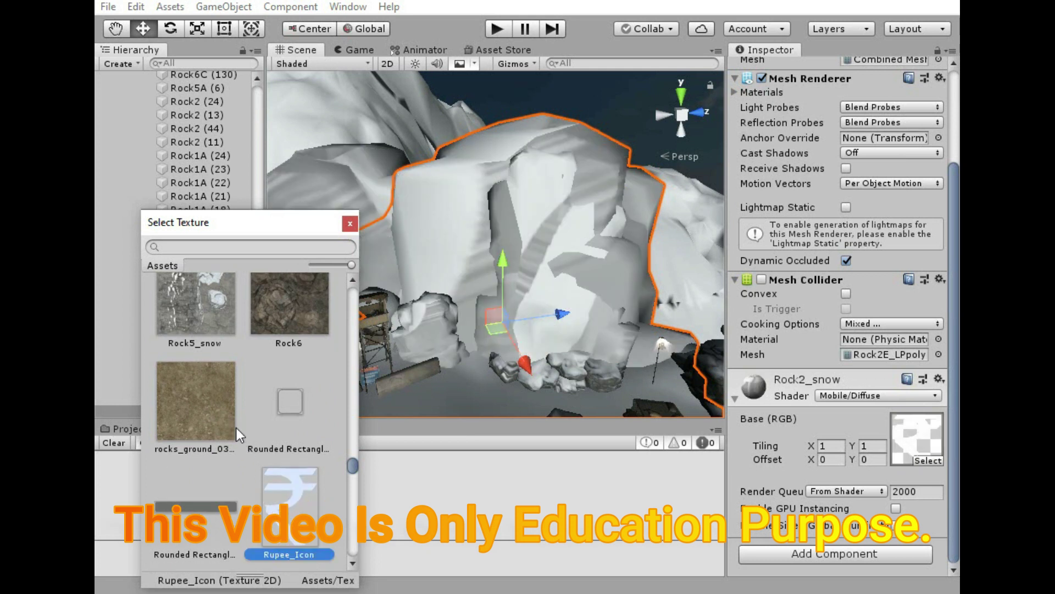
left_click(209, 406)
scroll(217, 401, "up", 2)
left_click(201, 388)
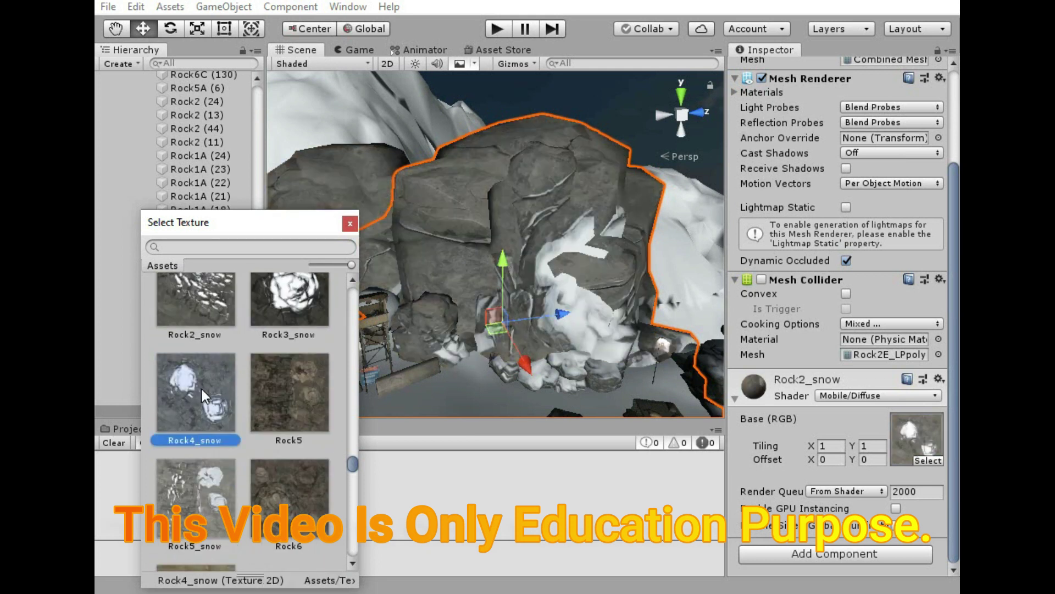
scroll(269, 331, "up", 2)
left_click(207, 347)
left_click(273, 355)
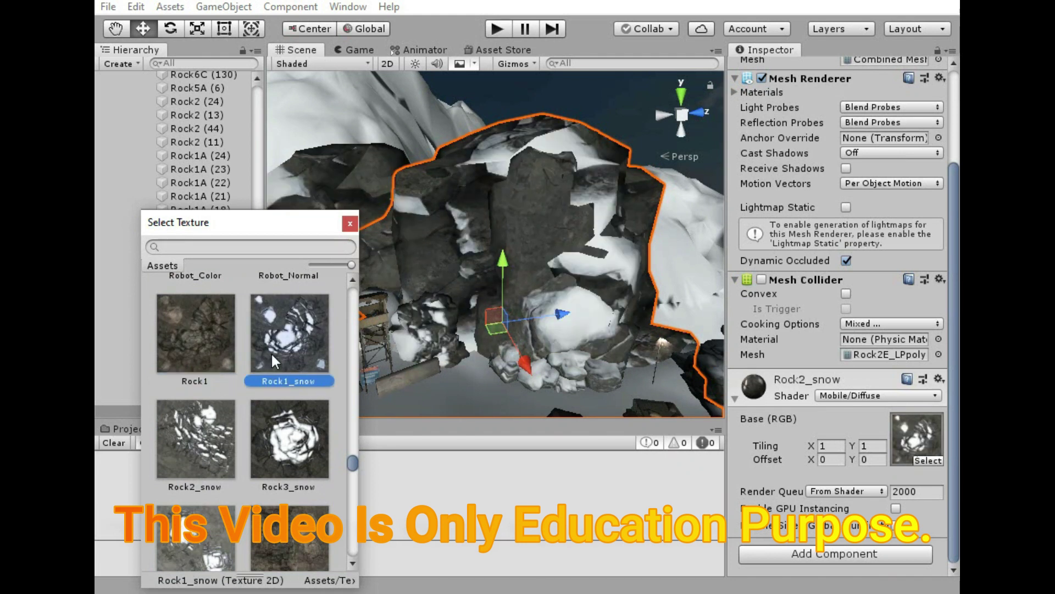
Orbit over the retextured snowy rocks, switch to top view, then tilt back to perspective
mouse_move(365, 226)
right_mouse_down()
mouse_move(813, 245)
mouse_move(112, 157)
right_mouse_up()
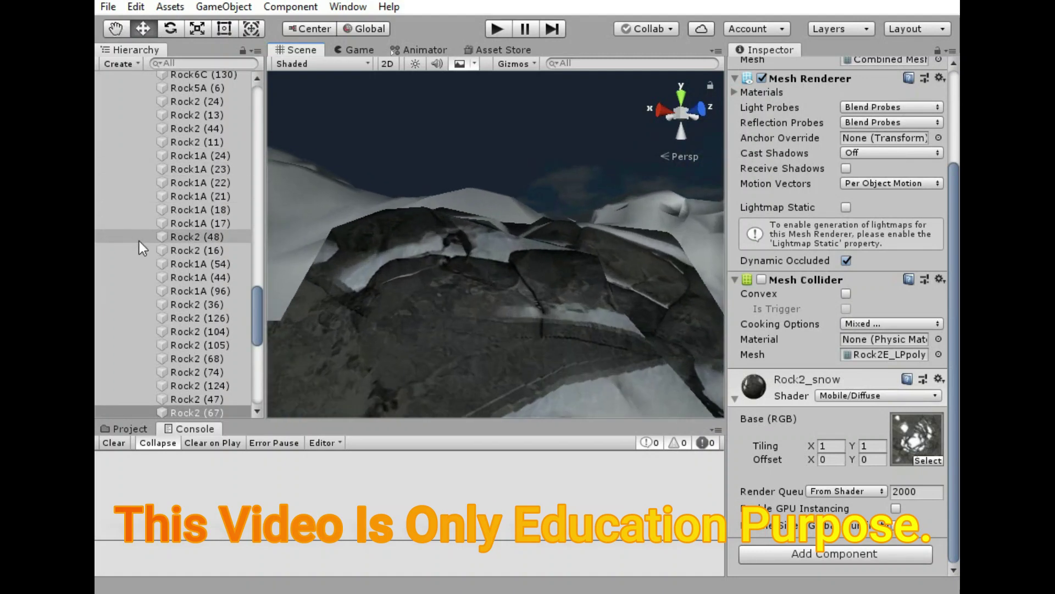
mouse_move(269, 285)
right_mouse_down()
mouse_move(314, 312)
mouse_move(488, 265)
mouse_move(97, 422)
right_mouse_up()
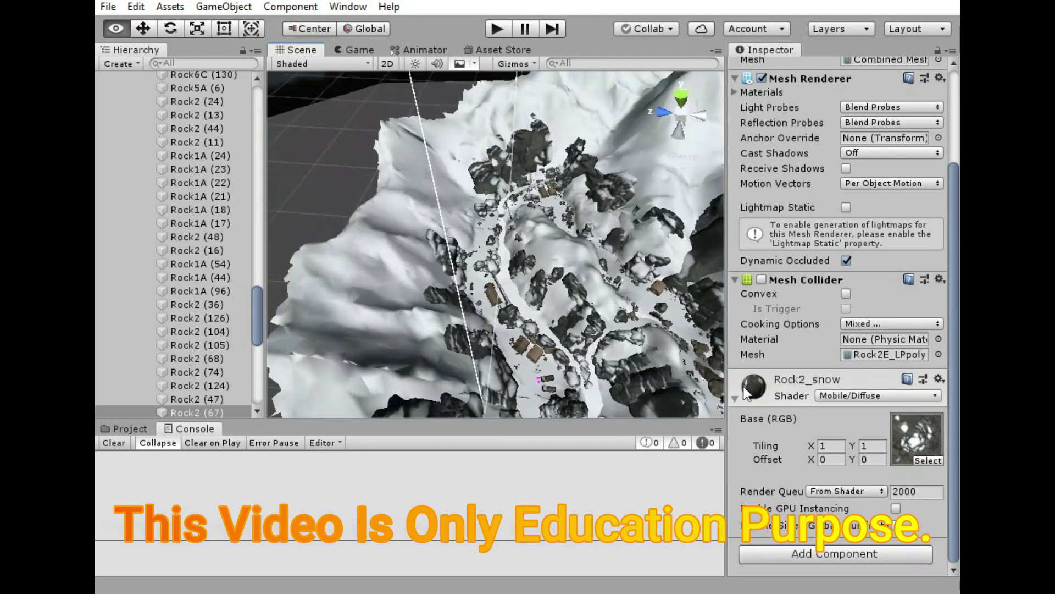
right_click_drag(96, 422, 245, 378)
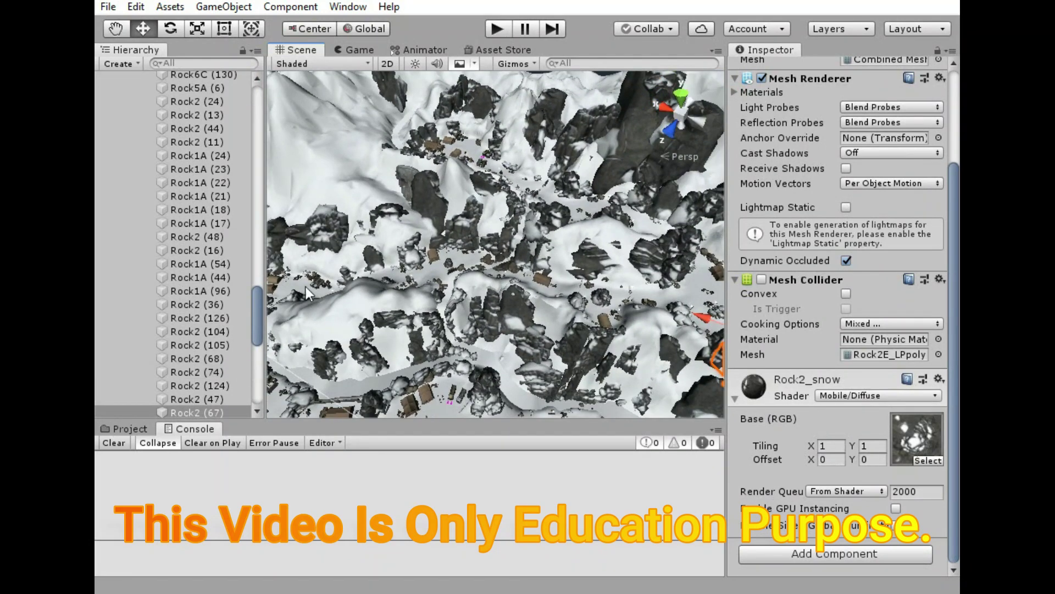
left_click(683, 99)
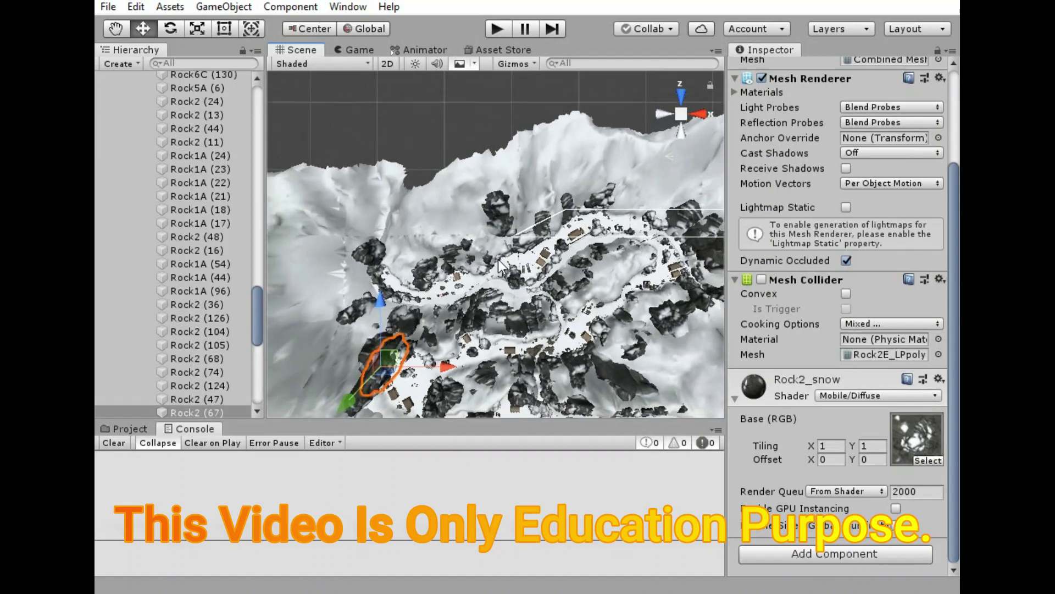
mouse_move(496, 273)
left_mouse_down("alt")
mouse_move(543, 301)
mouse_move(465, 202)
left_mouse_up("alt")
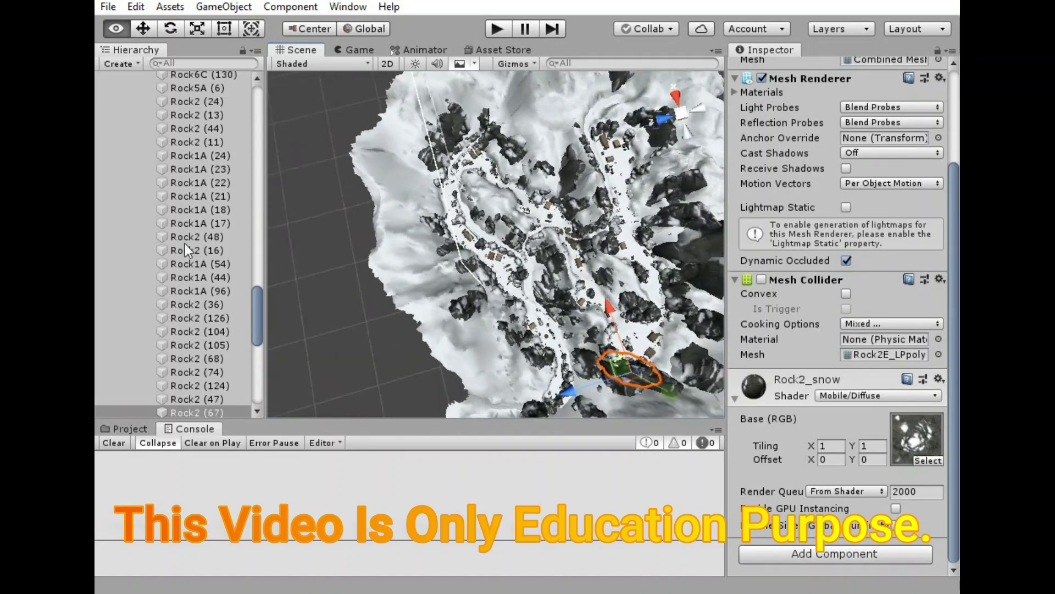
scroll(371, 225, "down", 5)
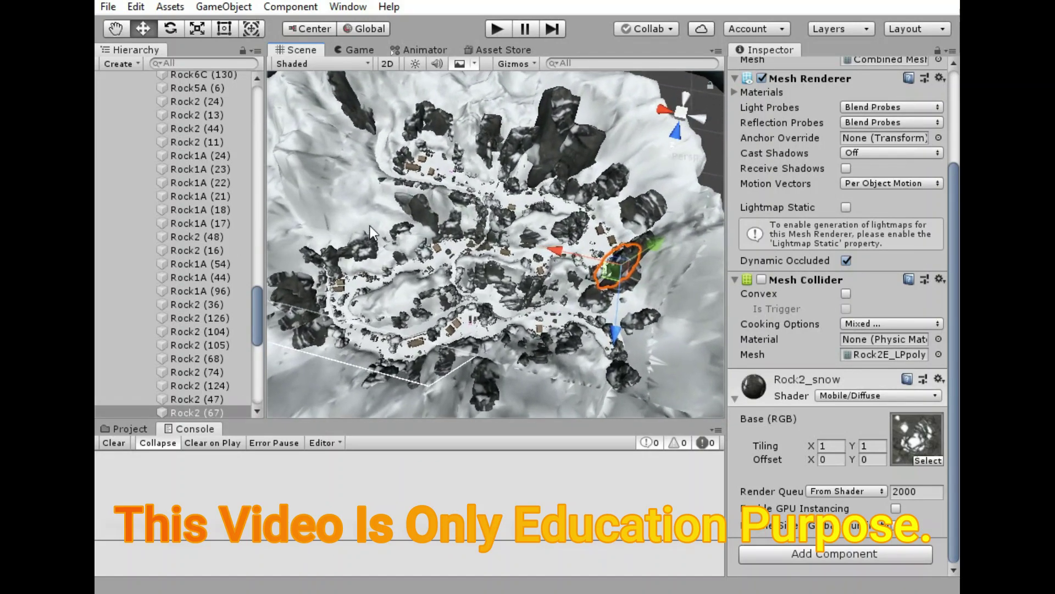
left_click_drag(417, 238, 327, 136, "alt")
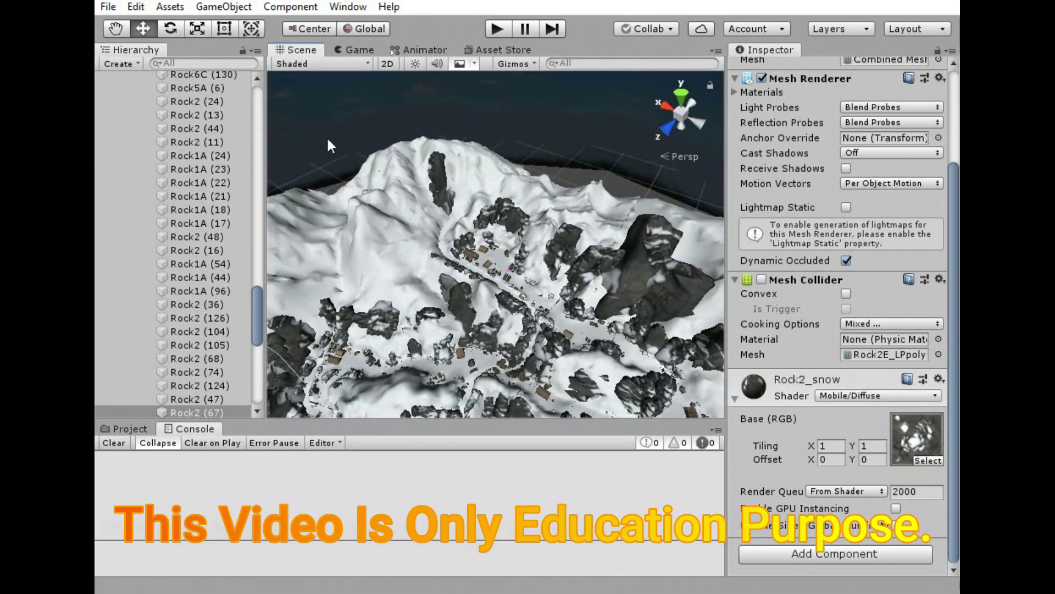
Zoom down over the village and swing close to the camp's tents and military trucks
scroll(417, 208, "up", 2)
scroll(418, 208, "up", 1)
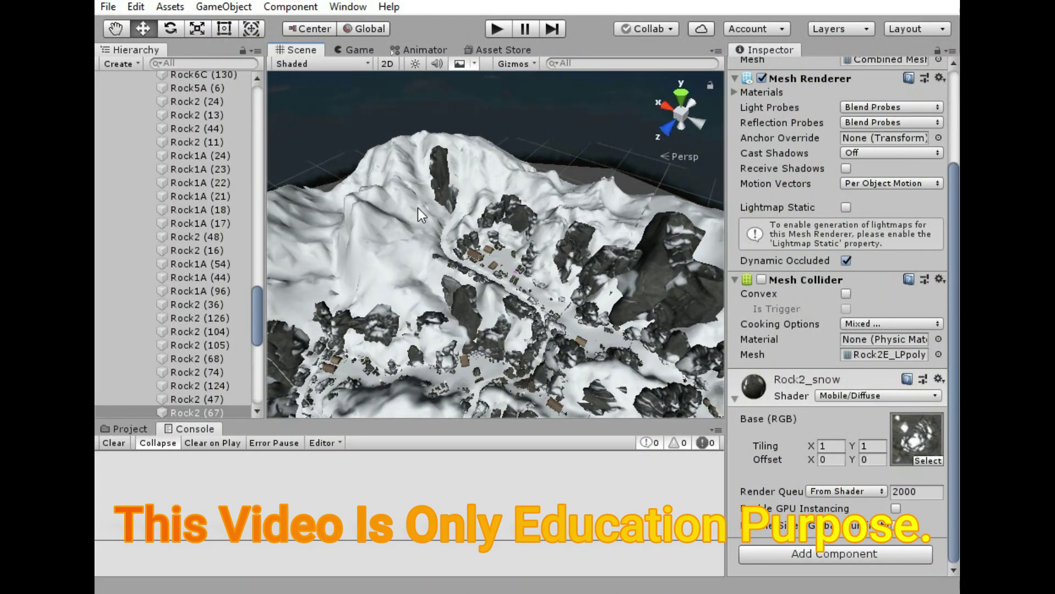
scroll(417, 208, "up", 3)
scroll(413, 208, "up", 3)
scroll(411, 208, "up", 3)
scroll(404, 209, "up", 2)
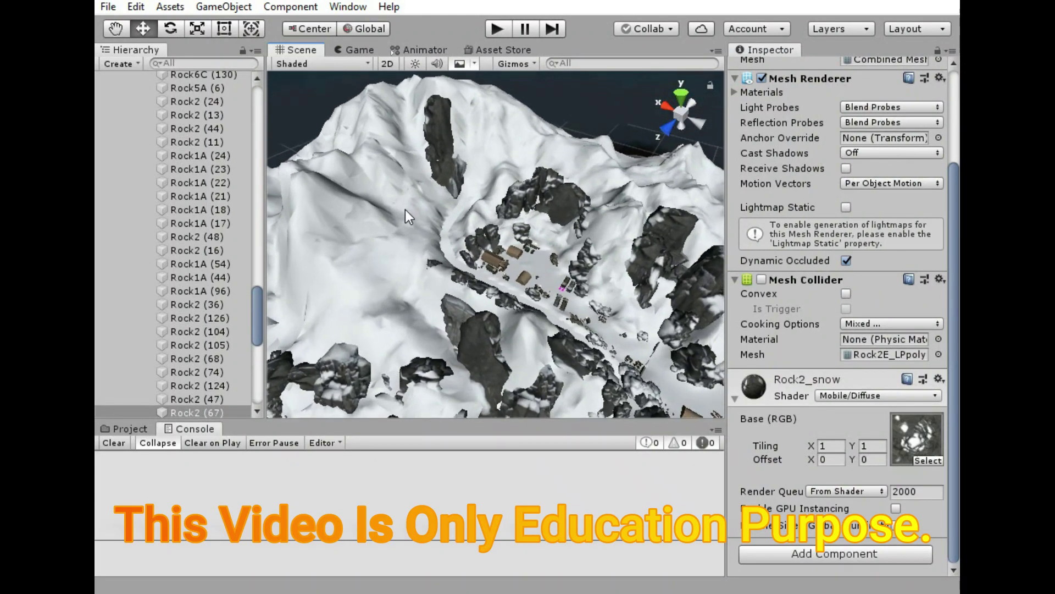
left_click_drag(405, 209, 407, 231, "alt")
scroll(448, 232, "up", 2)
scroll(448, 233, "up", 2)
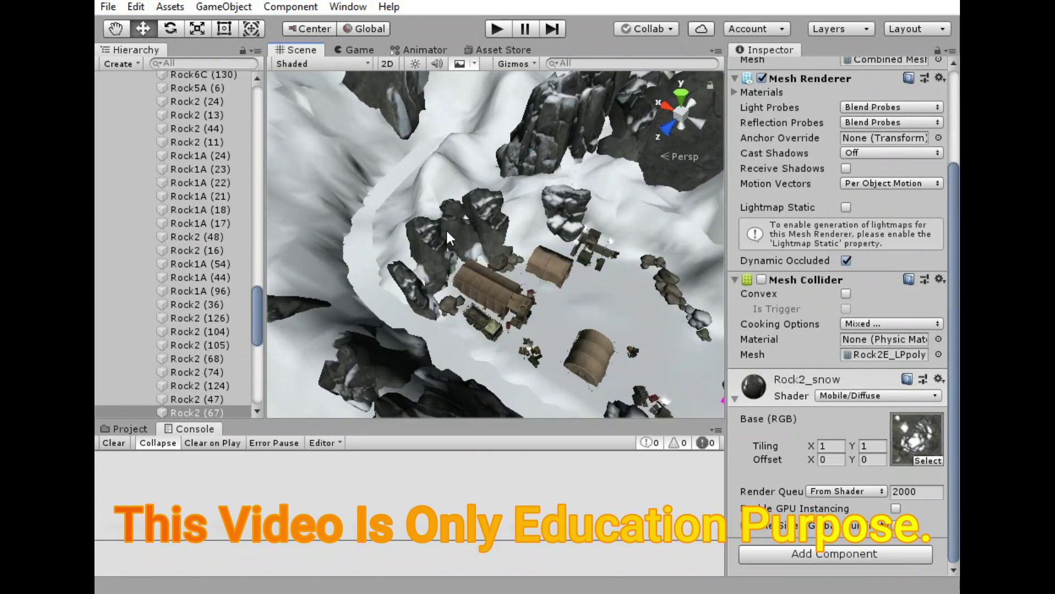
scroll(447, 233, "up", 2)
scroll(447, 233, "up", 3)
scroll(447, 232, "up", 2)
scroll(447, 232, "up", 2)
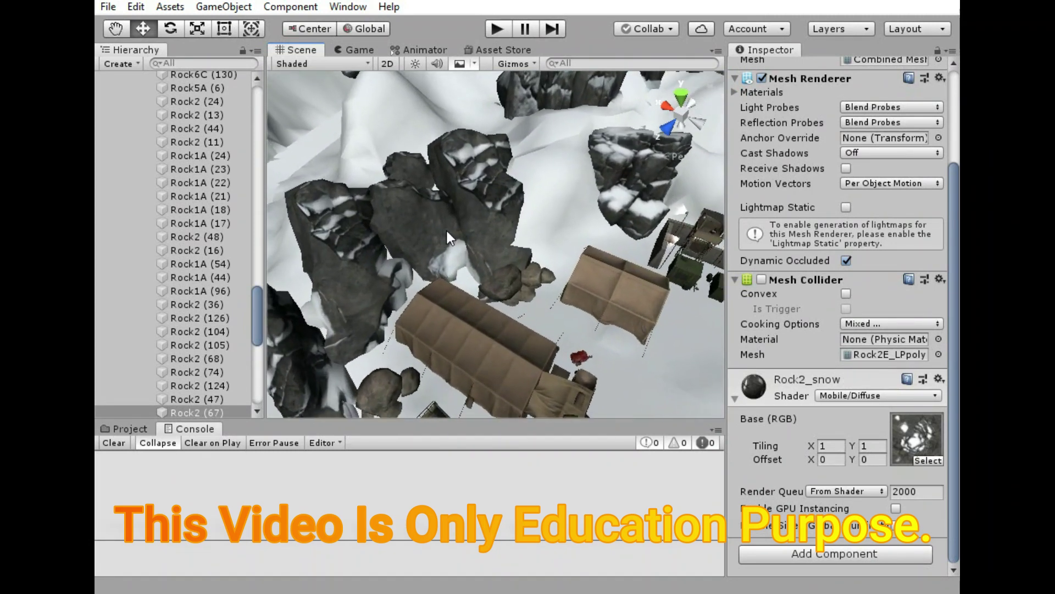
scroll(481, 242, "up", 3)
scroll(493, 263, "up", 2)
left_click_drag(493, 264, 201, 221, "alt")
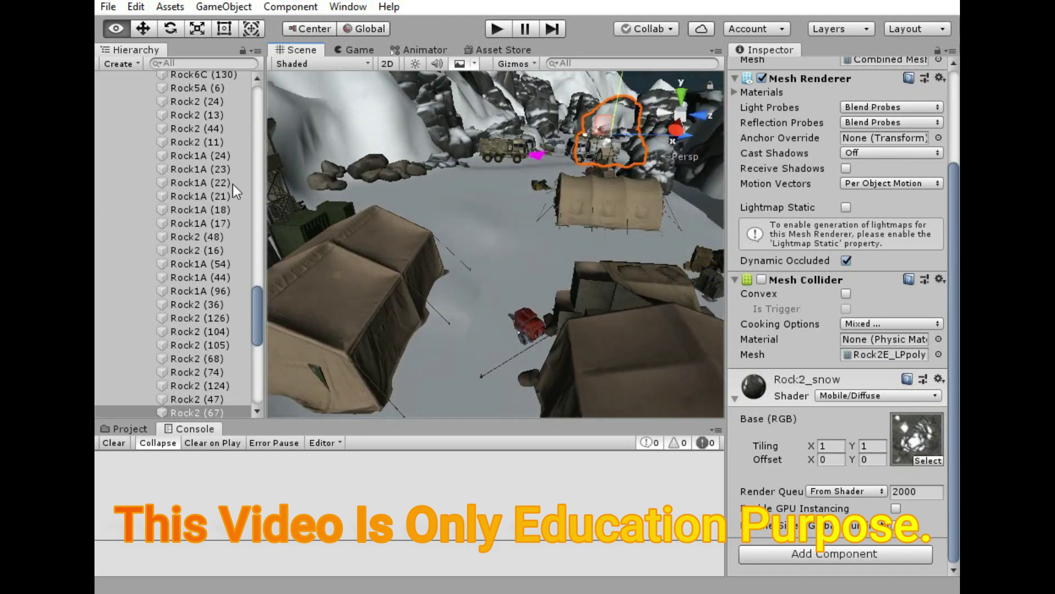
scroll(370, 275, "down", 2)
scroll(370, 276, "down", 2)
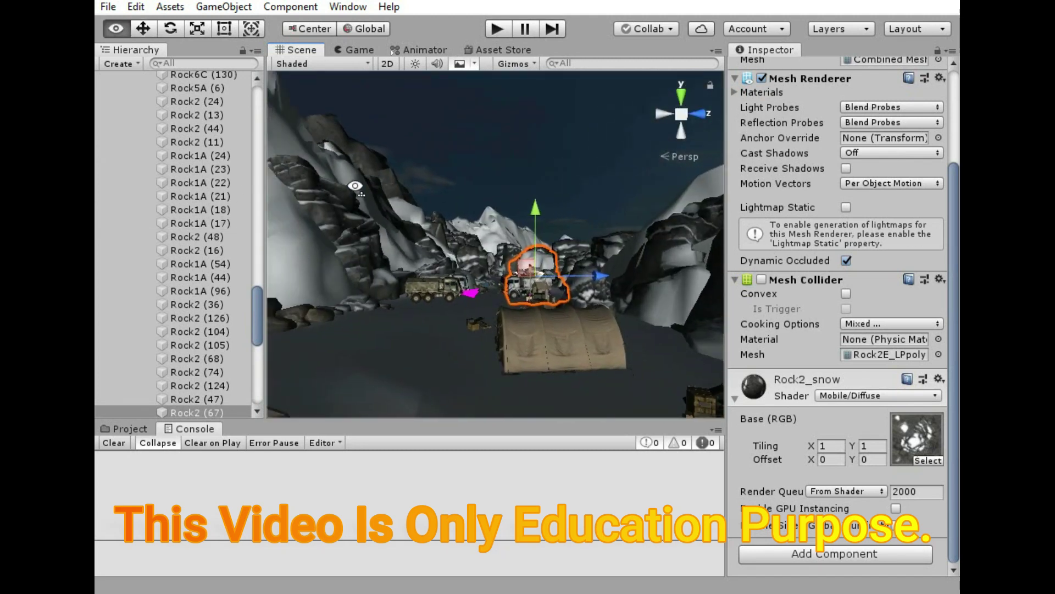
scroll(320, 249, "down", 2)
scroll(461, 327, "up", 2)
scroll(516, 366, "up", 2)
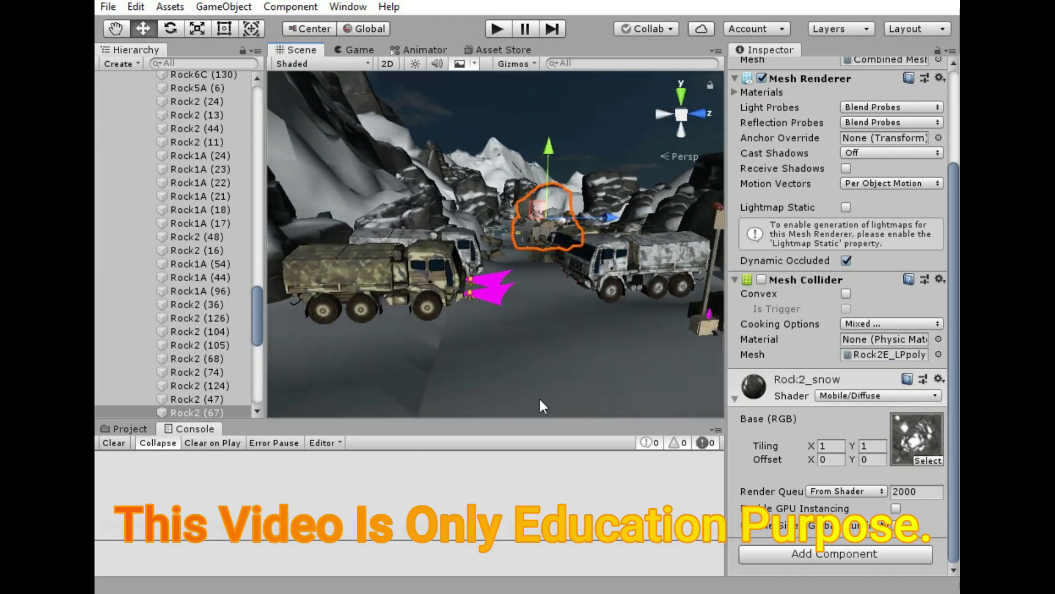
scroll(519, 376, "up", 2)
Select both magenta headlight cones on the truck
scroll(487, 363, "up", 3)
left_click(474, 340)
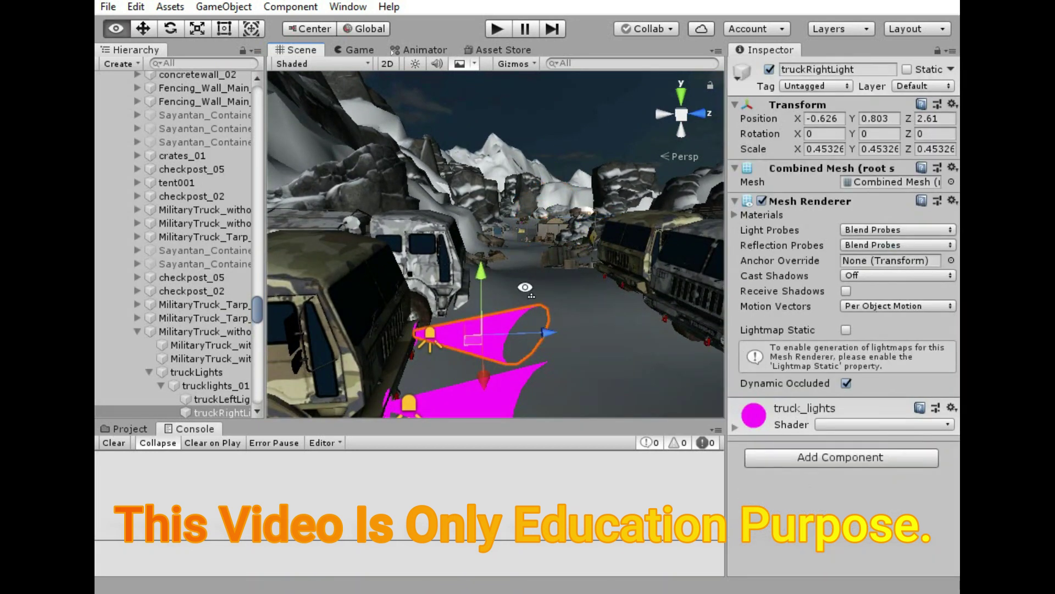
left_click_drag(474, 341, 490, 368, "alt")
left_click(472, 316, "shift")
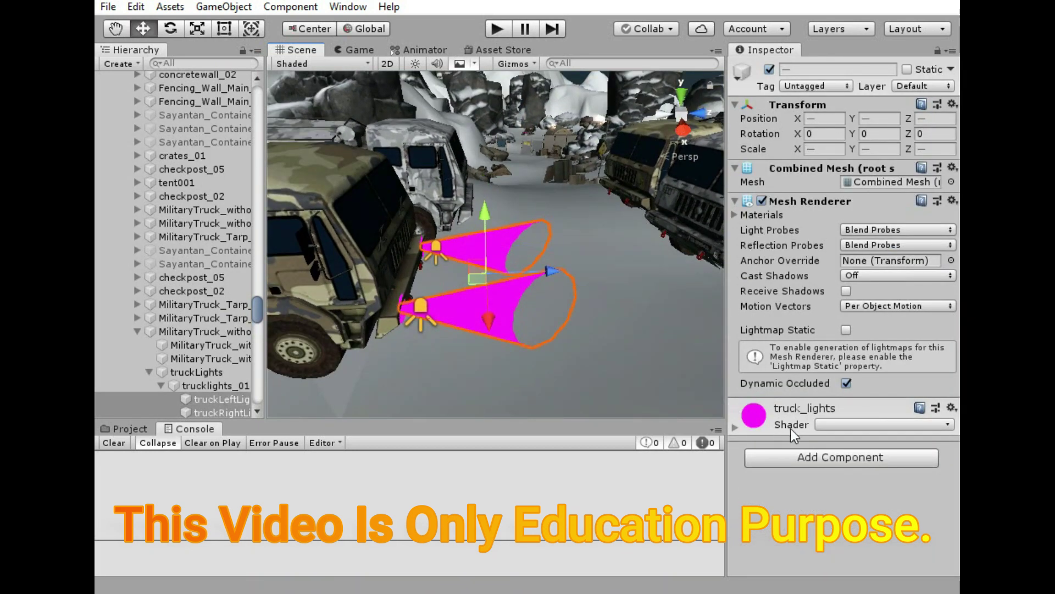
Try Bumped Diffuse and Standard on the cones' material, then settle on Legacy Shaders > Diffuse
left_click(847, 426)
mouse_move(839, 414)
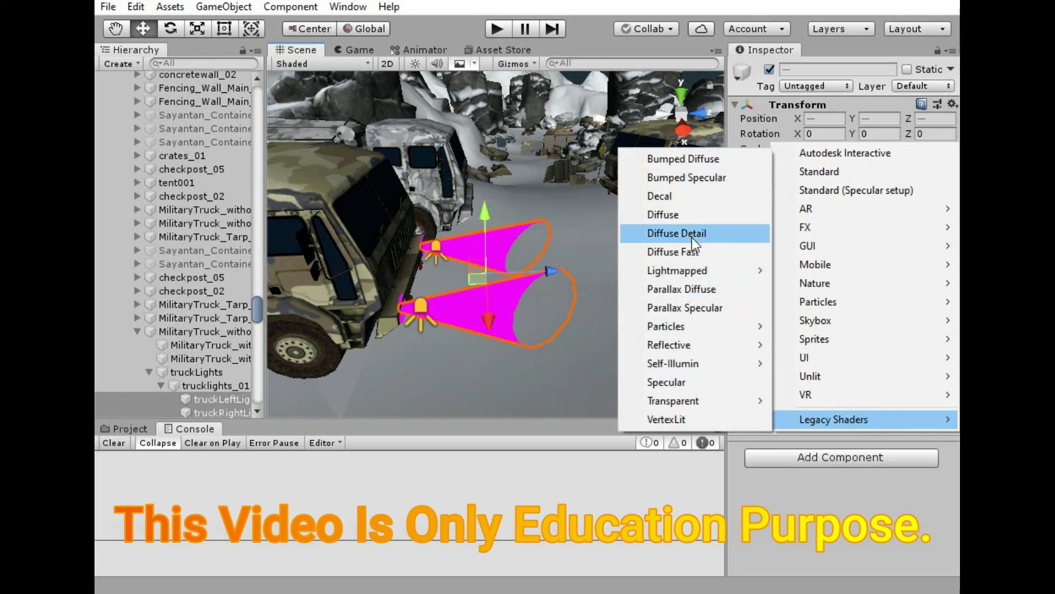
left_click(720, 159)
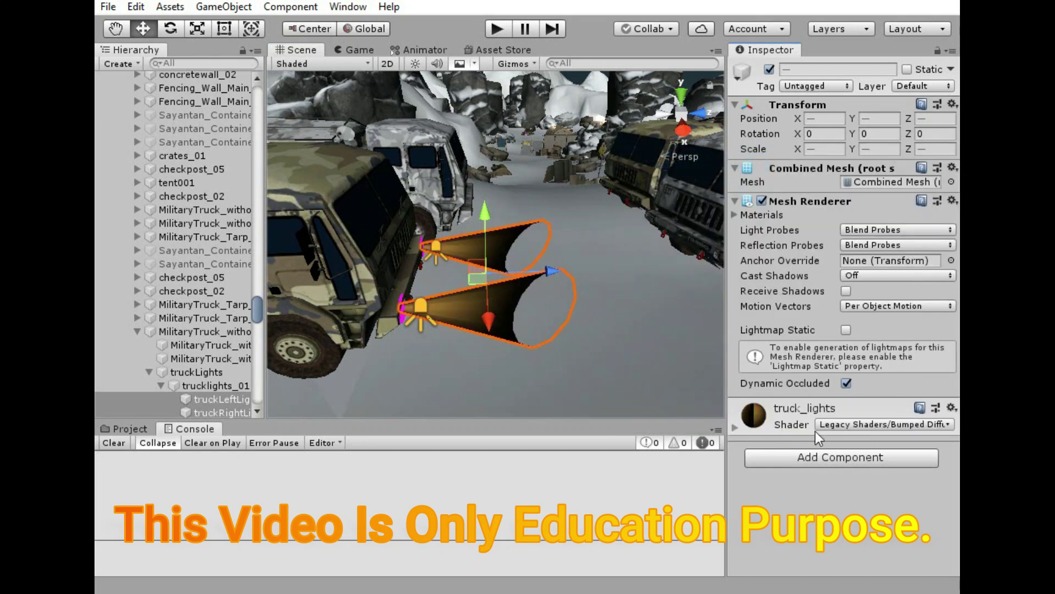
left_click(862, 431)
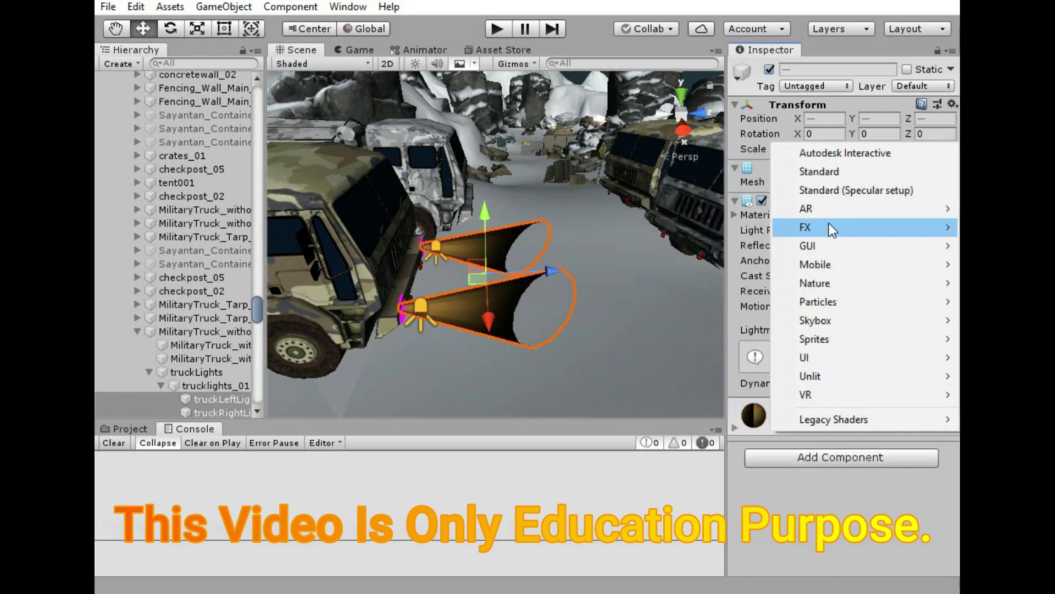
left_click(833, 172)
left_click(842, 424)
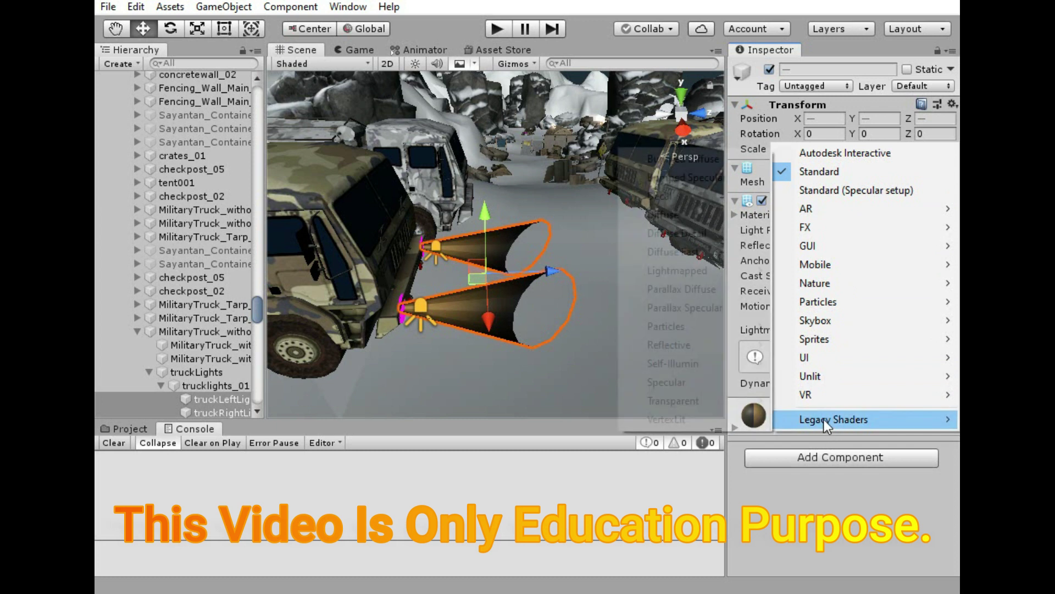
mouse_move(823, 420)
left_click(695, 213)
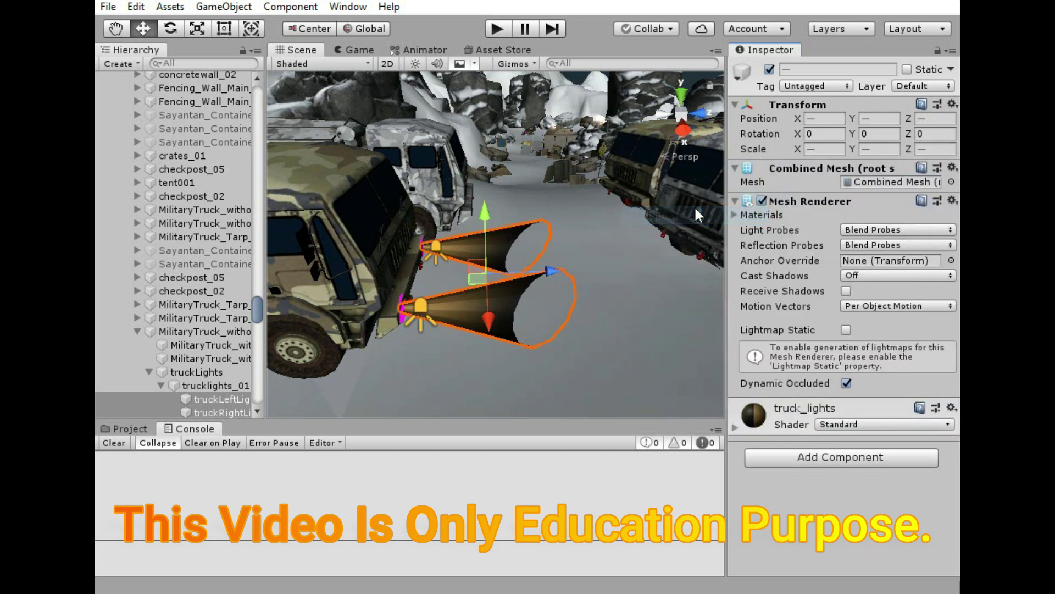
left_click(556, 395)
left_click_drag(554, 375, 457, 390, "alt")
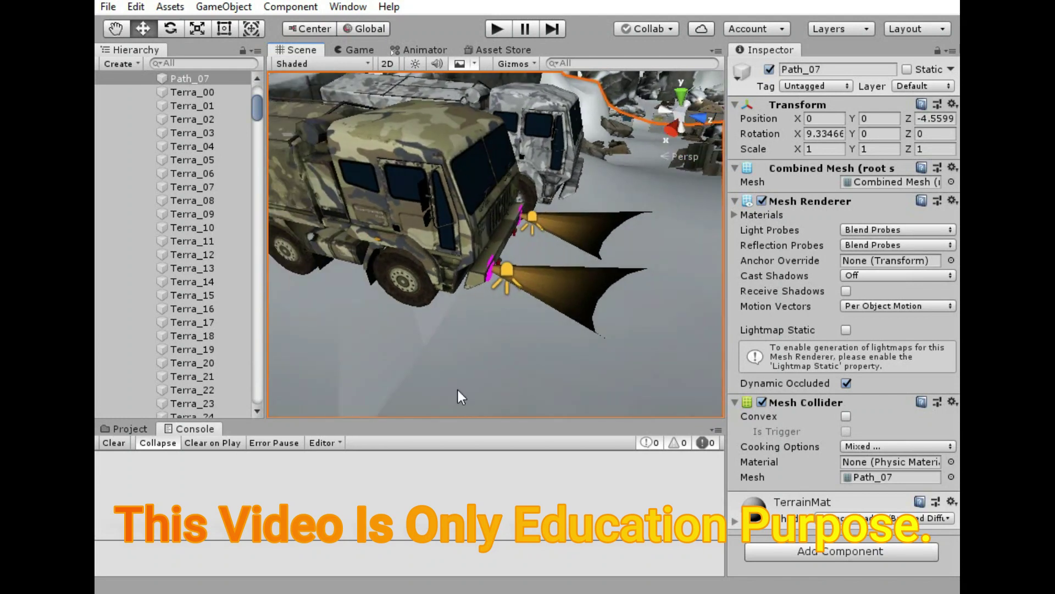
Delete the truck's left light cone and select the Spot Light (2) headlight
left_click(569, 289)
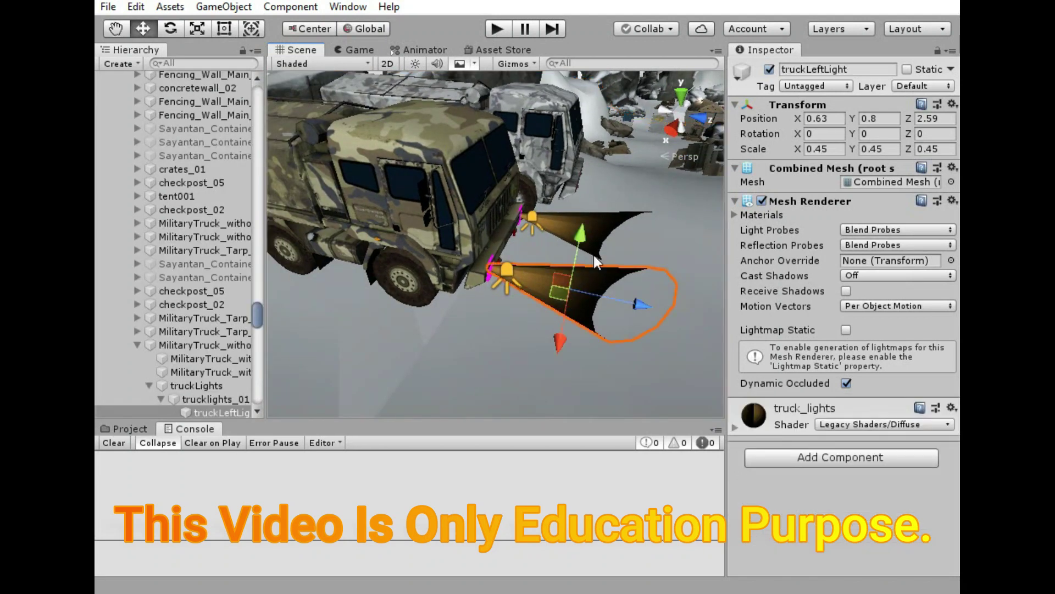
key("Delete")
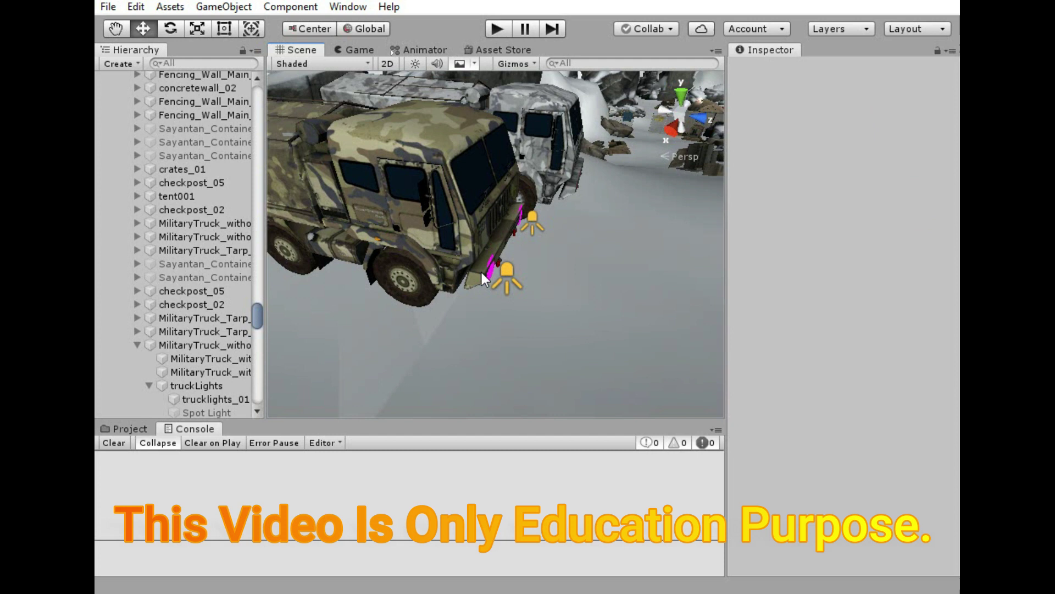
left_click(493, 271)
Give the truck's two magenta flares the Legacy Bumped Diffuse shader
scroll(551, 308, "up", 5)
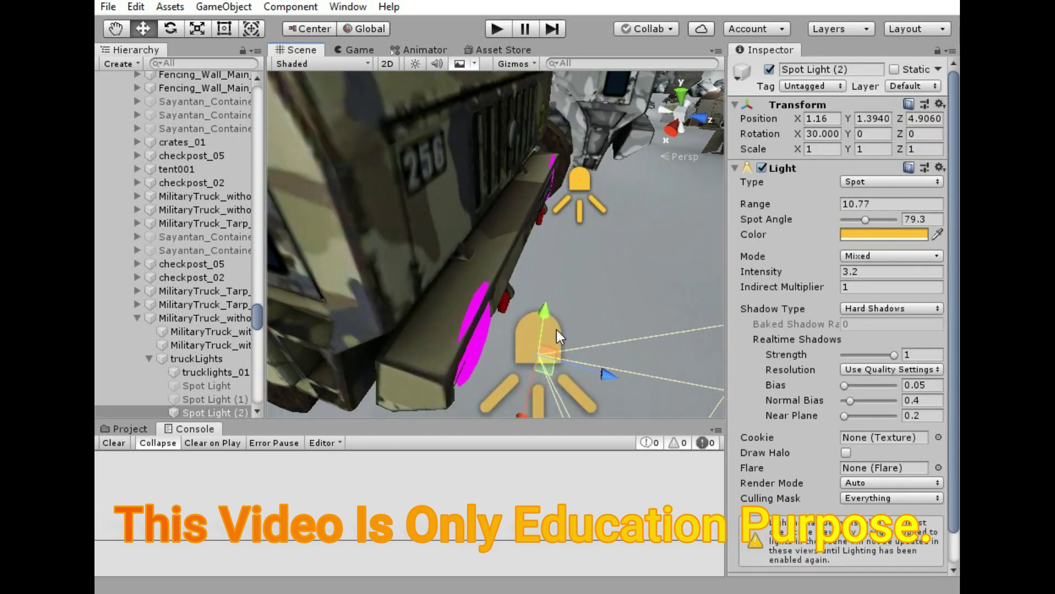
left_click(482, 338)
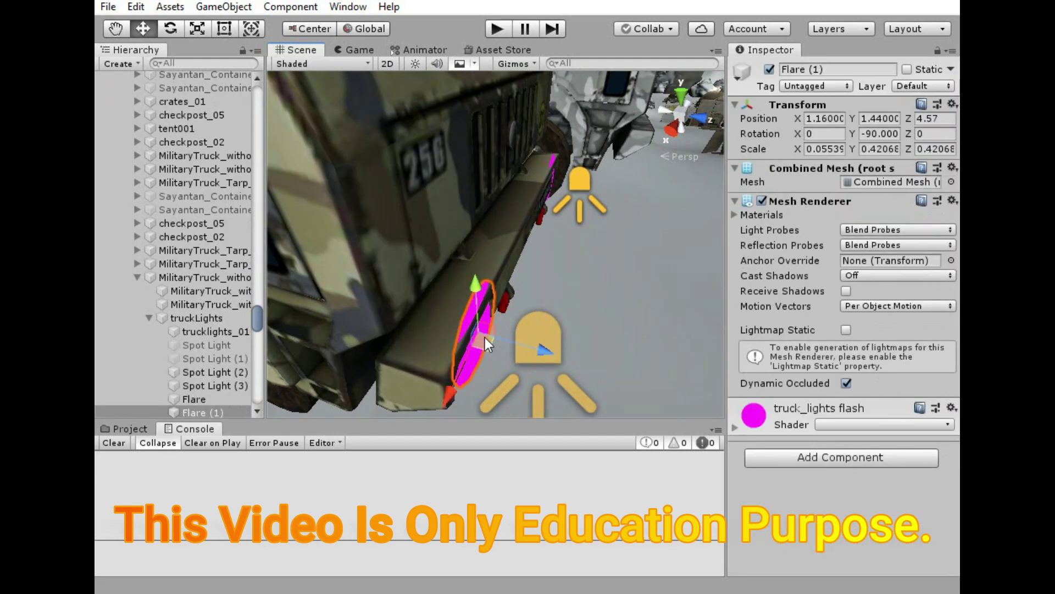
left_click(553, 158, "shift")
left_click(836, 422)
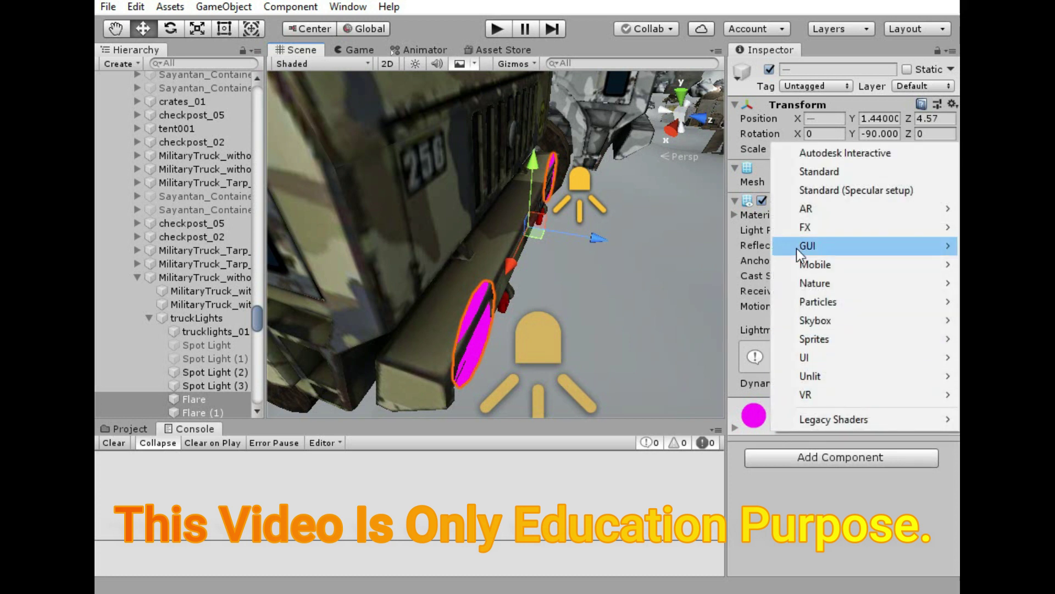
mouse_move(837, 424)
left_click(726, 154)
scroll(551, 324, "down", 3)
Give the magenta lantern's Lantern_MPhone_Helmet_1_2 material the Legacy Bumped Diffuse shader
mouse_move(551, 319)
left_mouse_down("alt")
mouse_move(338, 302)
mouse_move(312, 286)
left_mouse_up("alt")
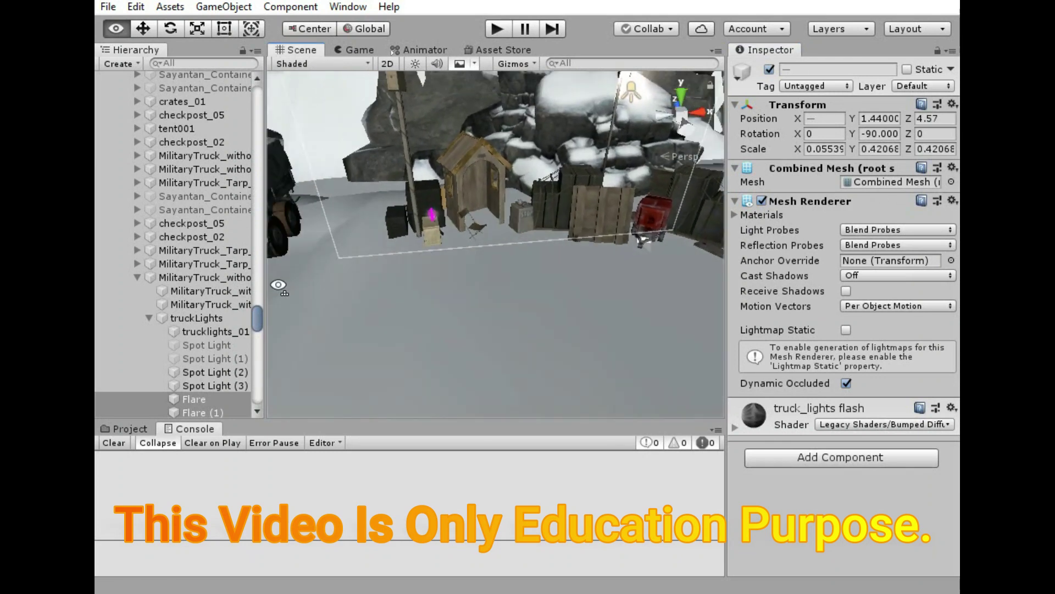
scroll(441, 275, "up", 3)
scroll(470, 319, "up", 3)
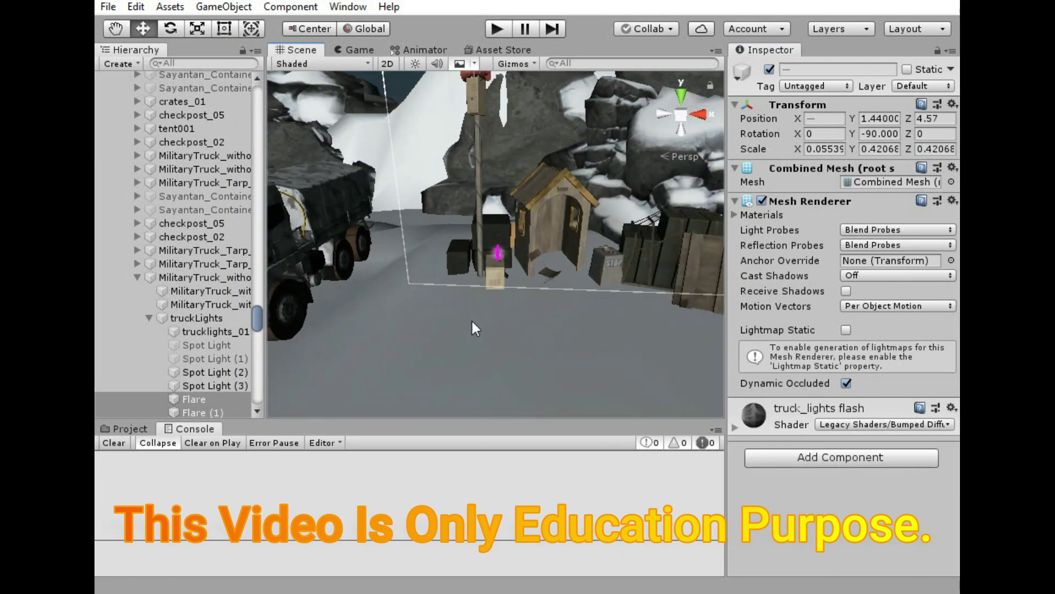
scroll(473, 320, "up", 4)
scroll(503, 320, "up", 3)
left_click(503, 323)
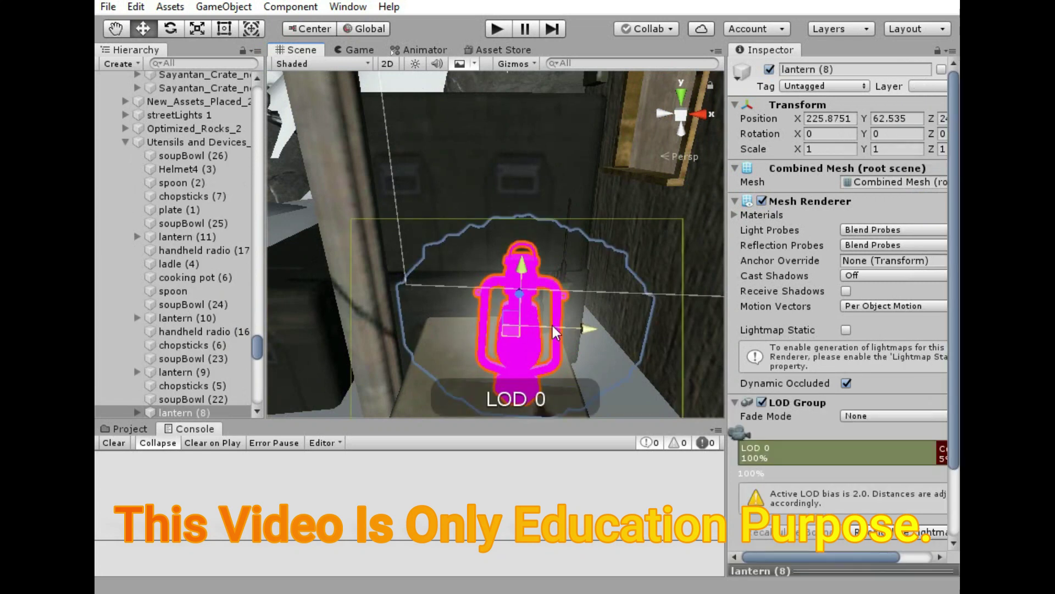
scroll(761, 459, "down", 3)
left_click(830, 495)
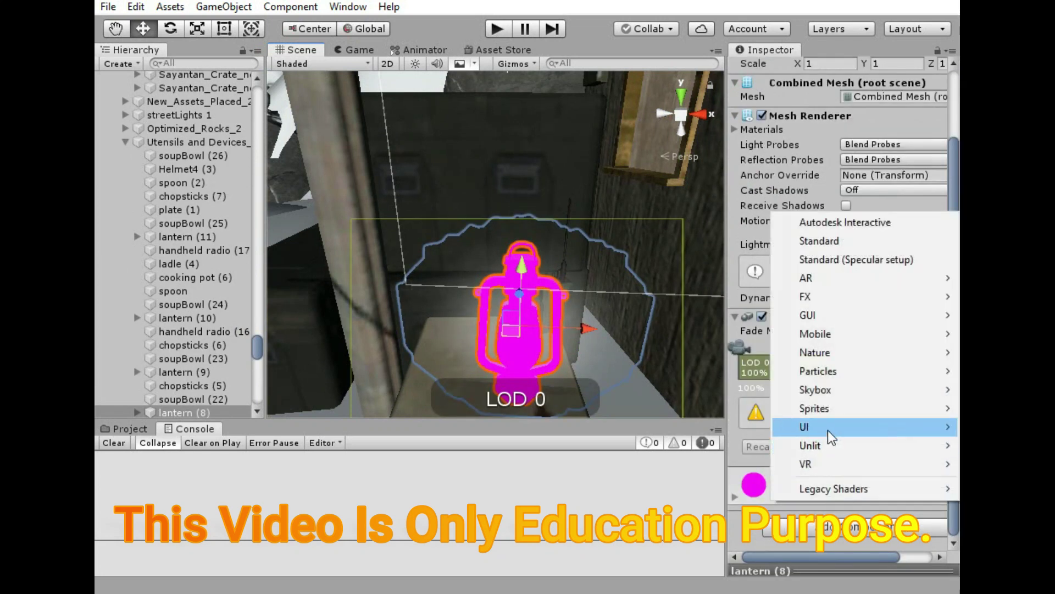
mouse_move(830, 488)
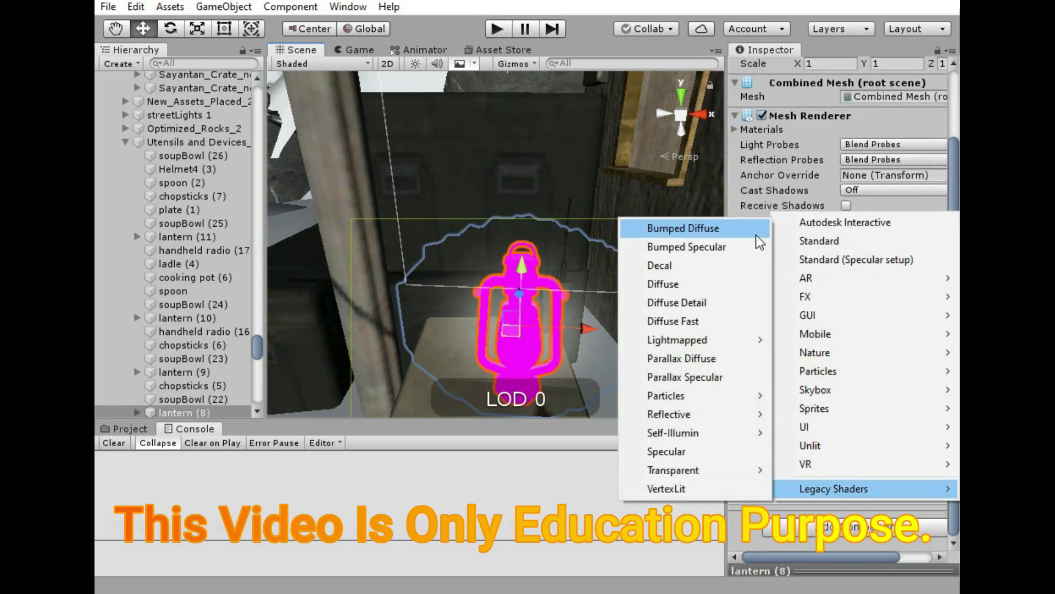
left_click(757, 235)
scroll(579, 275, "down", 5)
scroll(579, 275, "down", 3)
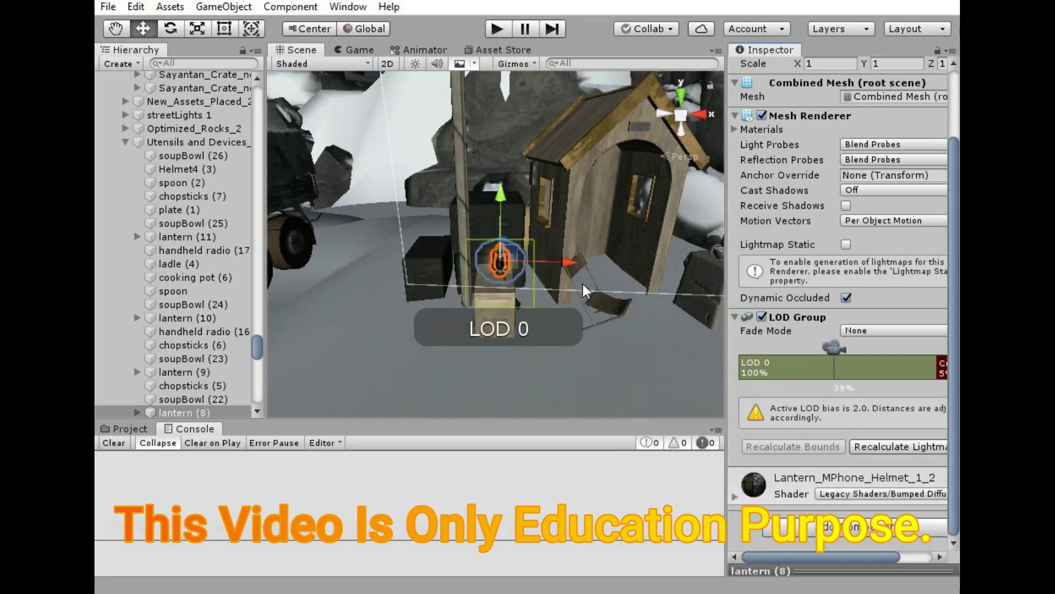
left_click(582, 356)
mouse_move(556, 252)
left_mouse_down("alt")
mouse_move(238, 316)
mouse_move(95, 328)
mouse_move(323, 243)
left_mouse_up("alt")
Look over the level from a low side view of the mountains, then tilt up toward the sky dome
scroll(385, 245, "down", 4)
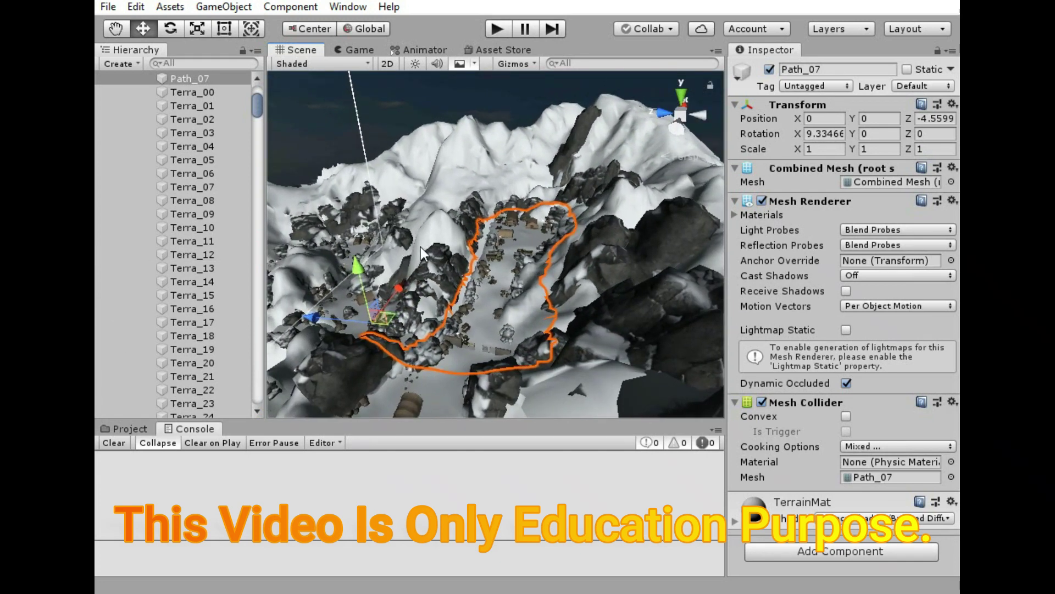
left_click_drag(420, 247, 905, 269, "alt")
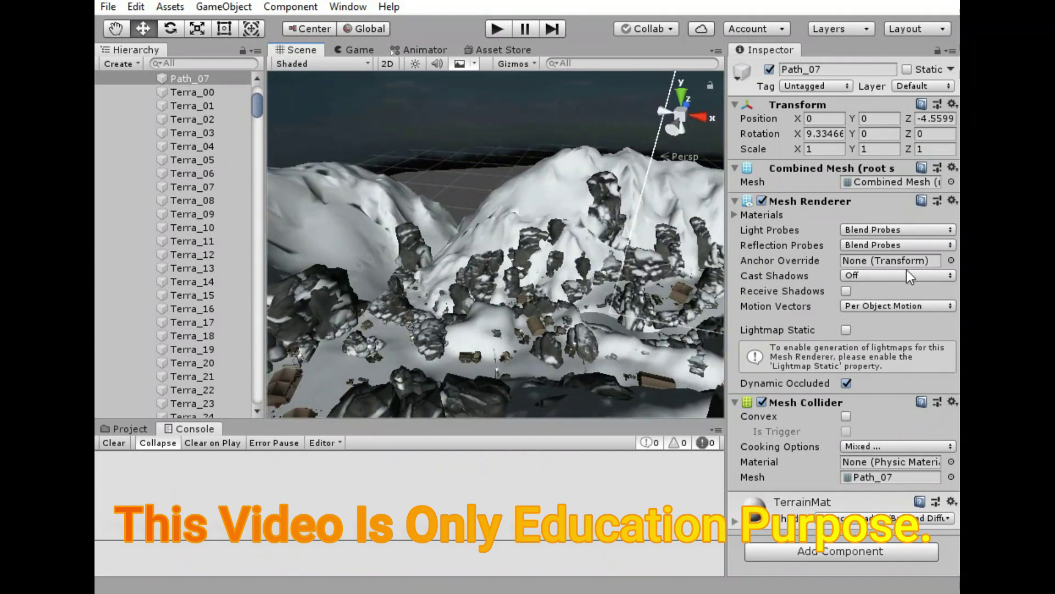
scroll(683, 397, "up", 5)
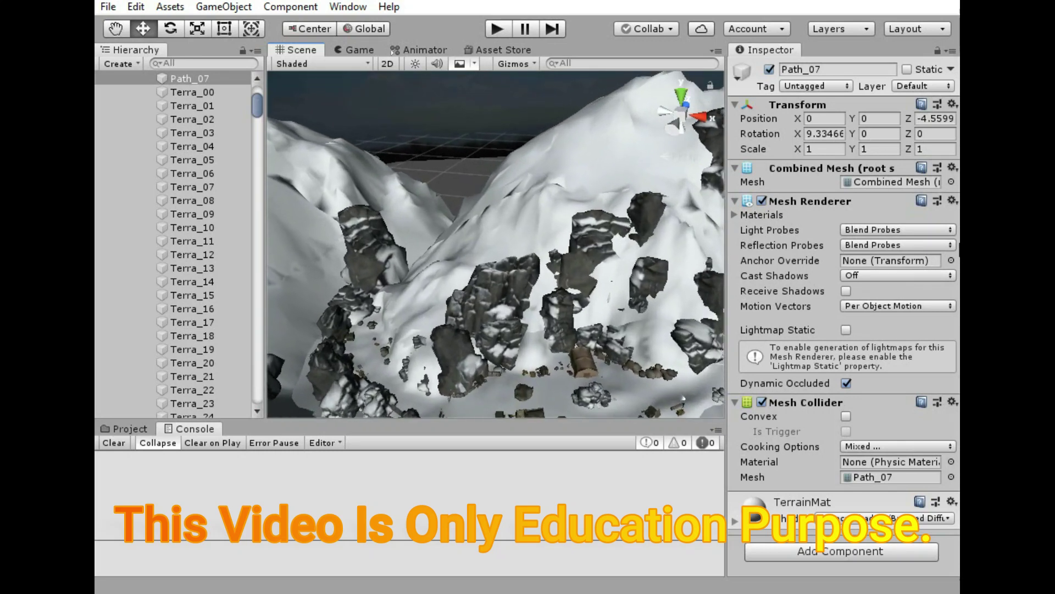
scroll(683, 397, "up", 6)
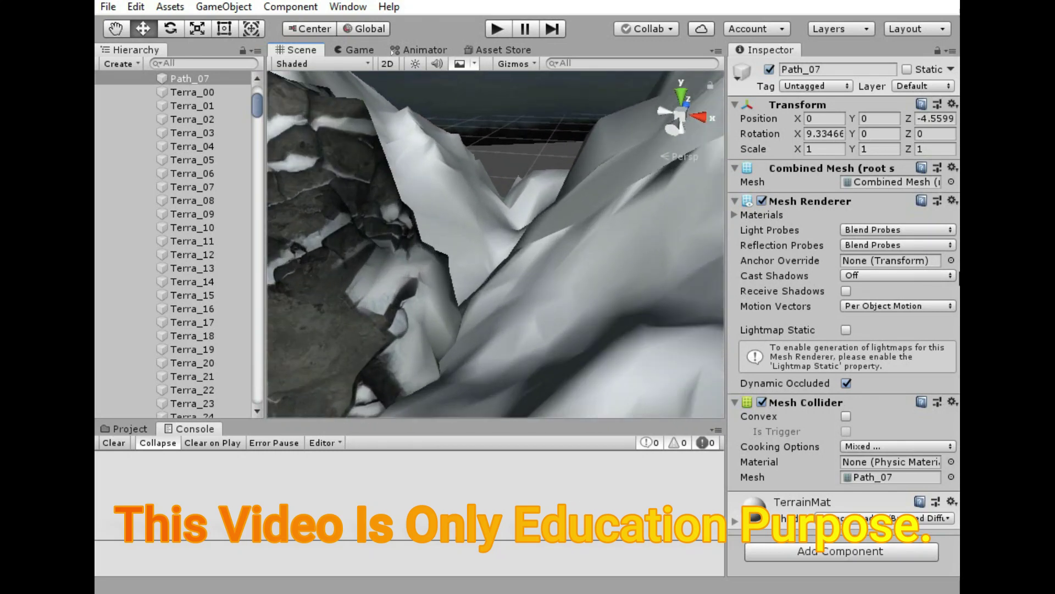
scroll(675, 265, "down", 10)
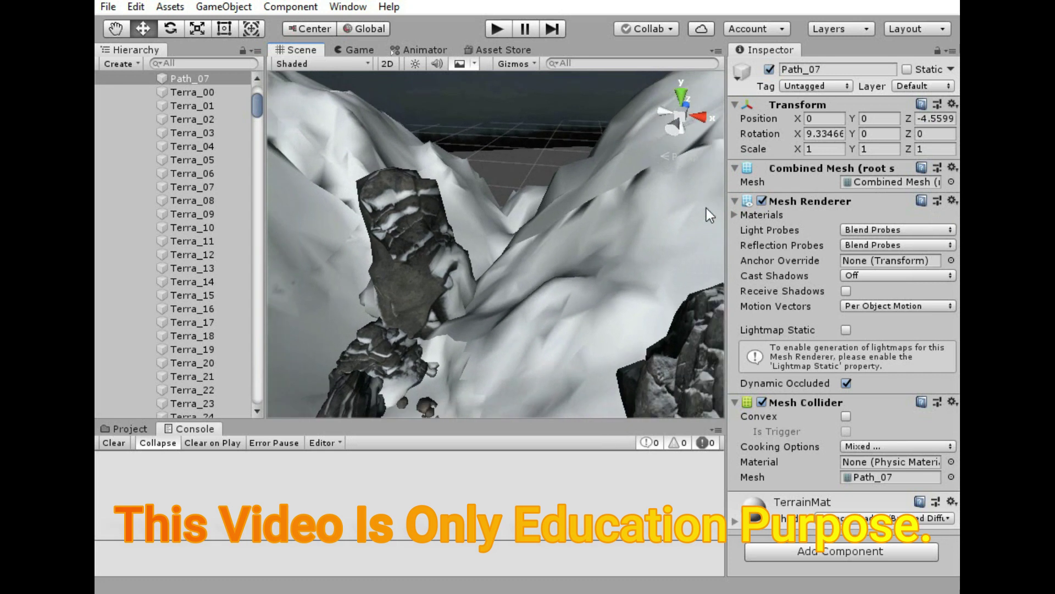
scroll(605, 282, "down", 10)
scroll(606, 281, "down", 4)
scroll(561, 263, "down", 3)
scroll(537, 258, "down", 3)
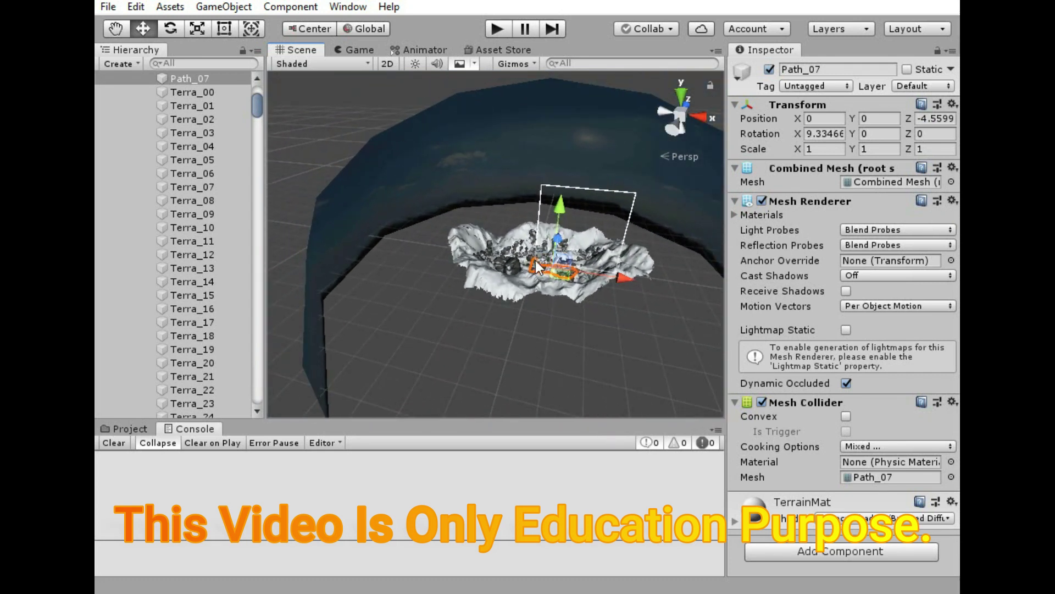
scroll(453, 235, "up", 2)
scroll(453, 236, "up", 2)
scroll(453, 235, "up", 2)
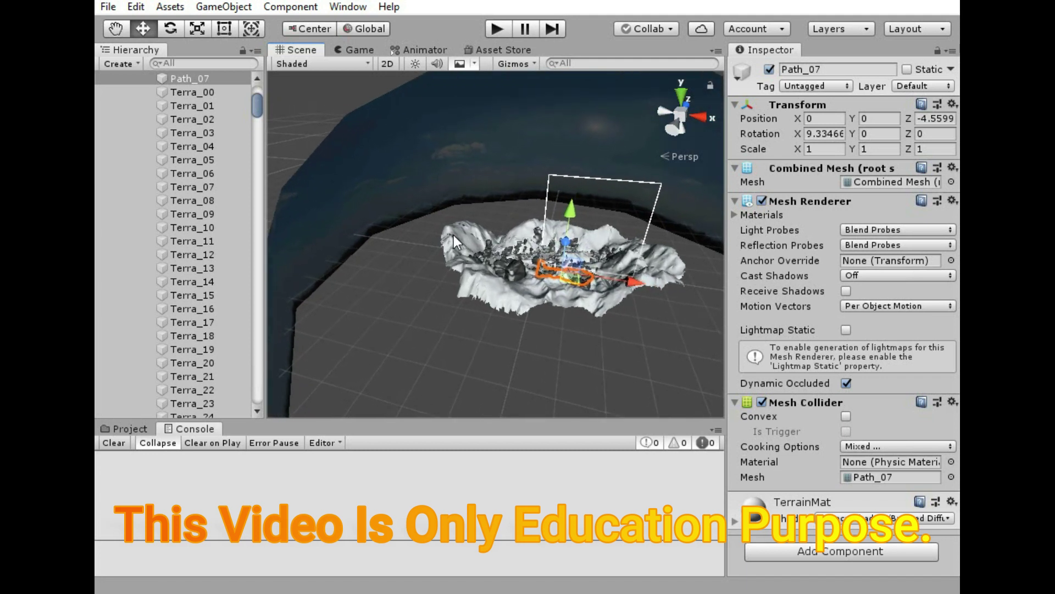
scroll(455, 236, "up", 2)
scroll(455, 235, "up", 2)
scroll(455, 235, "up", 3)
scroll(533, 277, "up", 3)
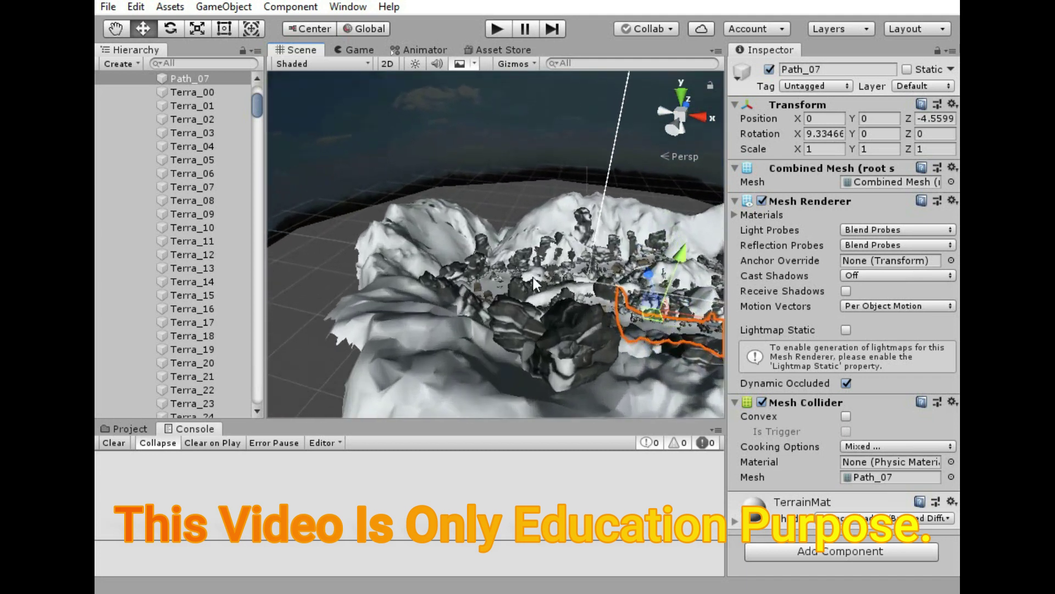
mouse_move(533, 277)
right_mouse_down()
mouse_move(240, 167)
mouse_move(306, 189)
right_mouse_up()
Select sky dome pieces sky_2 and sky_4 and check the Skydome material's Mobile/Unlit shader choices
left_click(403, 175)
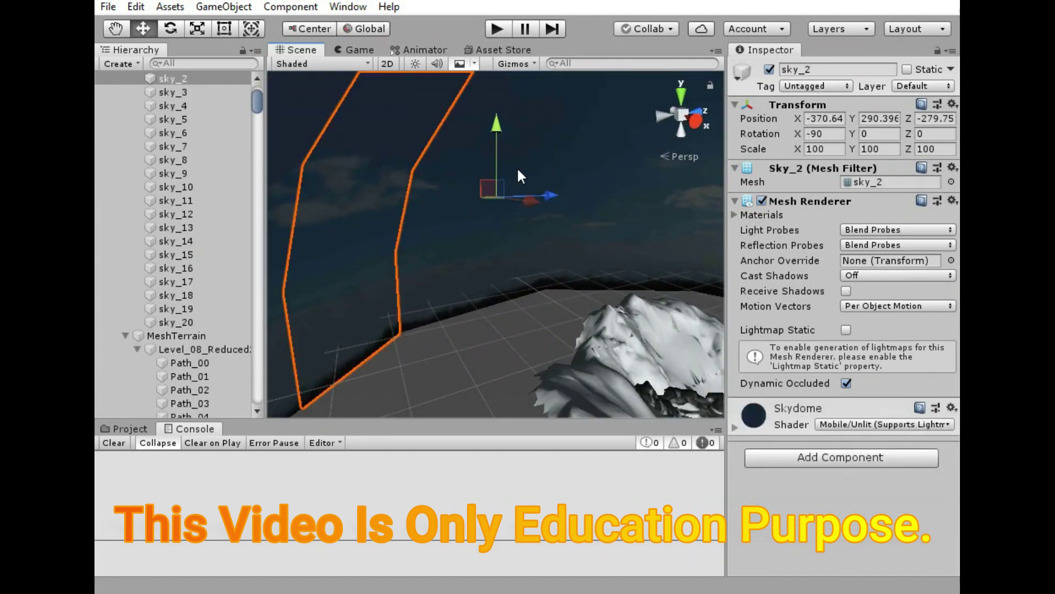
left_click(570, 146)
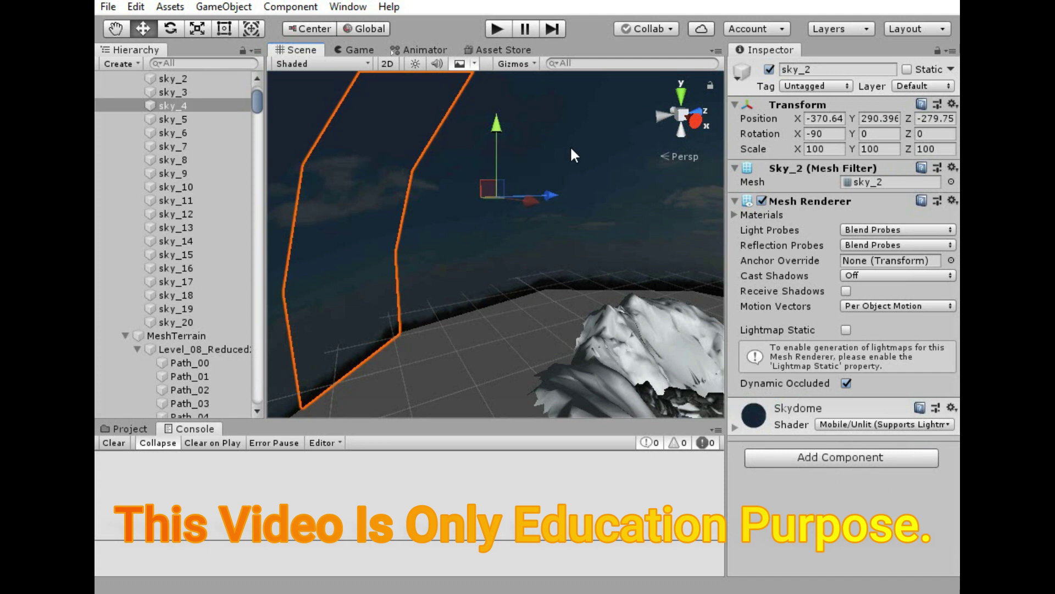
left_click(870, 425)
left_click(780, 486)
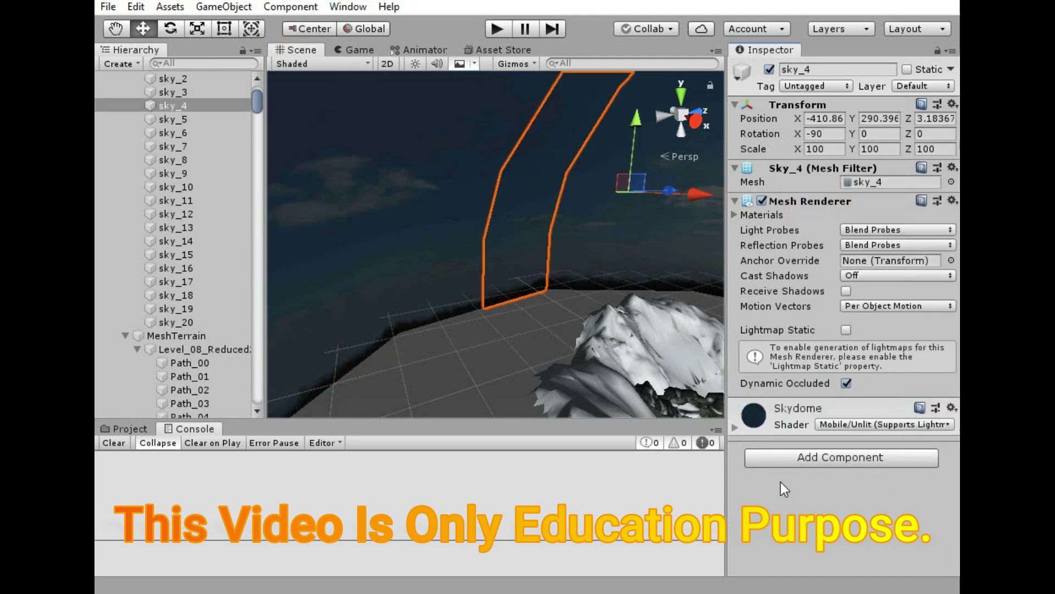
Expand the Skydome material and try Sign5_6_Radios_normal as its base texture before reverting
left_click(734, 431)
scroll(909, 406, "down", 1)
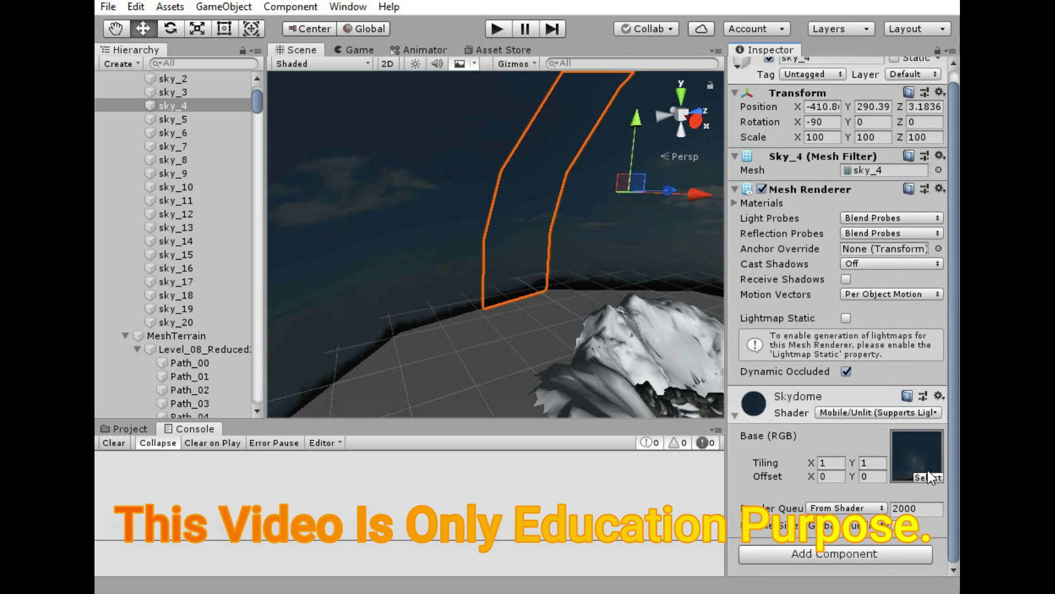
left_click(928, 476)
left_click(176, 430)
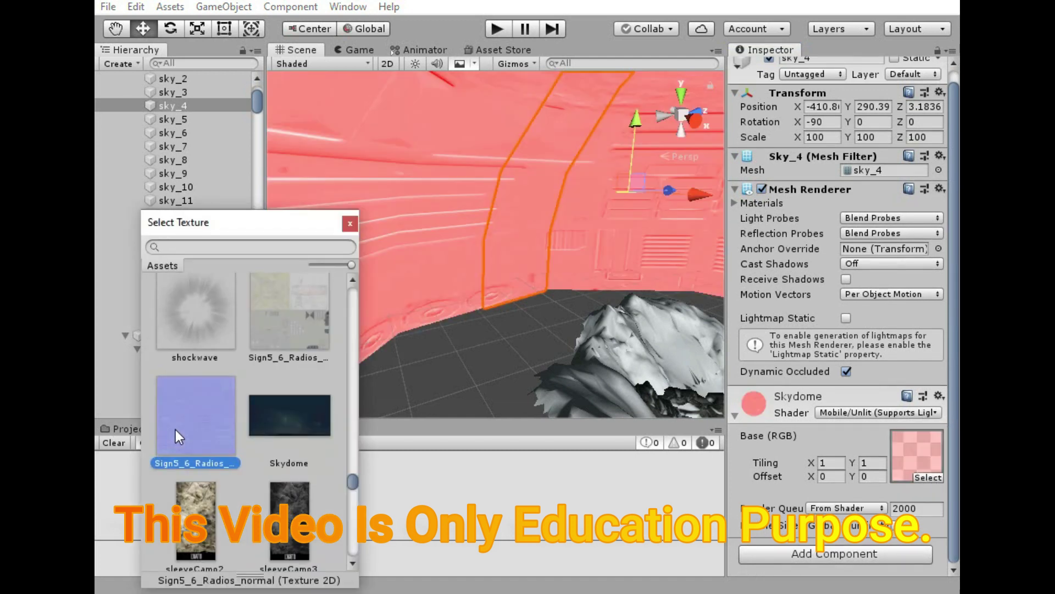
left_click(272, 423)
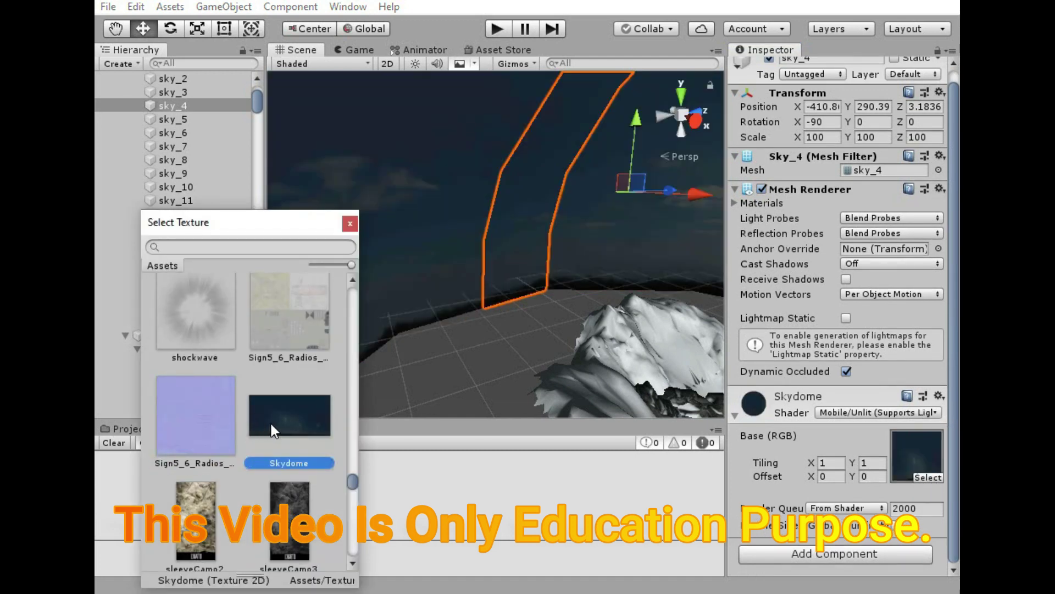
Set the Skydome material's Base (RGB) texture to preview-example-256x128
scroll(261, 420, "down", 3)
scroll(260, 421, "up", 2)
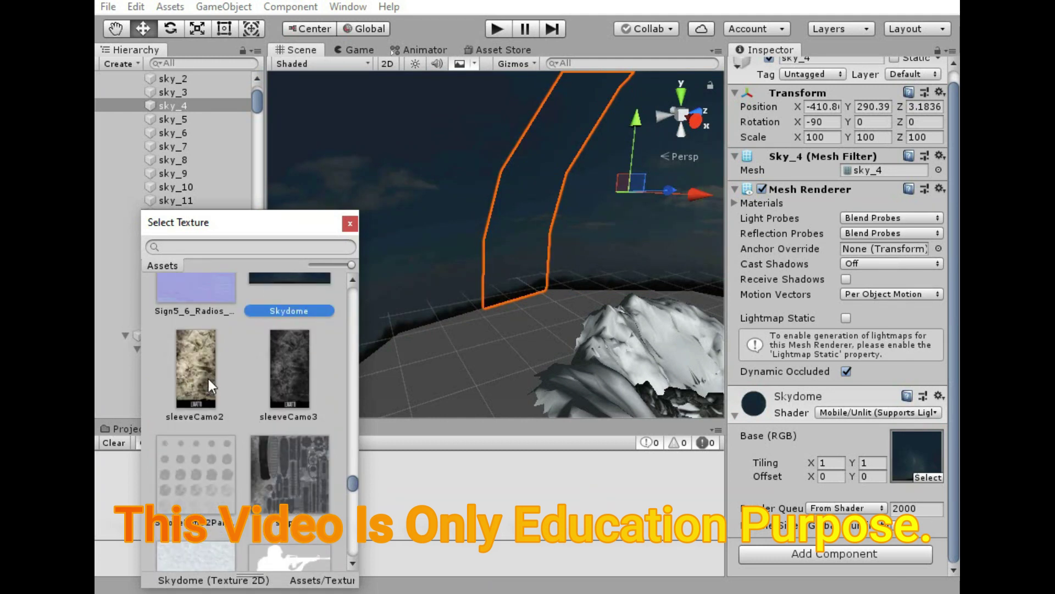
scroll(275, 388, "up", 3)
scroll(275, 389, "up", 2)
scroll(275, 388, "up", 2)
scroll(275, 388, "up", 2)
scroll(275, 388, "up", 2)
scroll(275, 388, "up", 2)
scroll(275, 388, "up", 2)
scroll(275, 388, "up", 2)
scroll(275, 388, "up", 2)
scroll(275, 388, "up", 3)
scroll(275, 389, "up", 2)
left_click(295, 407)
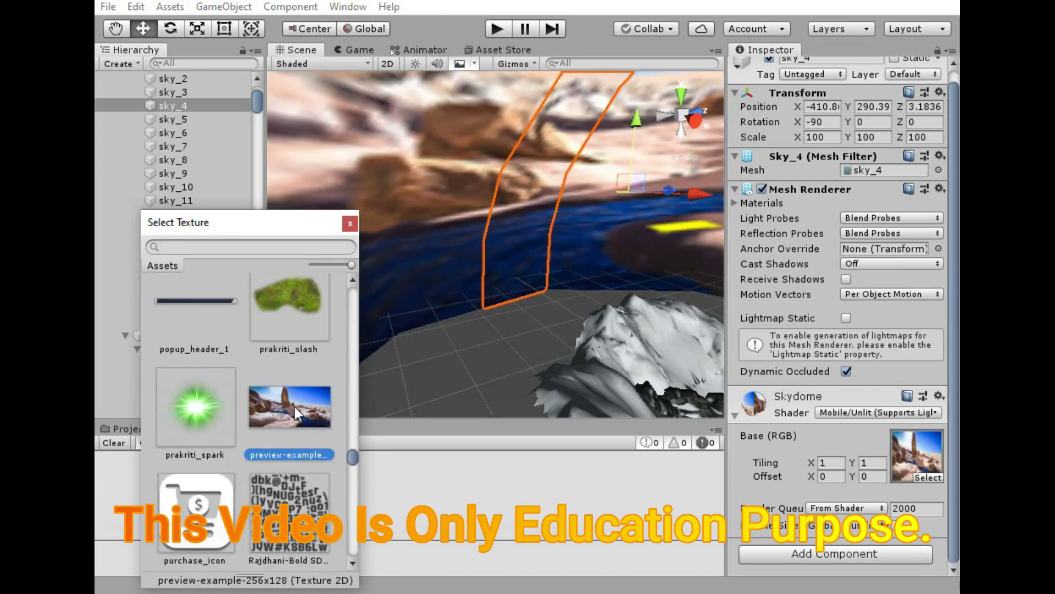
left_click(553, 294)
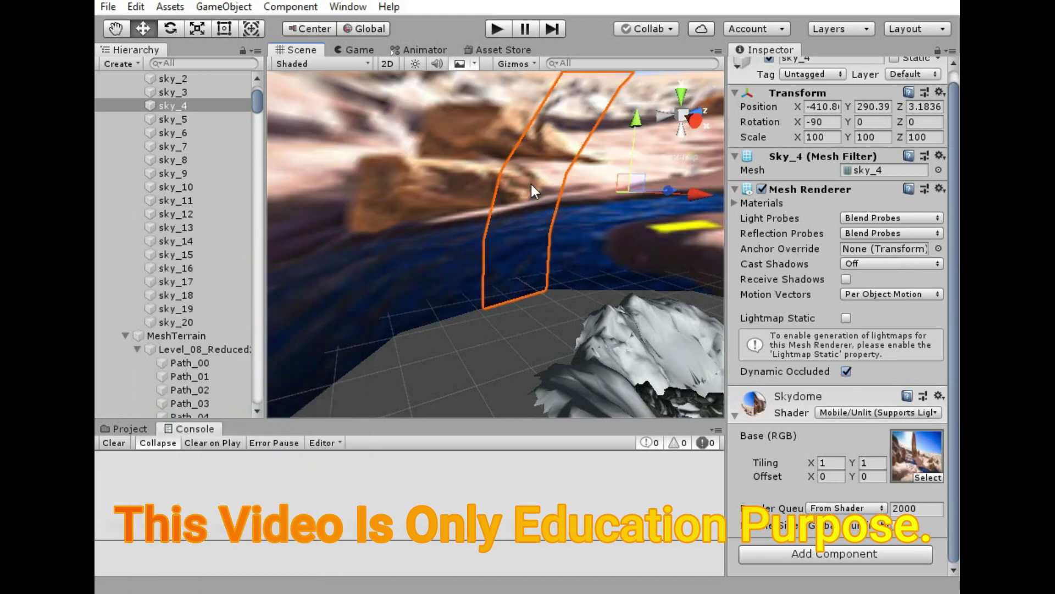
Orbit and pull the view back over the rocky terrain
left_click_drag(628, 275, 107, 283, "alt")
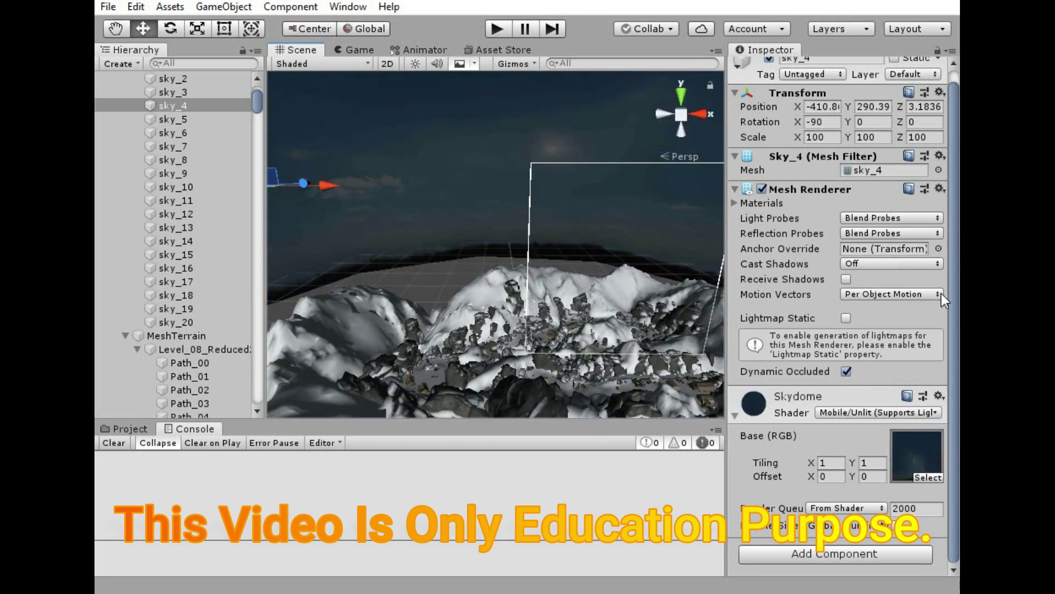
scroll(523, 258, "up", 2)
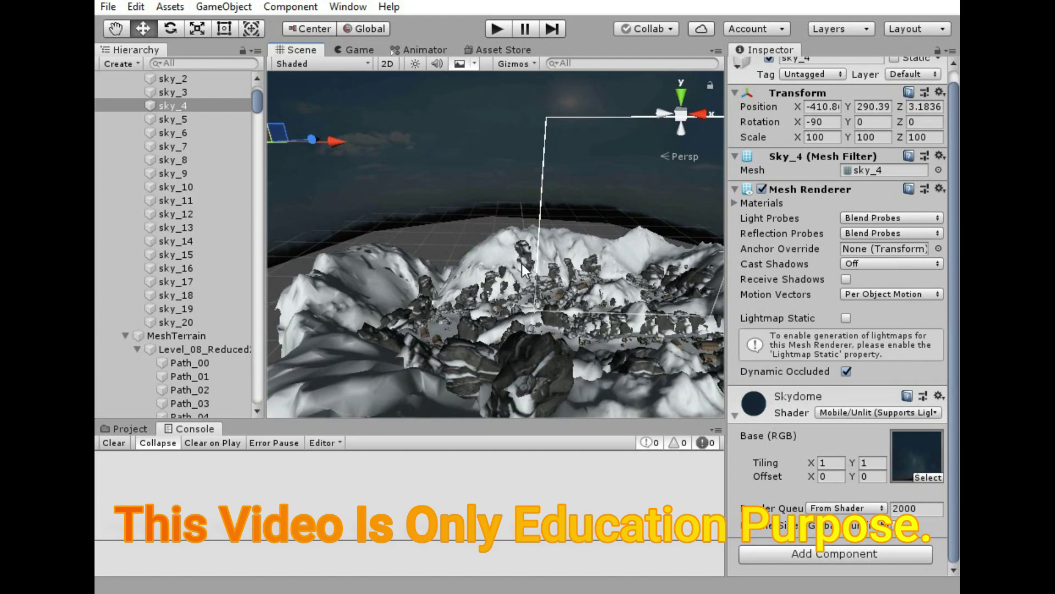
scroll(523, 263, "up", 3)
scroll(524, 259, "up", 3)
scroll(524, 259, "up", 3)
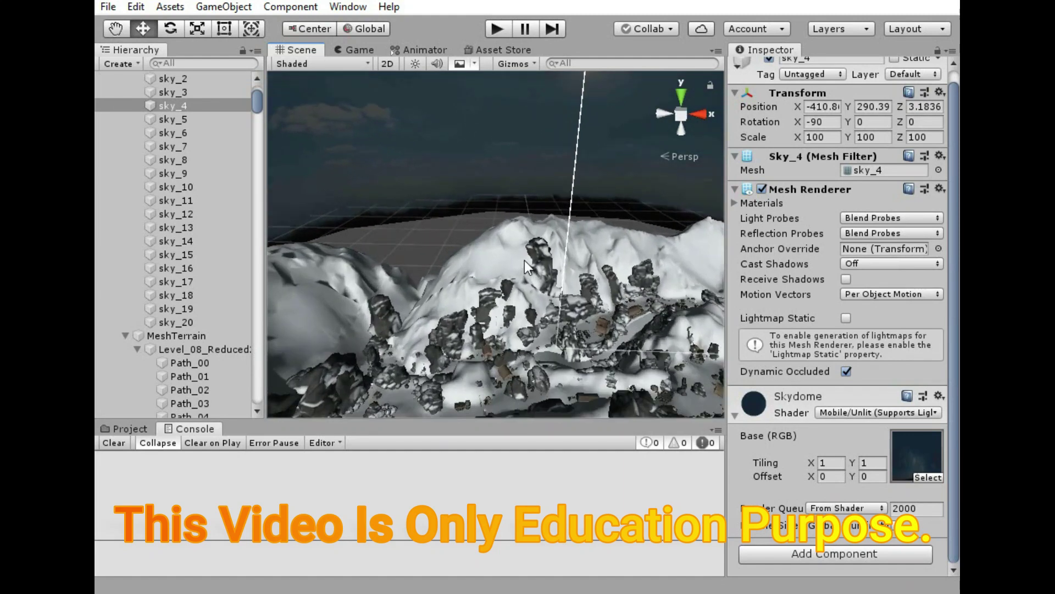
scroll(486, 251, "up", 3)
scroll(499, 253, "up", 3)
mouse_move(499, 253)
left_mouse_down("alt")
mouse_move(740, 318)
mouse_move(415, 222)
left_mouse_up("alt")
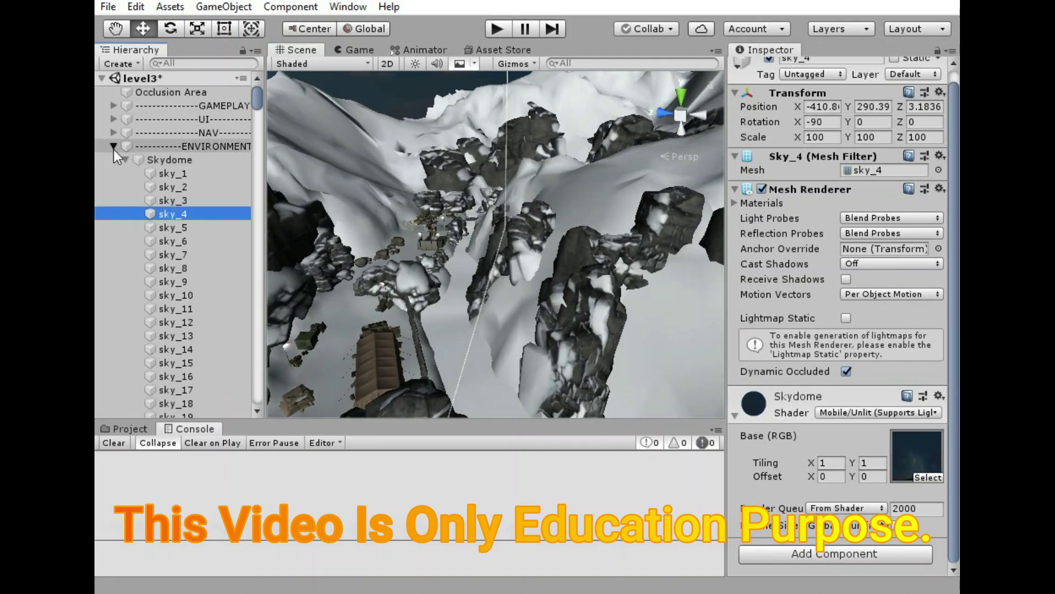
Collapse ENVIRONMENT and frame the ENVIRONMENT, NAV, UI and GAMEPLAY groups in a 2D view
left_click(114, 146)
left_click(175, 148)
double_click(176, 149)
double_click(197, 136)
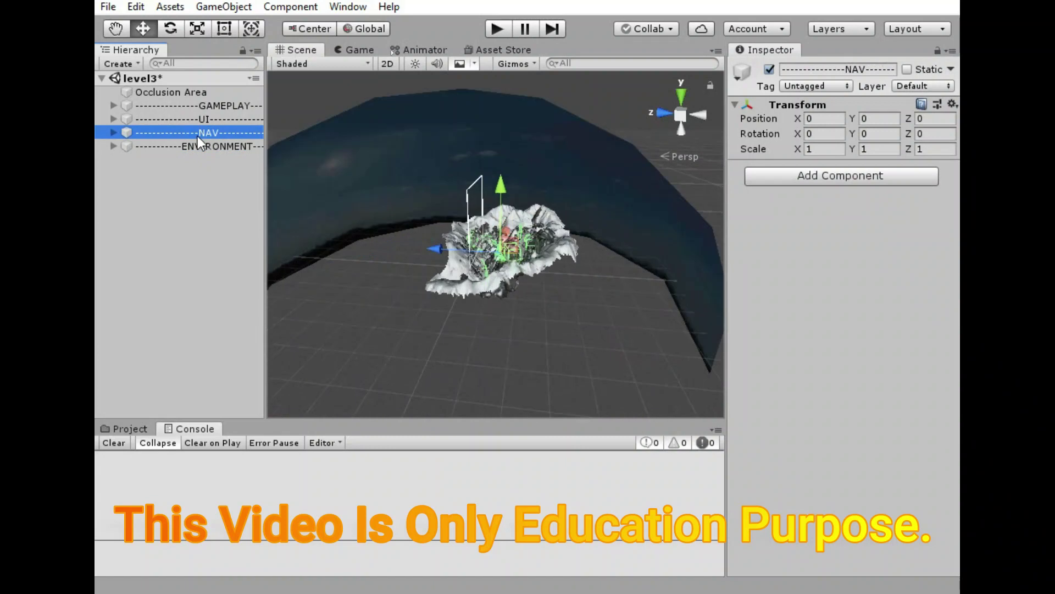
left_click(384, 67)
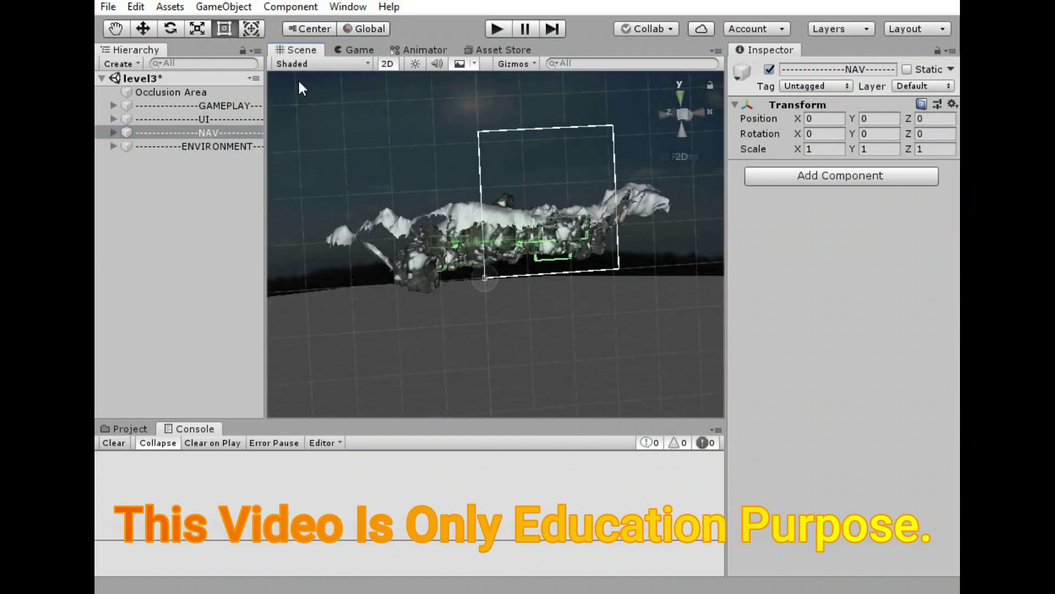
double_click(173, 123)
double_click(168, 104)
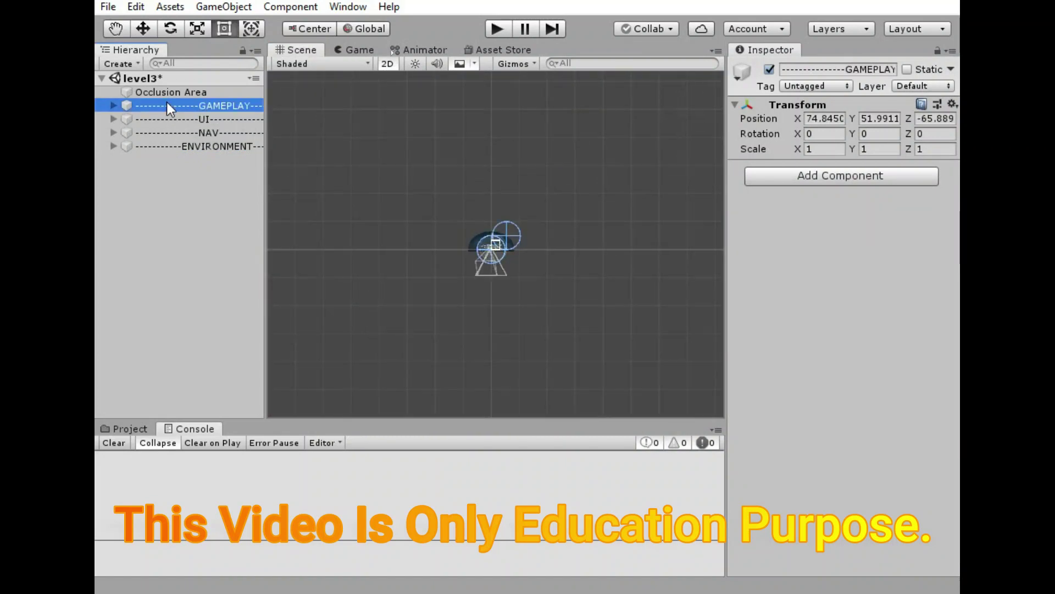
Zoom in on GAMEPLAY and briefly check the Animator panel before returning to the Scene view
scroll(460, 223, "up", 2)
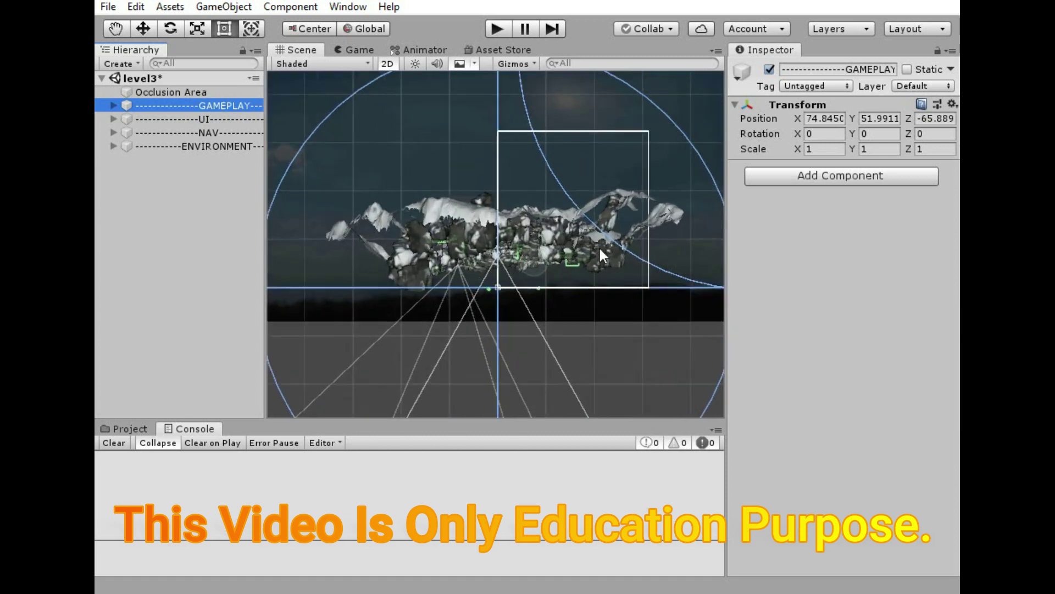
scroll(484, 209, "up", 2)
scroll(490, 233, "up", 2)
scroll(500, 256, "up", 2)
scroll(500, 256, "up", 3)
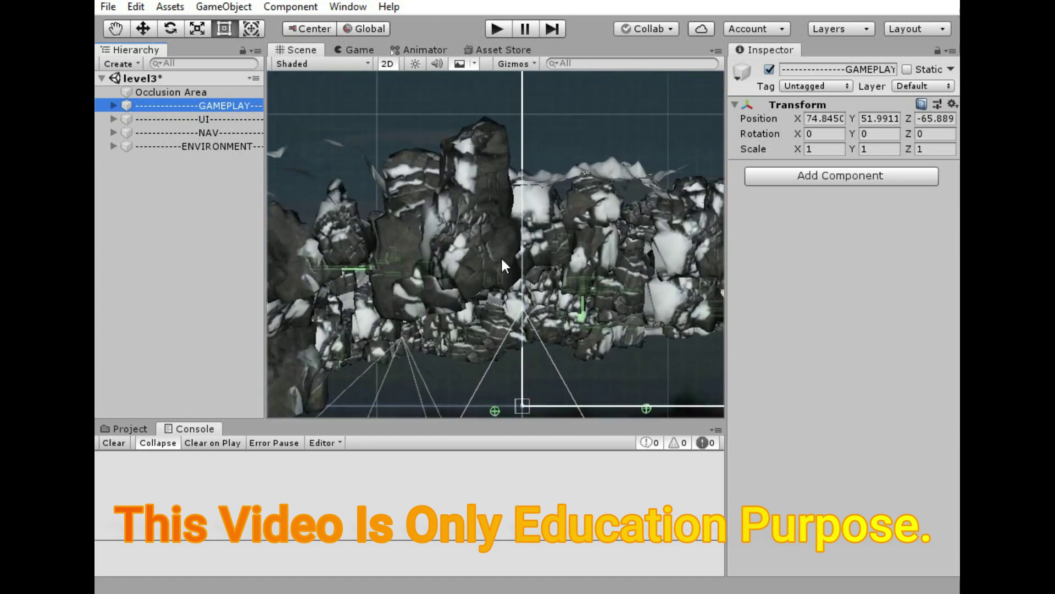
left_click(396, 52)
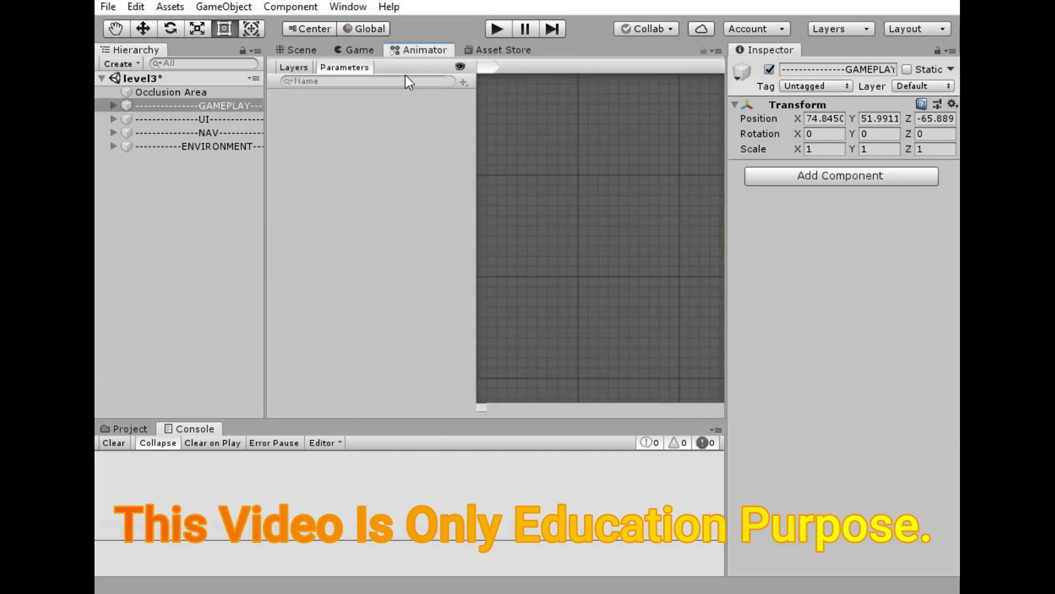
left_click(323, 54)
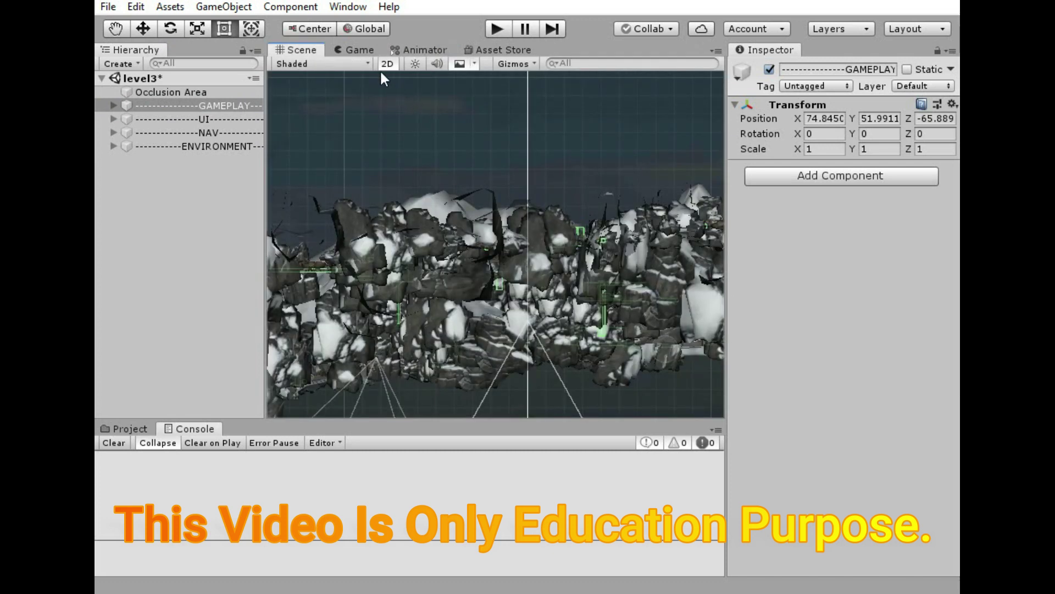
Return the Scene view to 3D and fly forward over the rocks into the canyon
left_click(387, 65)
key("w")
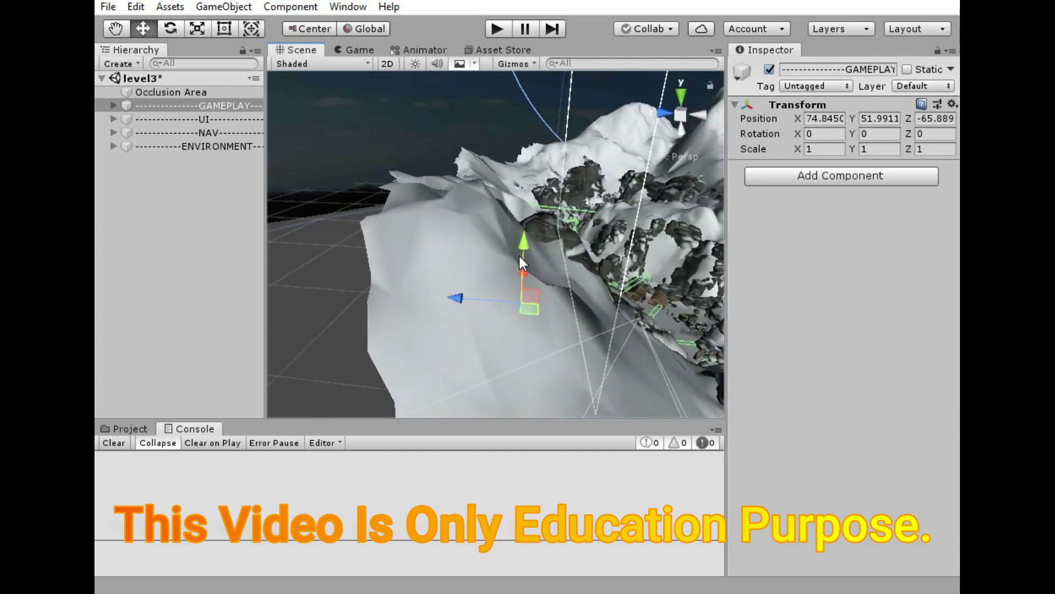
key("Up")
key("Right")
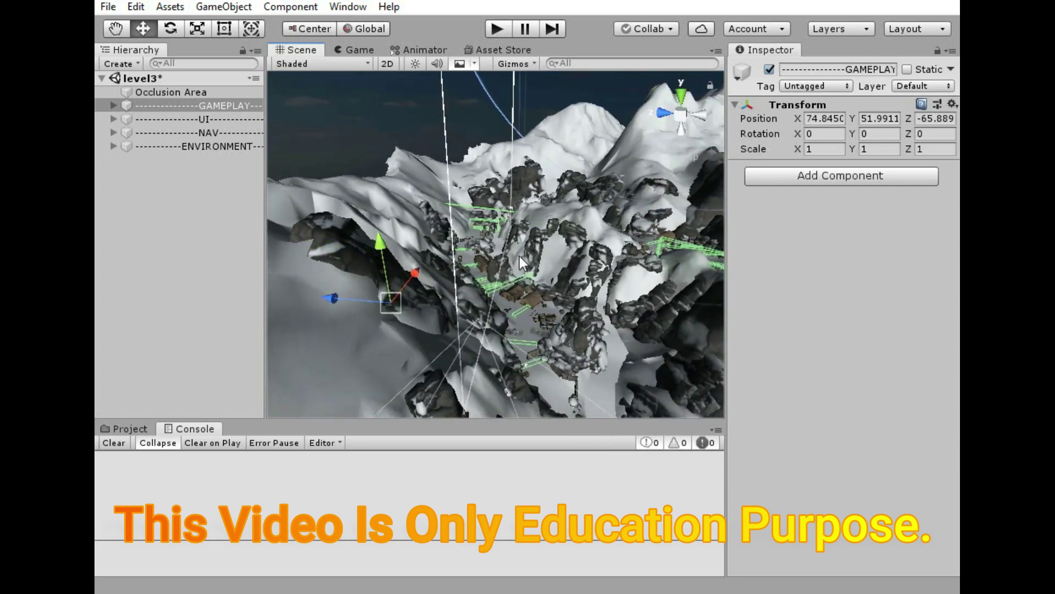
key("Up")
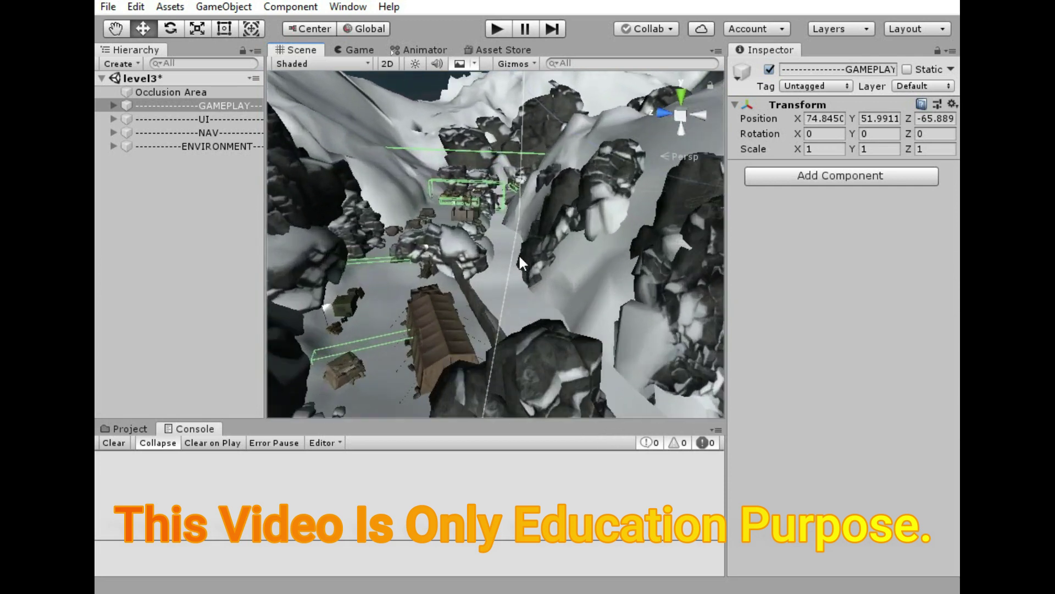
key("Up")
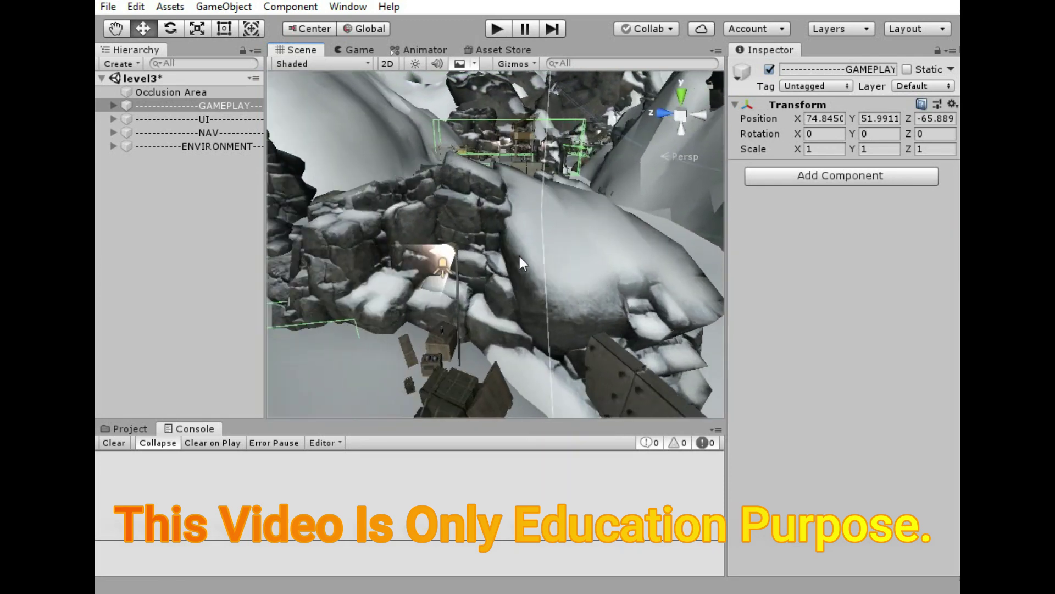
key("Up")
Steer toward the distant structure and fly through the rocks to open ground above the tents
right_click_drag(503, 259, 572, 193)
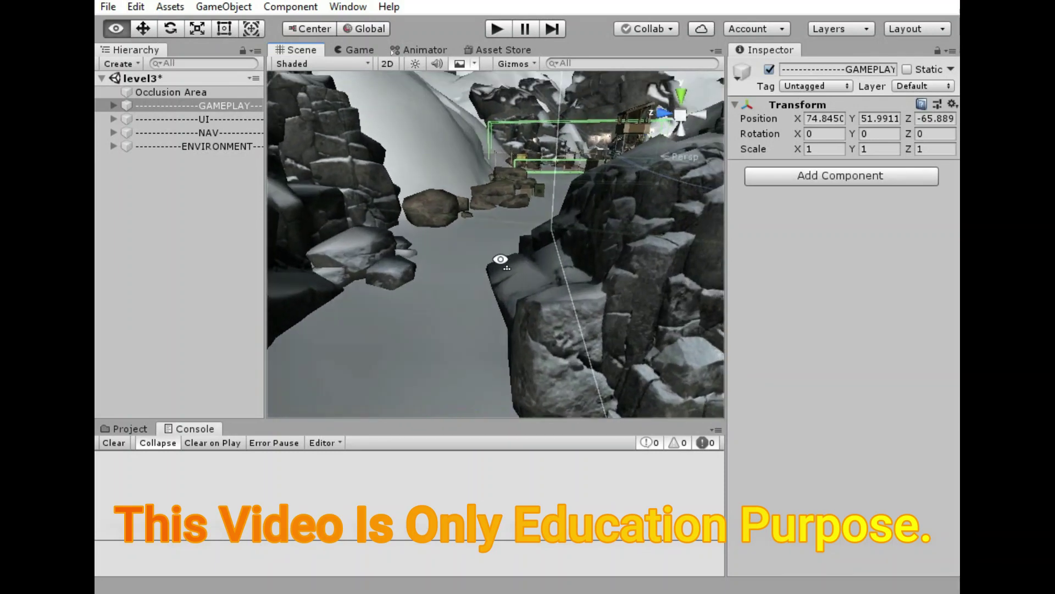
key("Up")
mouse_move(526, 220)
right_mouse_down()
mouse_move(568, 215)
mouse_move(548, 231)
right_mouse_up()
key("Up")
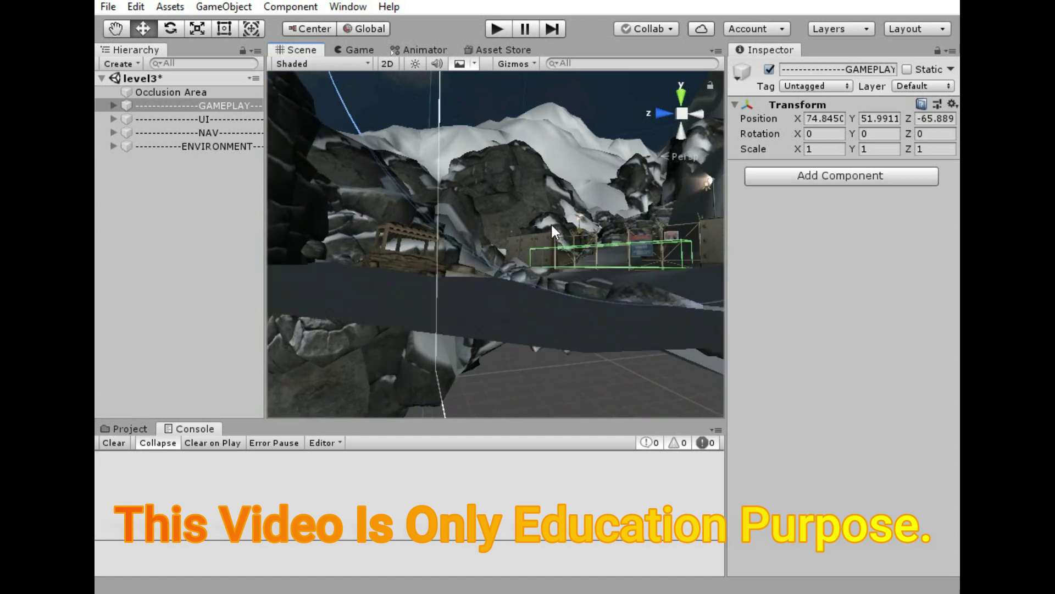
key("Up")
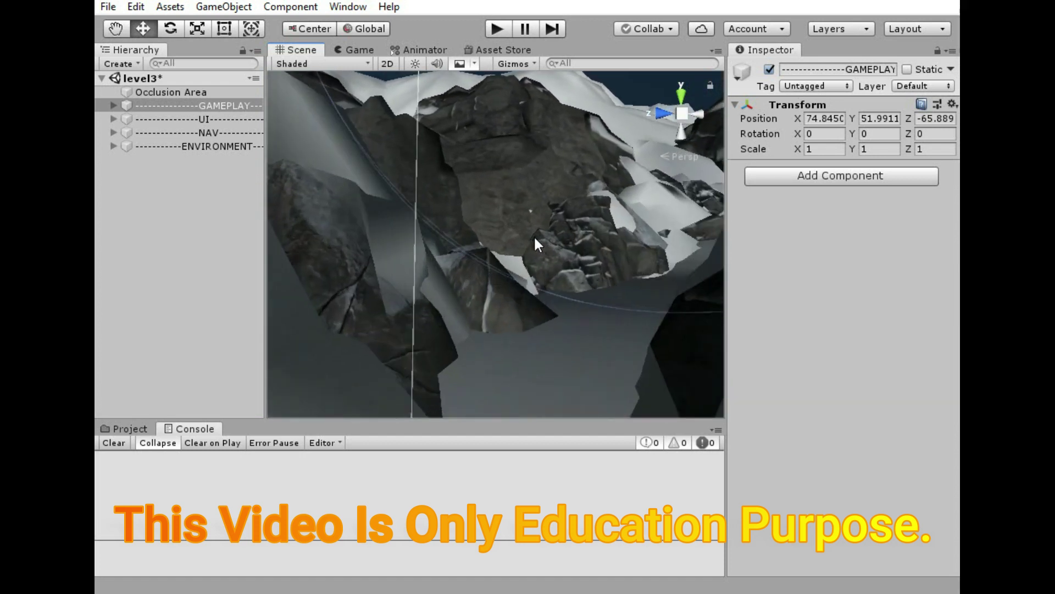
key("Up")
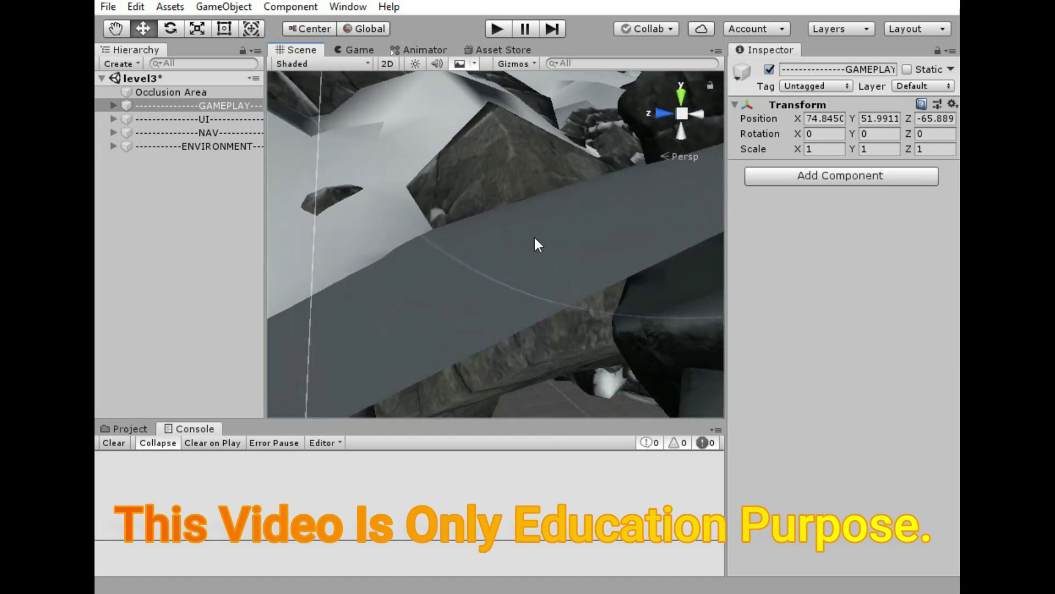
key("Up")
mouse_move(520, 282)
right_mouse_down()
mouse_move(521, 269)
mouse_move(494, 297)
mouse_move(423, 312)
right_mouse_up()
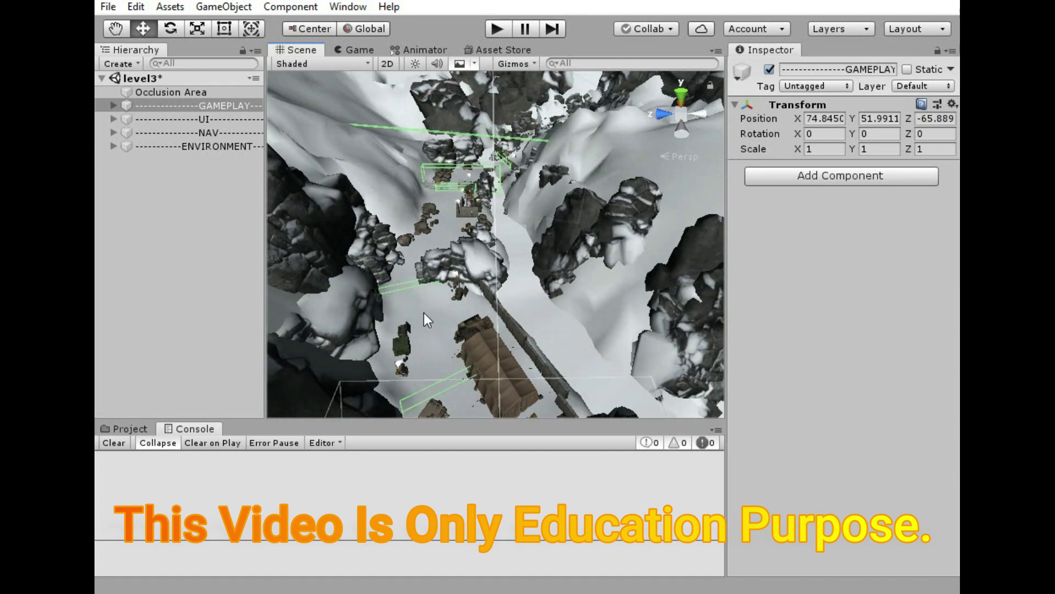
Select tent_05 and drag it down to about Y 25.67
left_click(482, 366)
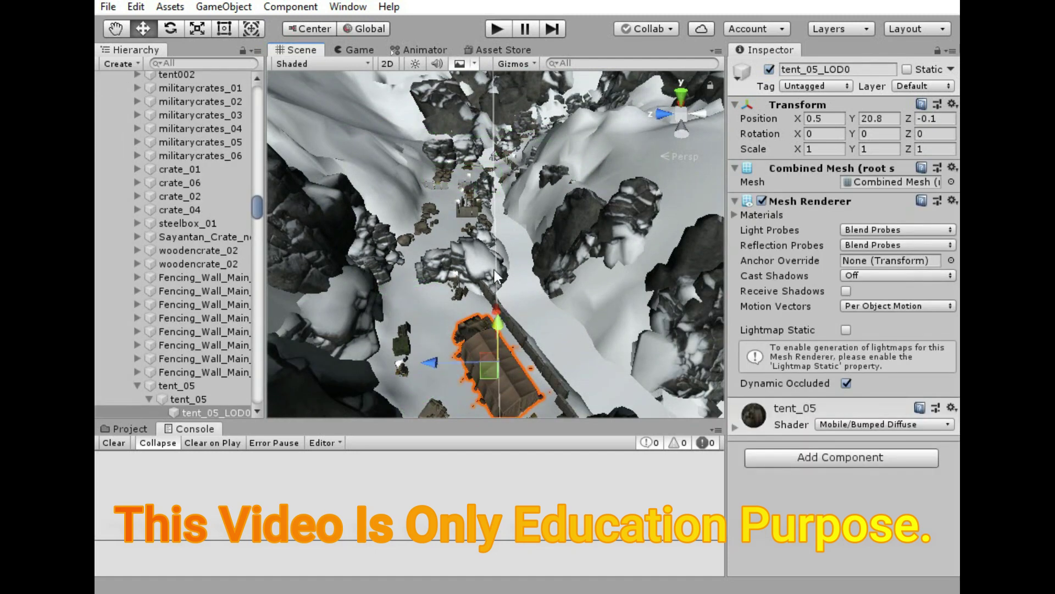
right_click_drag(416, 316, 343, 385)
left_click(148, 386)
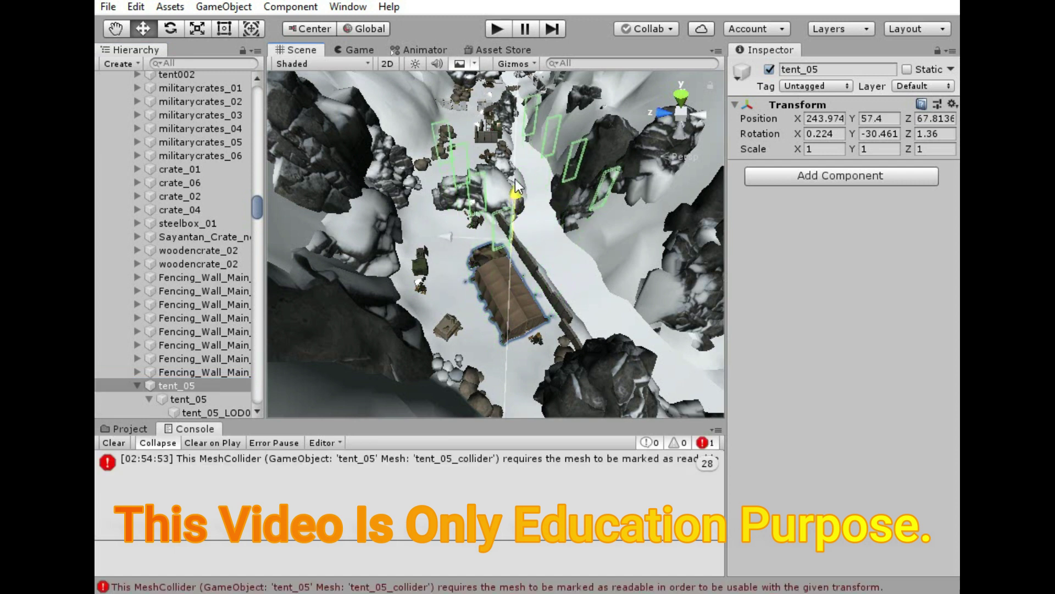
left_click_drag(480, 215, 402, 304)
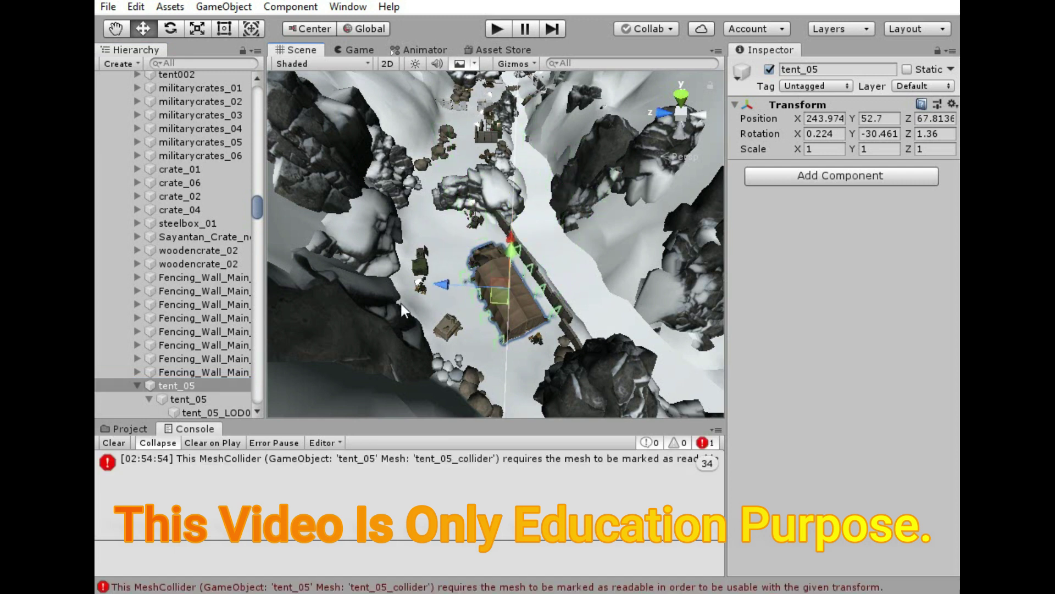
mouse_move(401, 303)
right_mouse_down()
mouse_move(474, 315)
mouse_move(526, 201)
mouse_move(650, 93)
right_mouse_up()
scroll(526, 201, "up", 5)
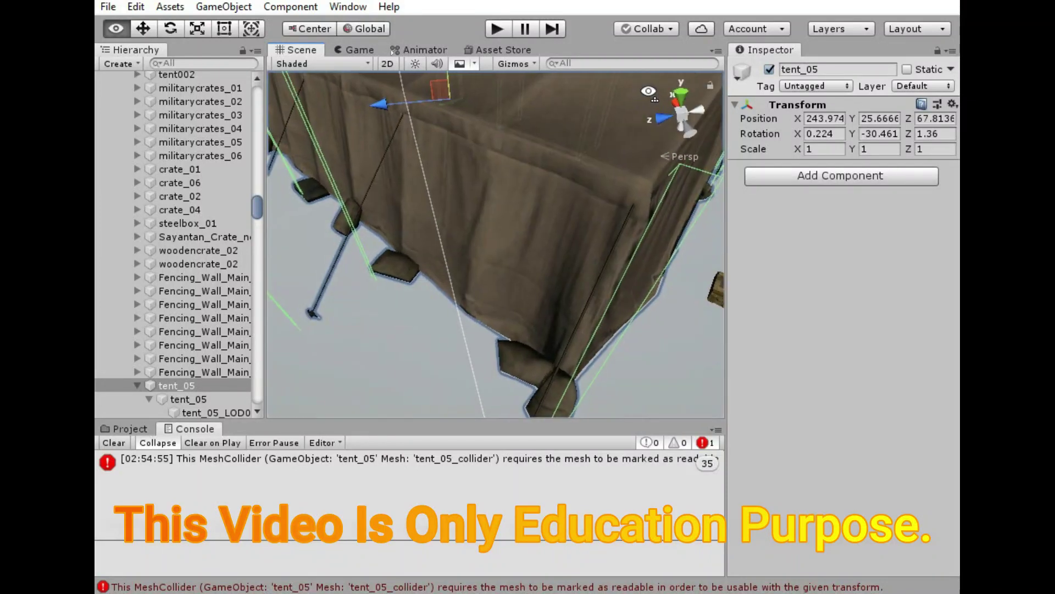
Nudge the tent_05_LOD0 mesh slightly higher, then set tent_05 to Position Y 31.2
left_click(536, 208)
right_click_drag(485, 233, 421, 132)
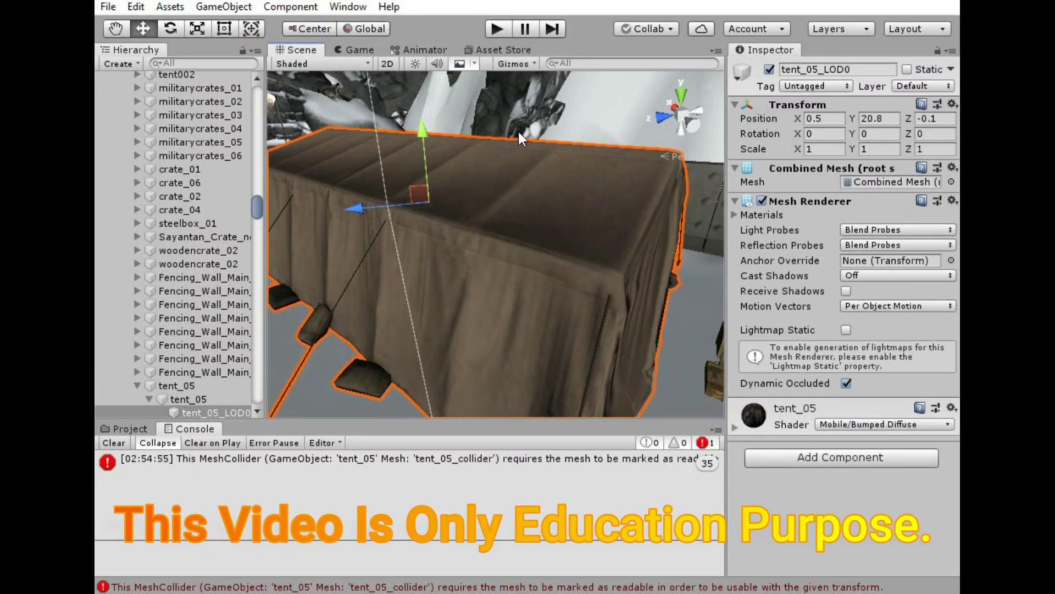
left_click_drag(420, 129, 444, 140)
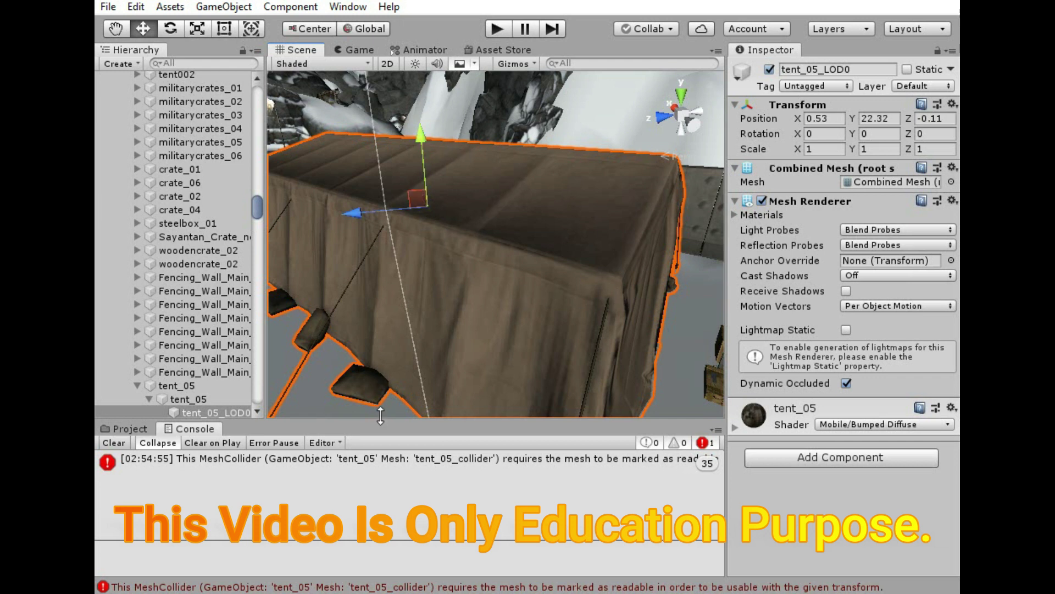
left_click(412, 460)
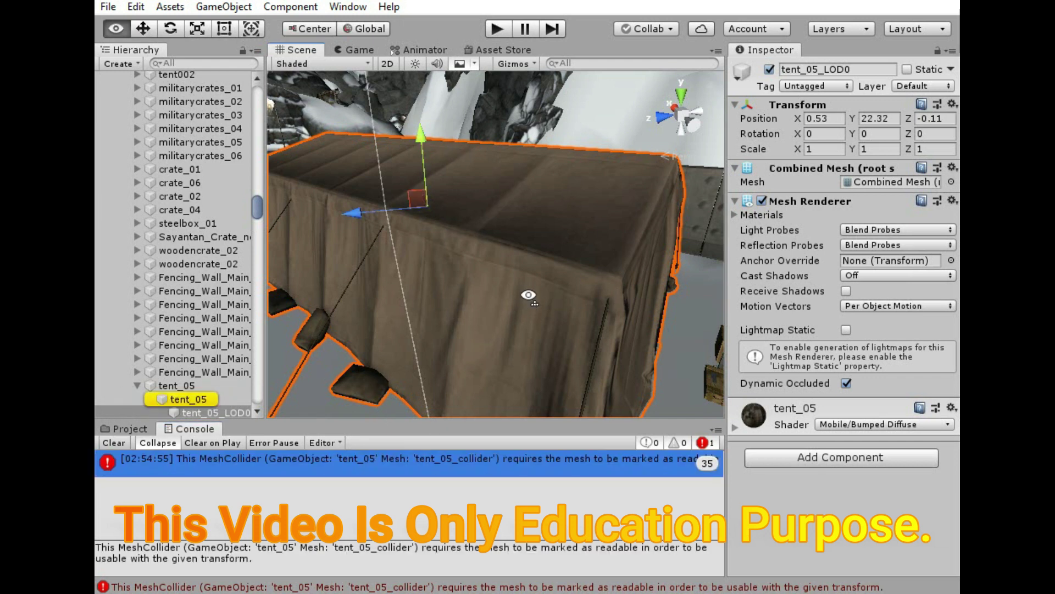
right_click_drag(529, 296, 401, 364)
scroll(400, 364, "down", 5)
left_click(176, 384)
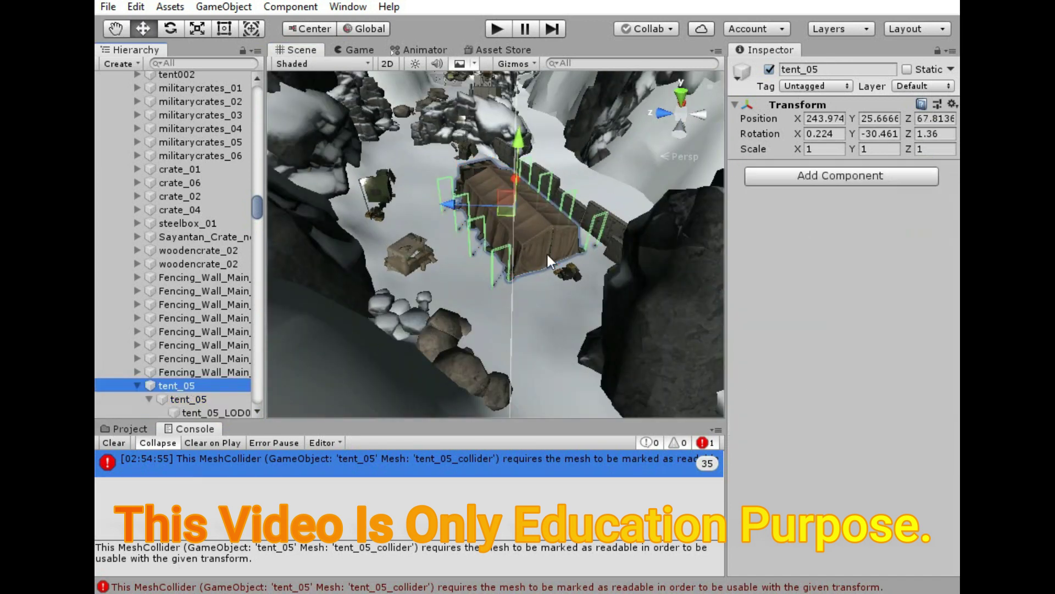
left_click_drag(518, 138, 521, 108)
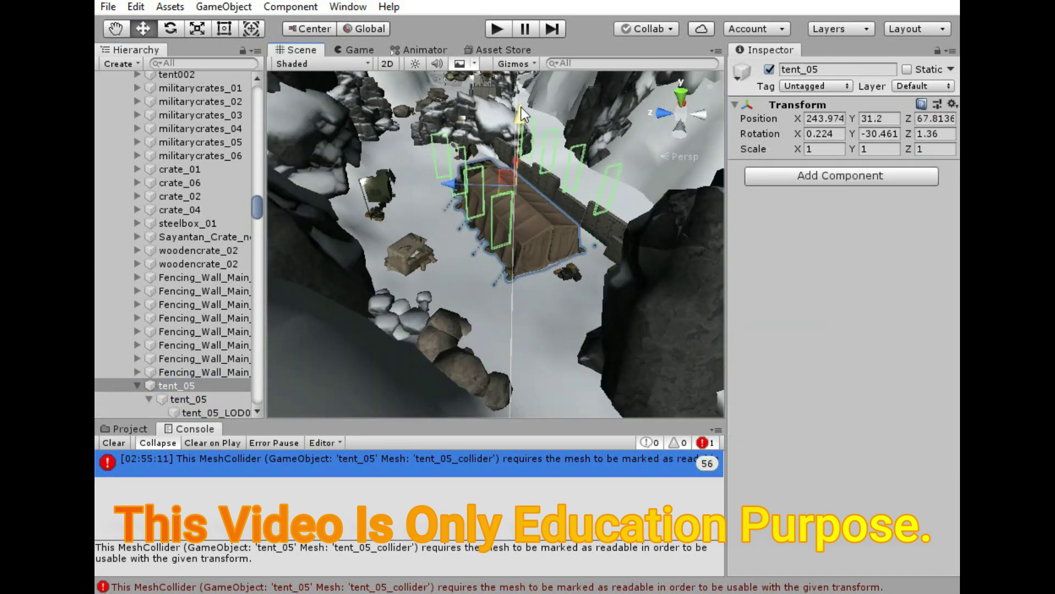
left_click(127, 428)
Frame the Fencing_Wall_Main gate and try lifting it, then undo the move
double_click(199, 296)
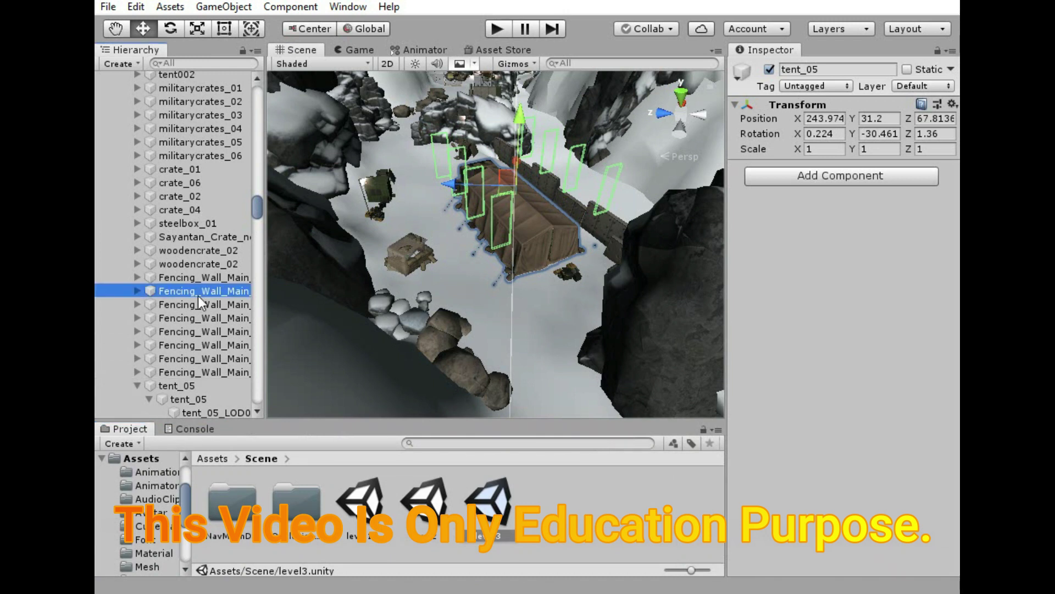
mouse_move(501, 190)
left_mouse_down()
mouse_move(497, 115)
mouse_move(486, 146)
left_mouse_up()
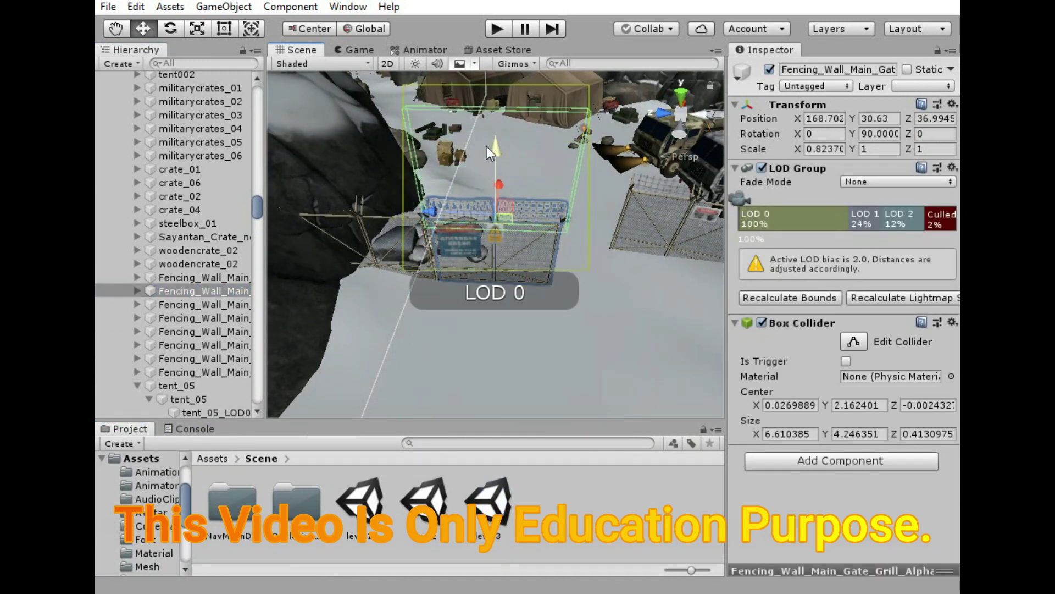
key("ctrl+z")
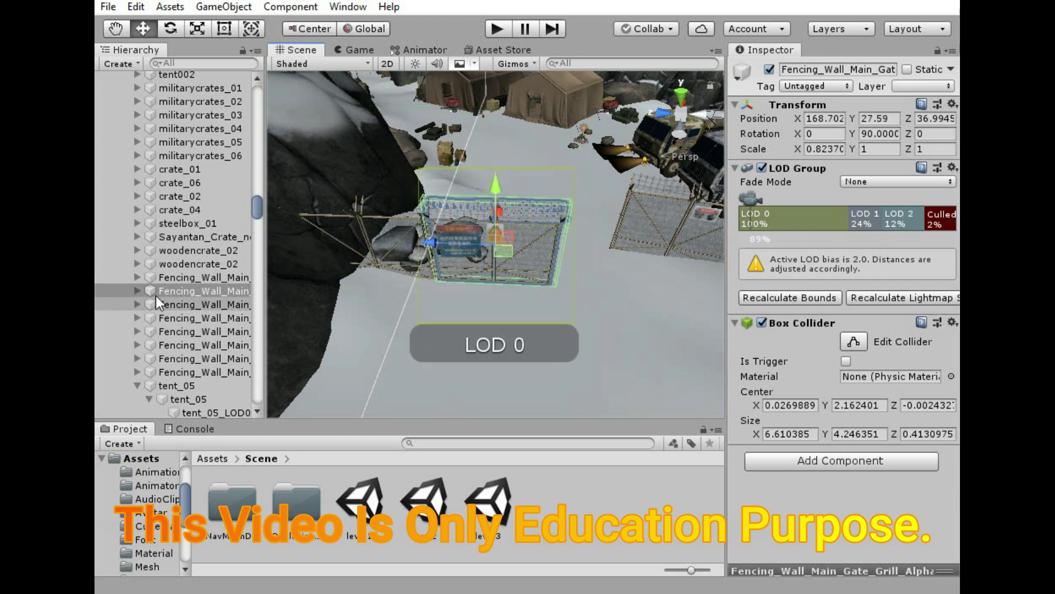
Raise the gate's first grill part to Y 3.29 and toggle the parts' Mesh Renderer off and on
left_click(136, 290)
left_click(189, 304)
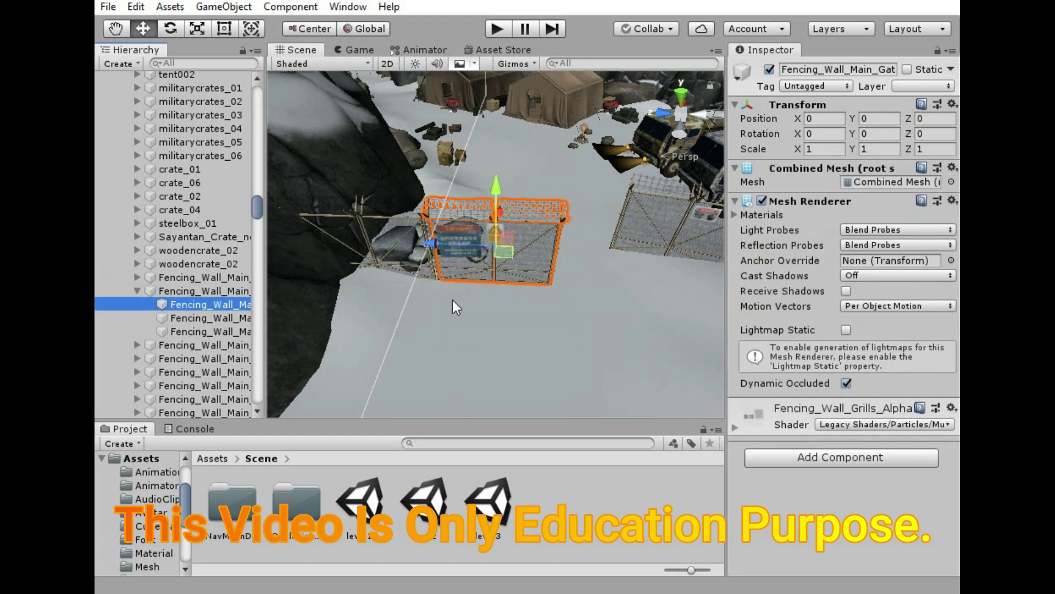
left_click_drag(502, 183, 498, 169)
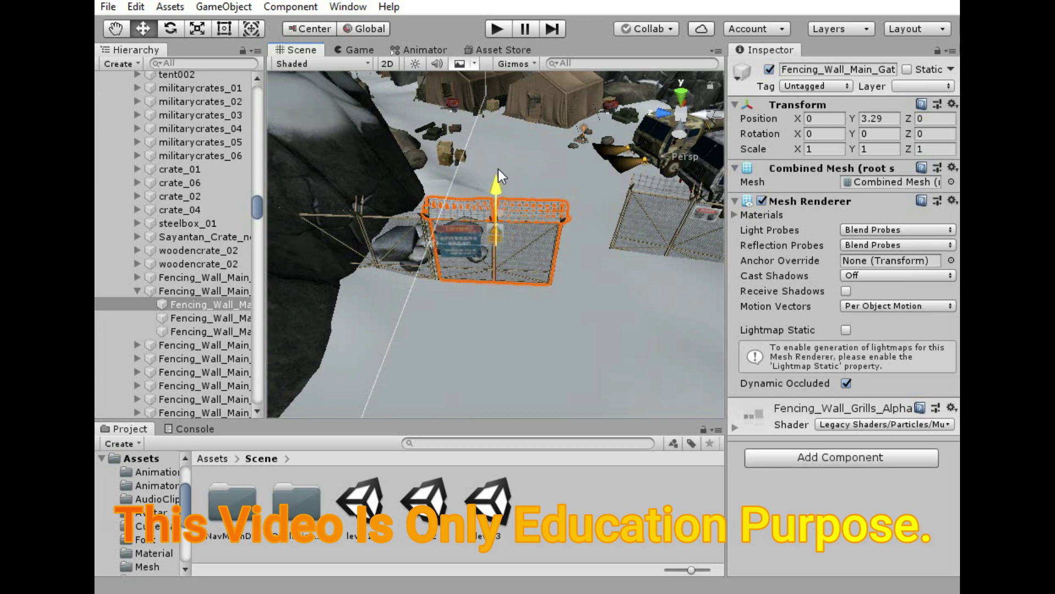
left_click(213, 332, "shift")
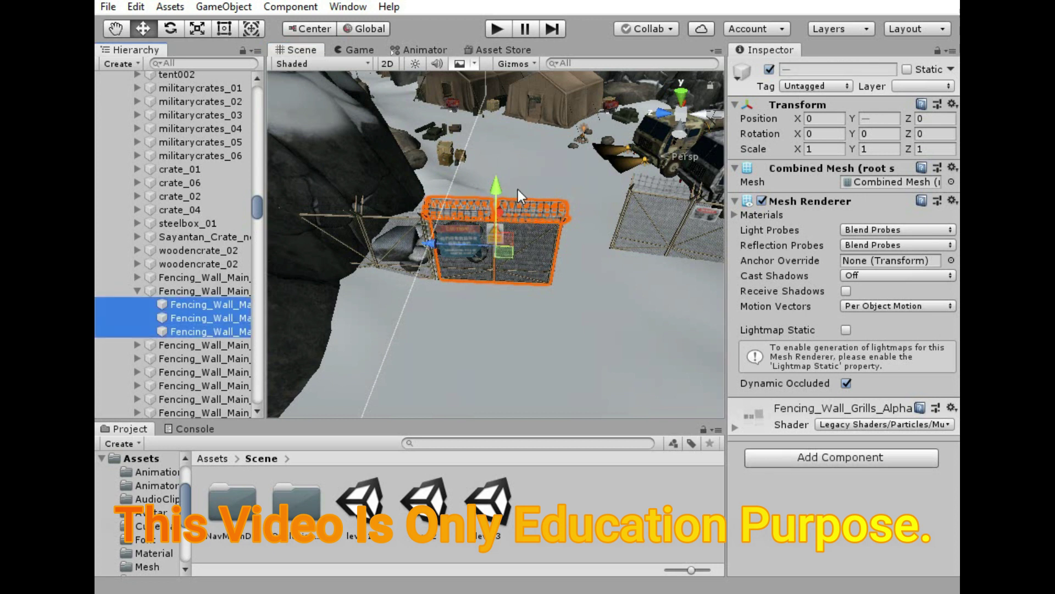
left_click(498, 187)
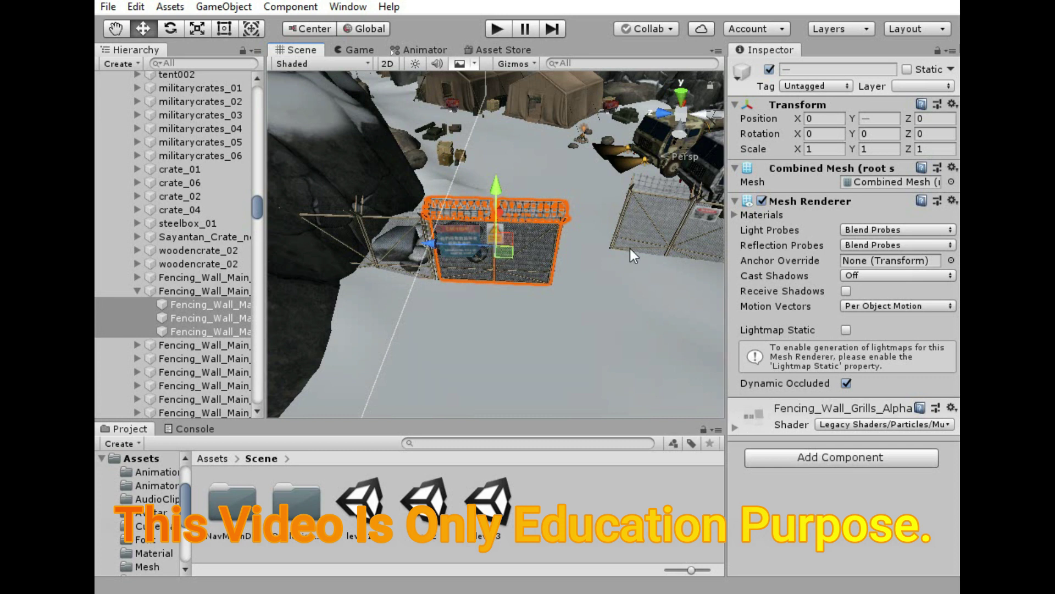
left_click(763, 199)
left_click(763, 199)
left_click(570, 318)
mouse_move(569, 318)
left_mouse_down("alt")
mouse_move(131, 183)
mouse_move(661, 197)
left_mouse_up("alt")
Collapse ENVIRONMENT and frame the 771.37 × 193.52 × 576.30 Occlusion Area over the valley
scroll(222, 199, "up", 10)
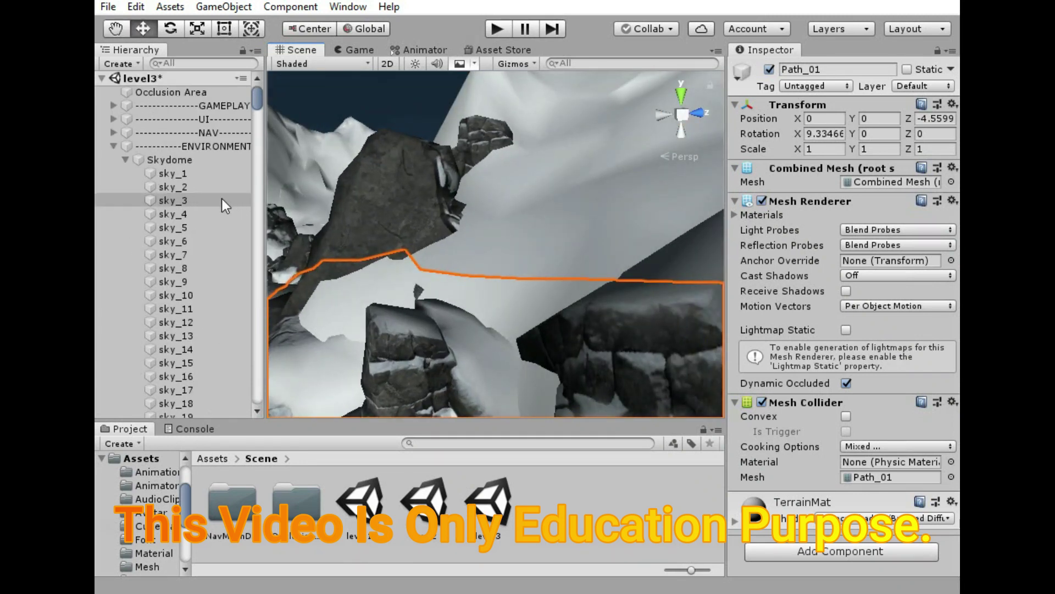
left_click(114, 146)
left_click(158, 90)
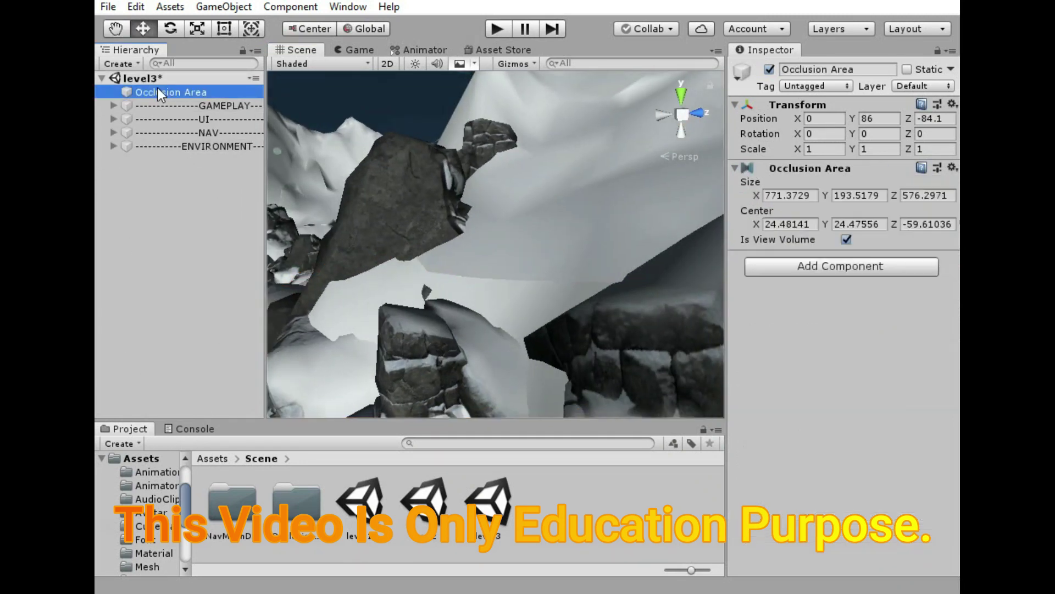
double_click(157, 92)
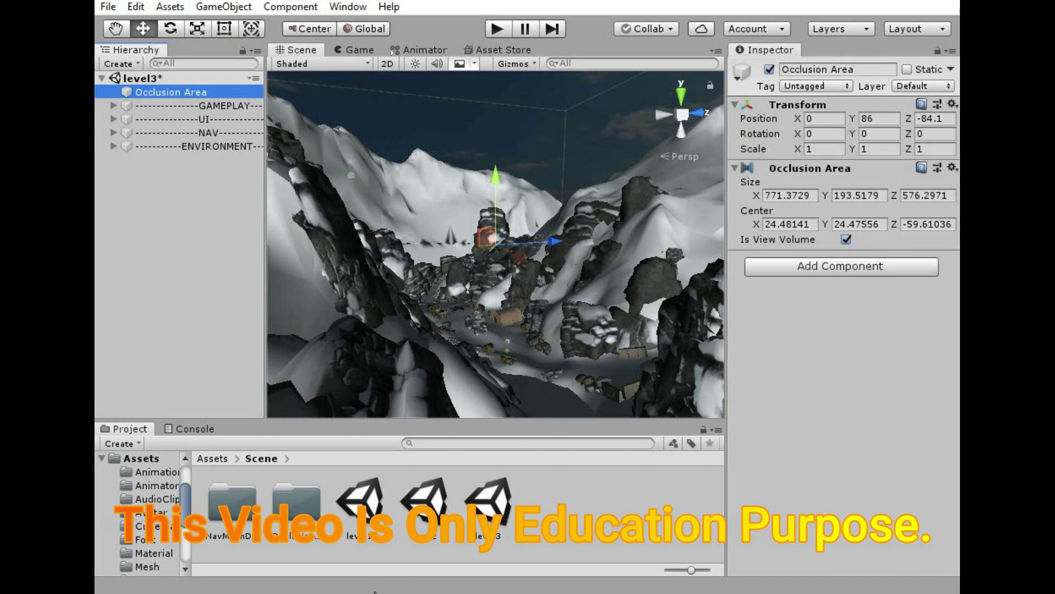